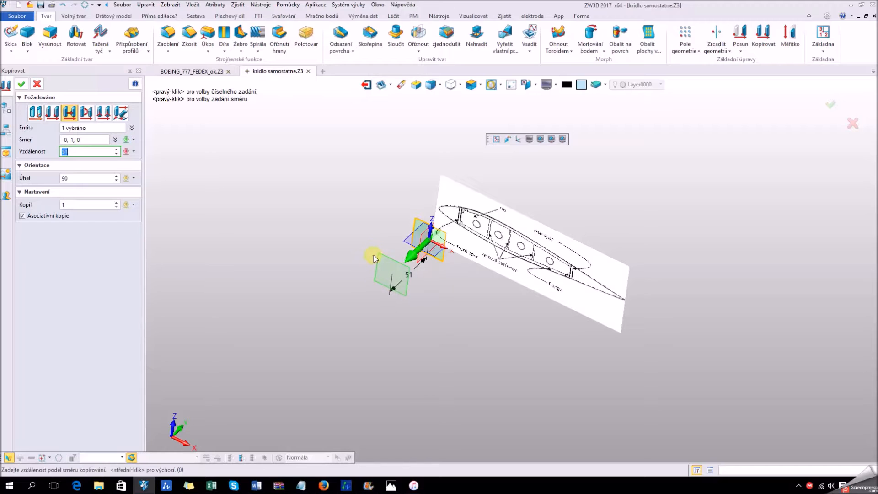
Copy the selected XZ plane 6 times along the chosen direction at a distance of 50.
left_click(375, 255)
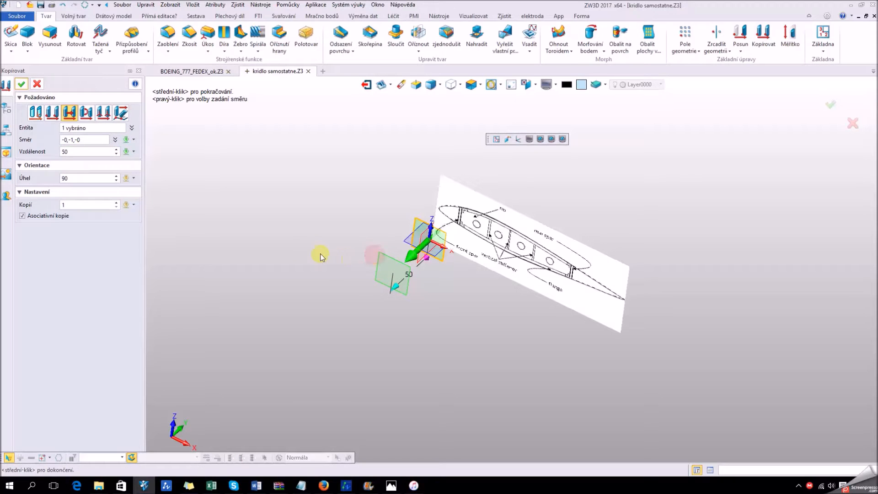
left_click(116, 203)
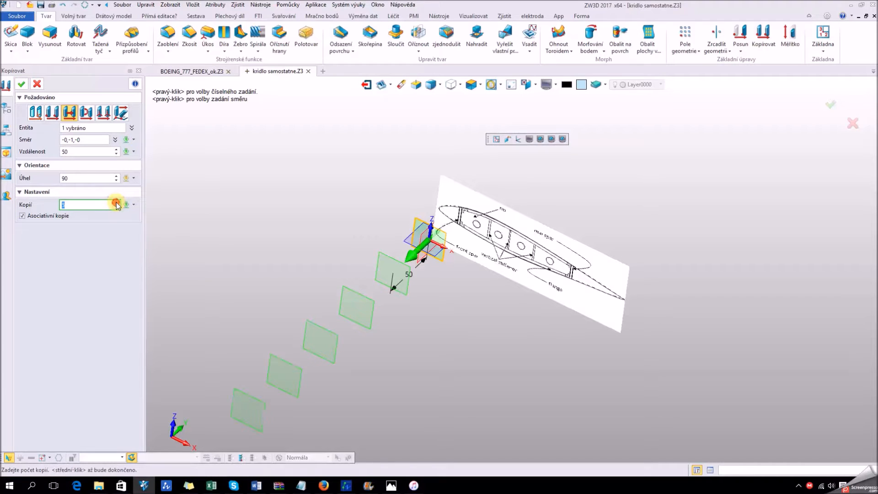
scroll(274, 204, "down", 3)
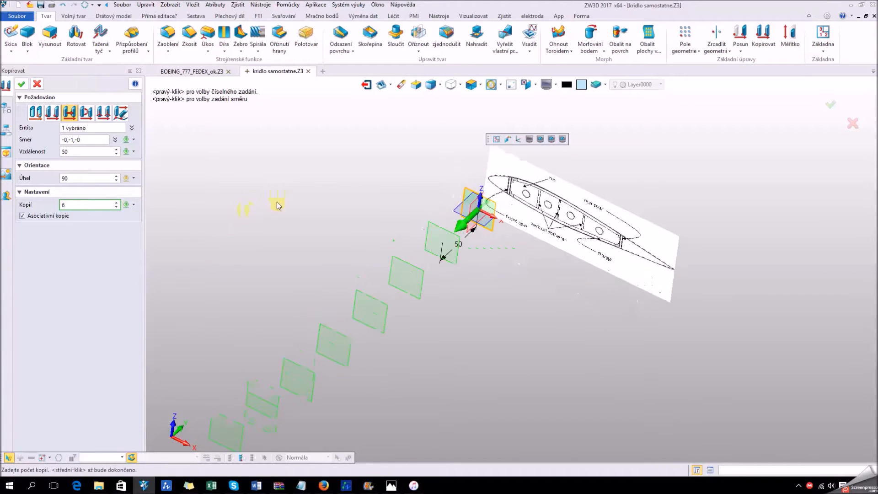
left_click(836, 105)
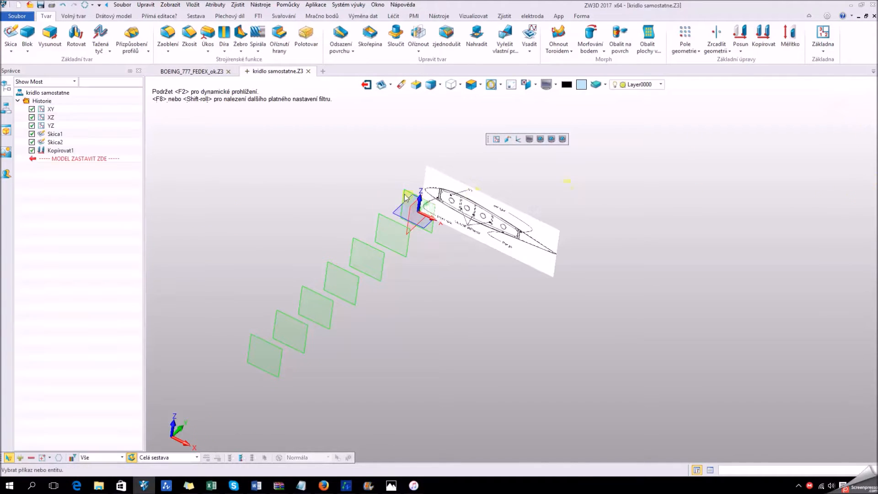
Copy the airfoil sketch Skica2 and paste six duplicates of it into the history.
scroll(415, 220, "up", 3)
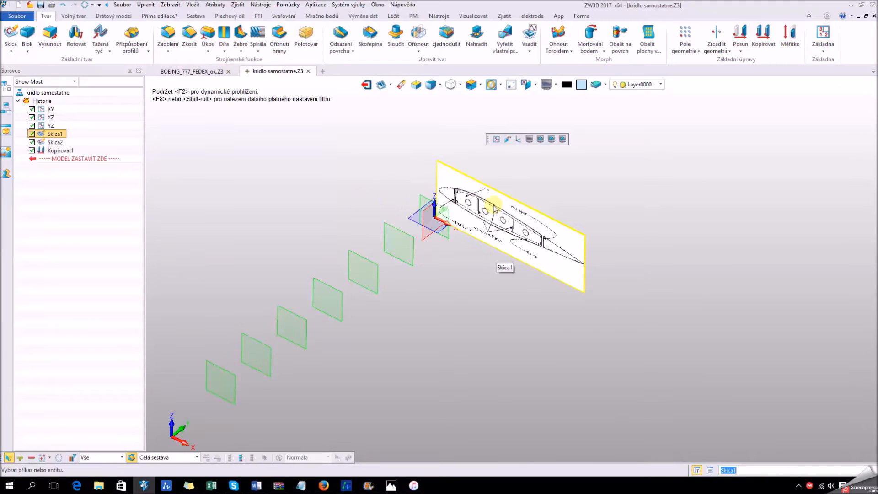
left_click(57, 143)
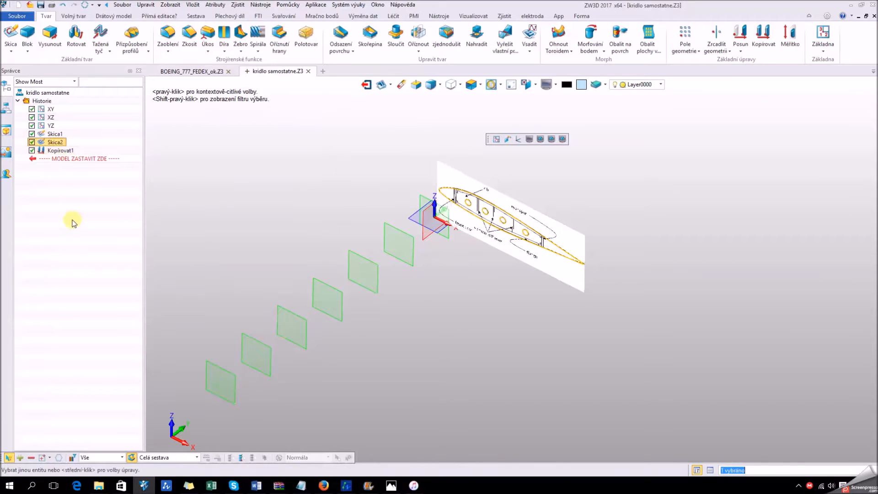
left_click(76, 243)
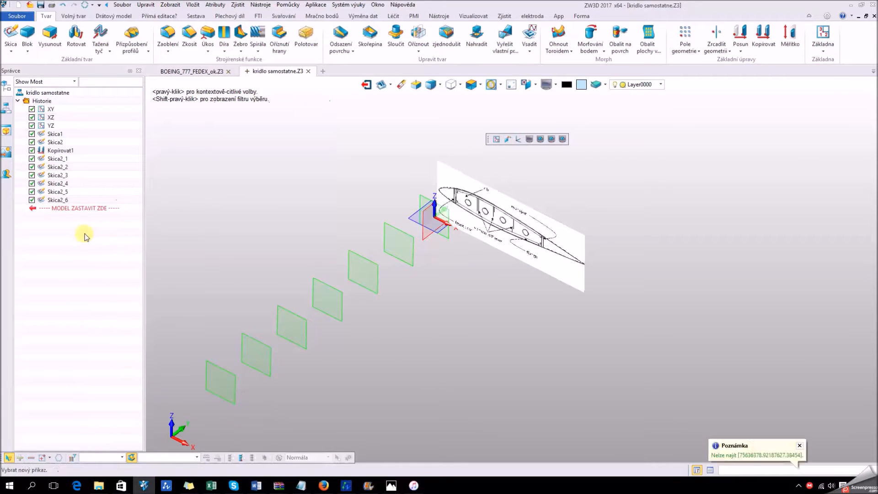
Try to relocate sketch Skica2_1 onto the first copied plane XZ.1.1 with the default orientation, then undo it.
left_click(69, 160)
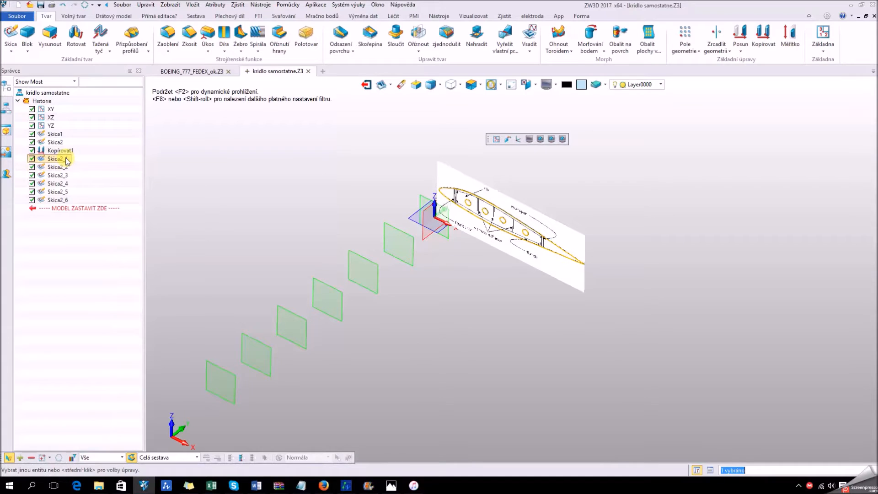
right_click_drag(413, 204, 412, 210)
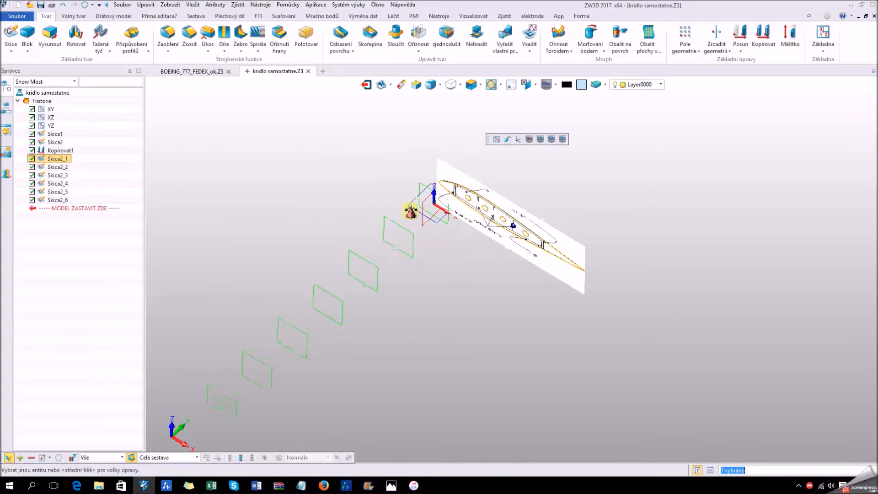
right_click(65, 159)
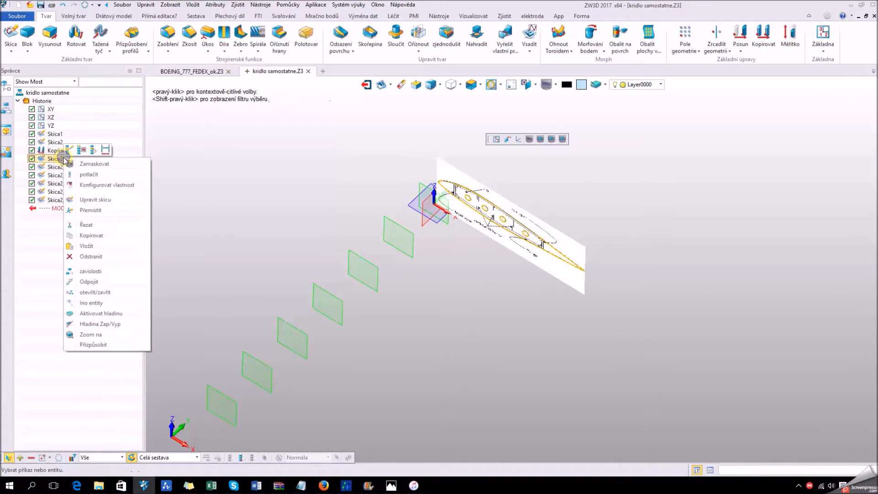
left_click(94, 200)
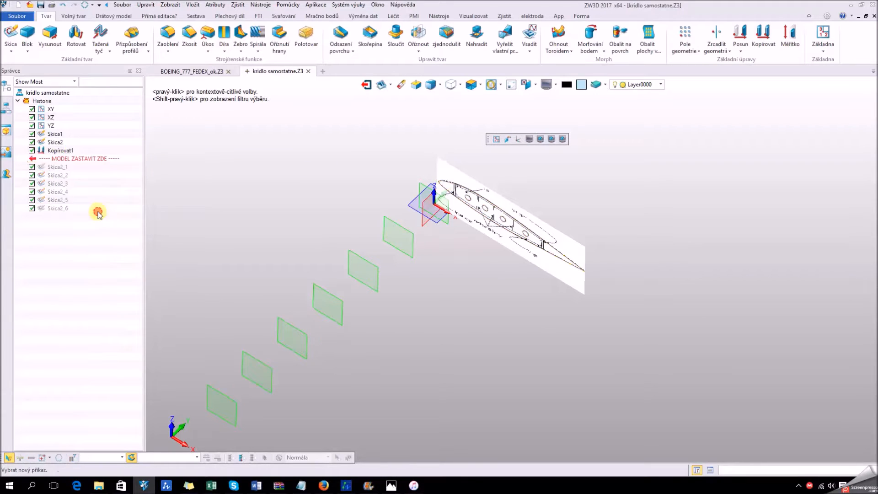
left_click(413, 252)
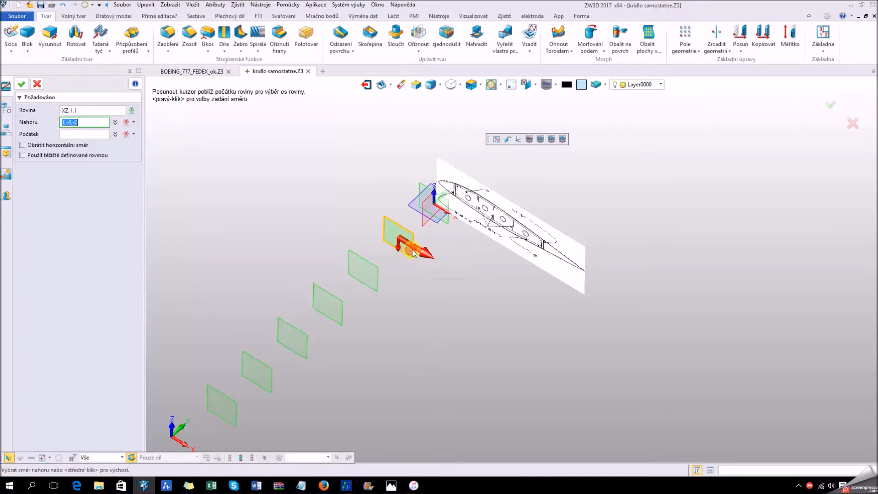
middle_click(409, 251)
middle_click(410, 250)
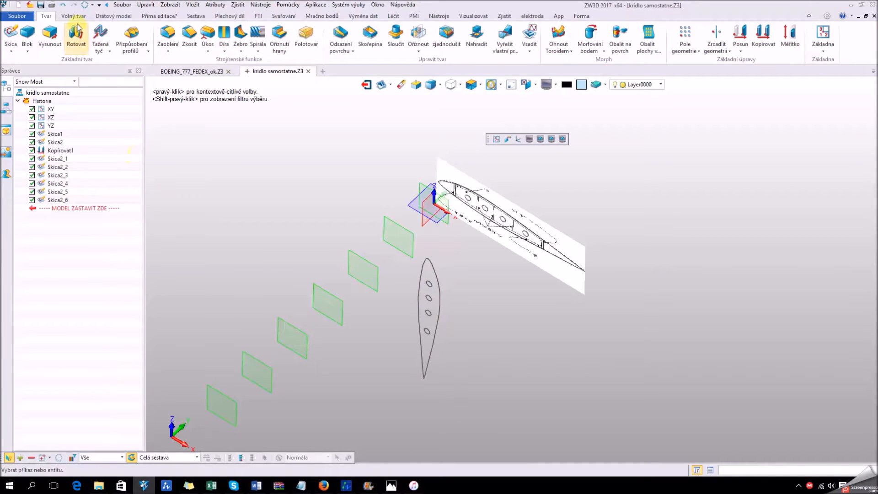
left_click(64, 5)
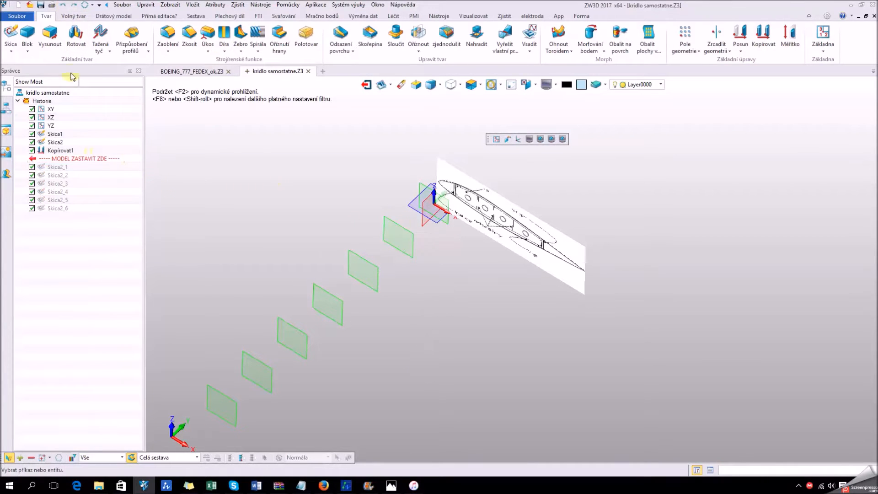
Replay the history and retry relocating Skica2_1 onto XZ.1.1 without an up direction, then undo it.
left_click_drag(69, 163, 86, 193)
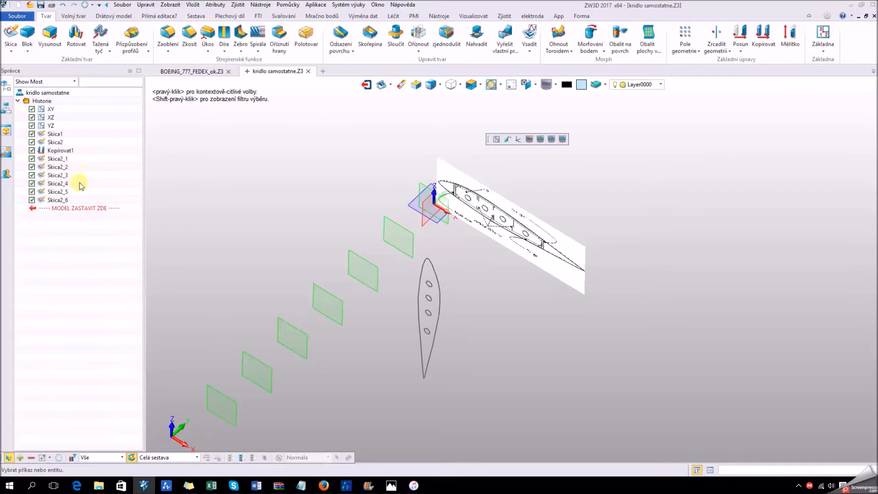
right_click(64, 160)
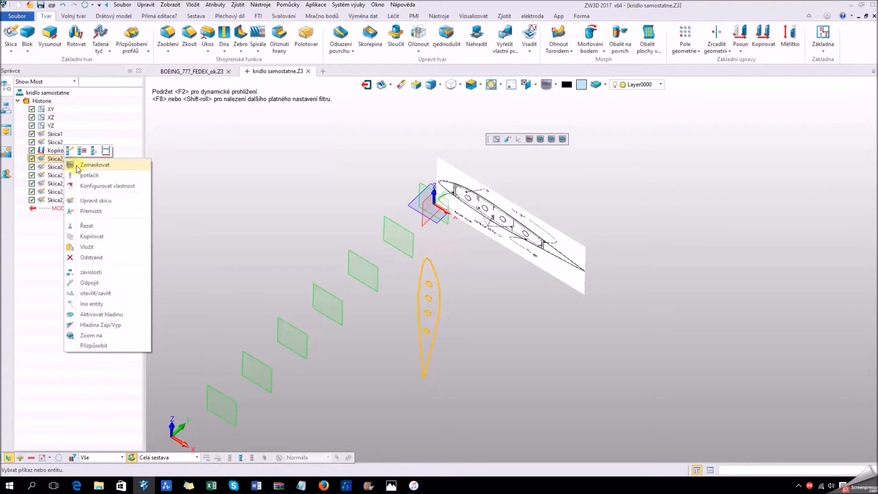
left_click(102, 211)
left_click(411, 251)
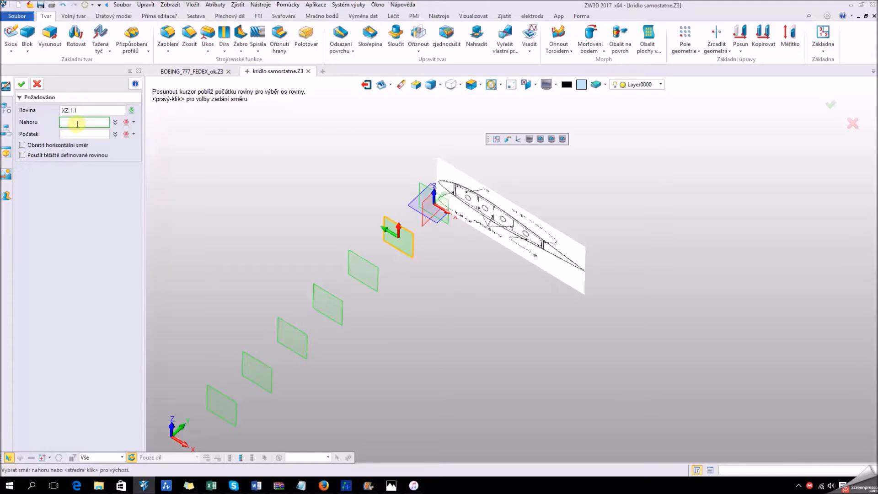
left_click(21, 84)
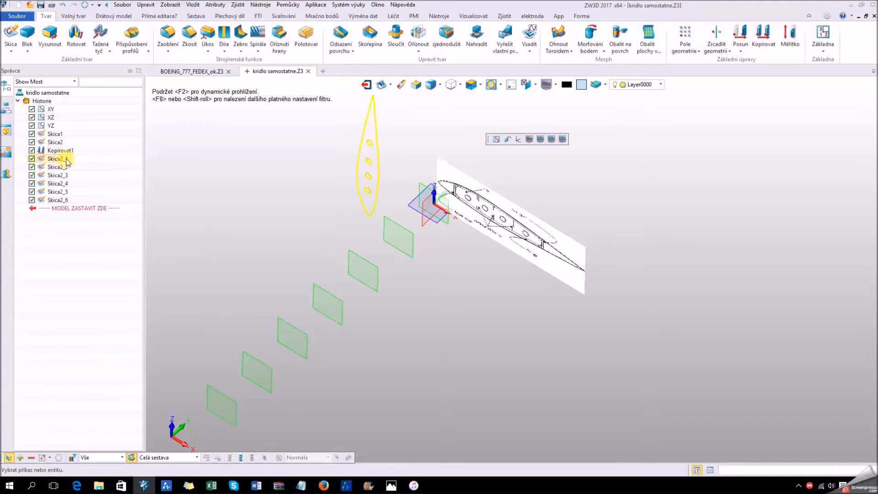
left_click(64, 6)
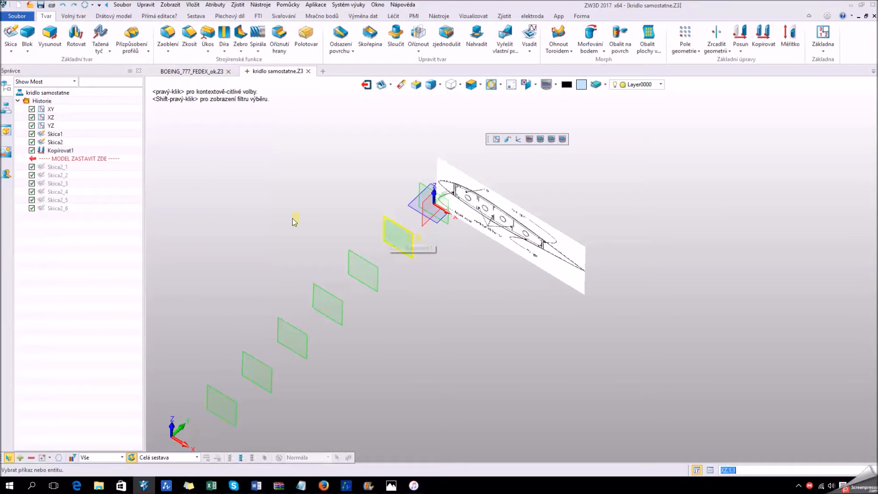
Relocate sketch Skica2_1 onto plane XZ.1.1 with the up direction set to 0,0,1.
right_click(67, 170)
left_click(101, 196)
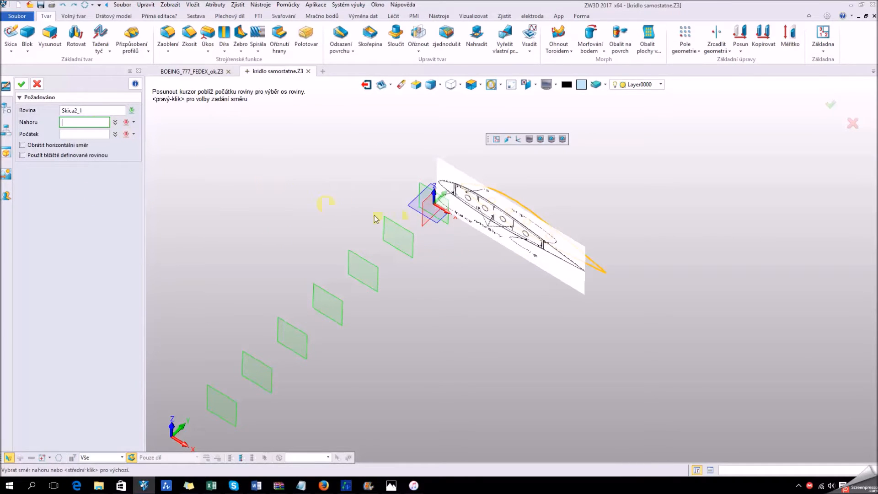
left_click(73, 110)
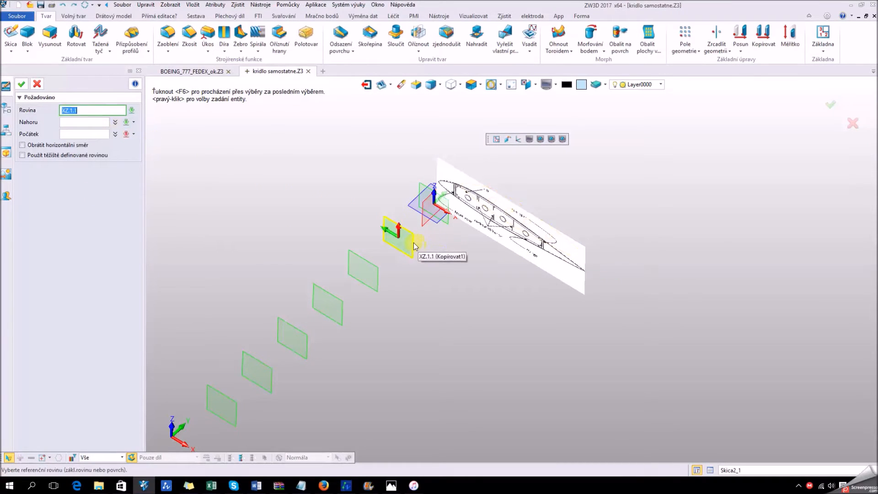
left_click(415, 242)
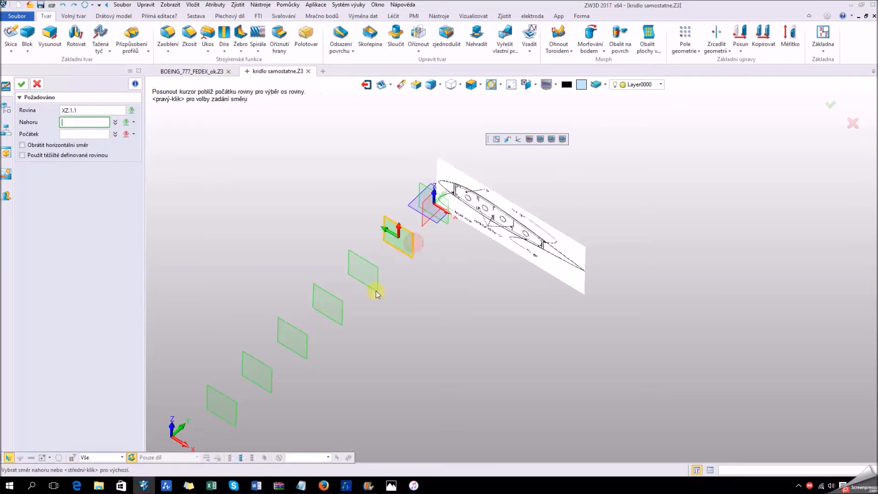
left_click(401, 228)
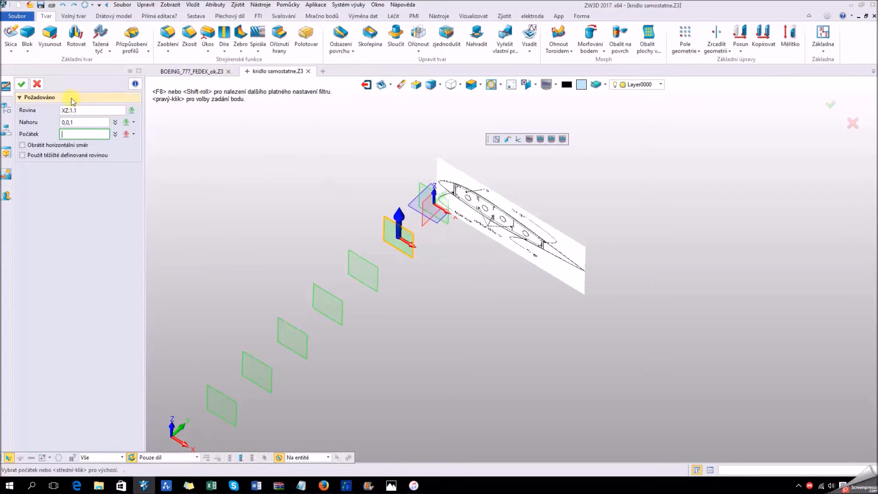
left_click(21, 84)
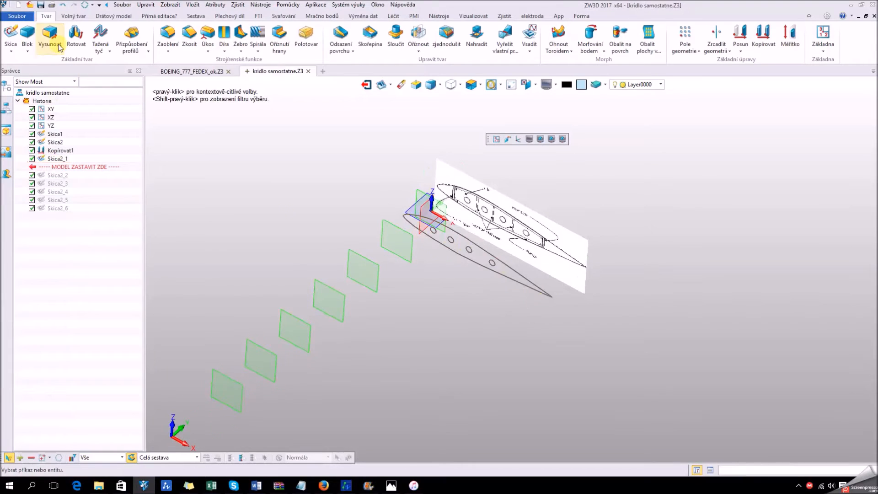
Relocate sketch Skica2_2 onto the second copied plane XZ.1.2 with its up direction along Z.
right_click(53, 175)
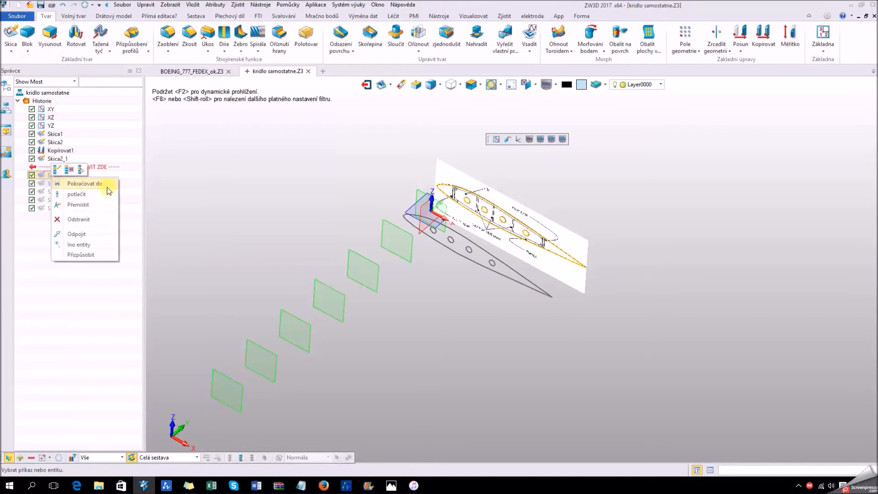
left_click(87, 204)
left_click(376, 278)
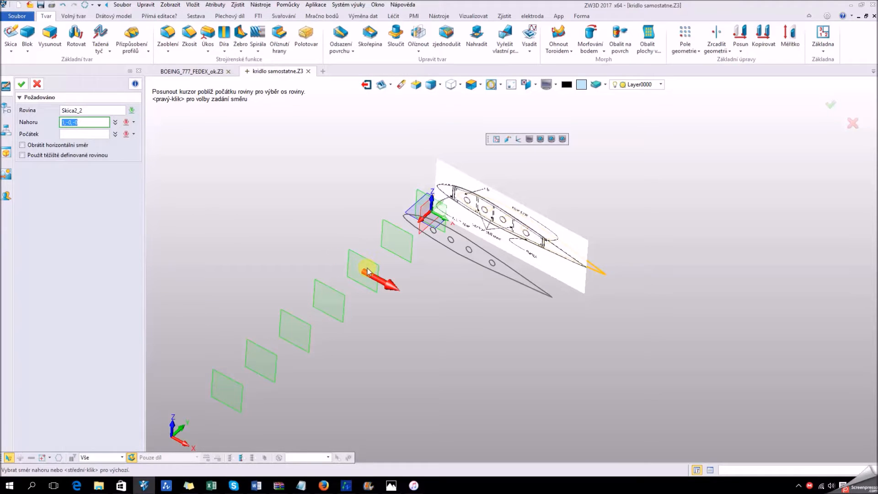
left_click(101, 110)
left_click(361, 266)
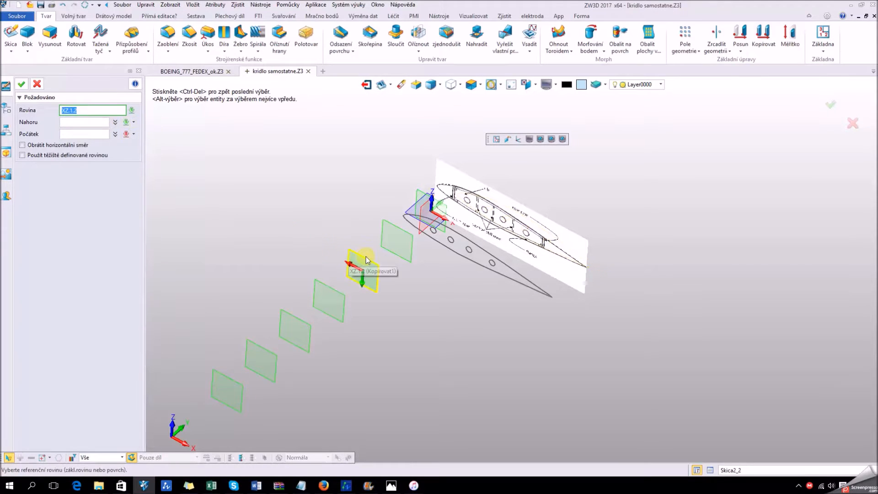
left_click(367, 264)
left_click(22, 84)
Relocate sketch Skica2_3 onto the third copied plane XZ.1.3 with its up direction along Z.
right_click_drag(330, 223, 312, 236)
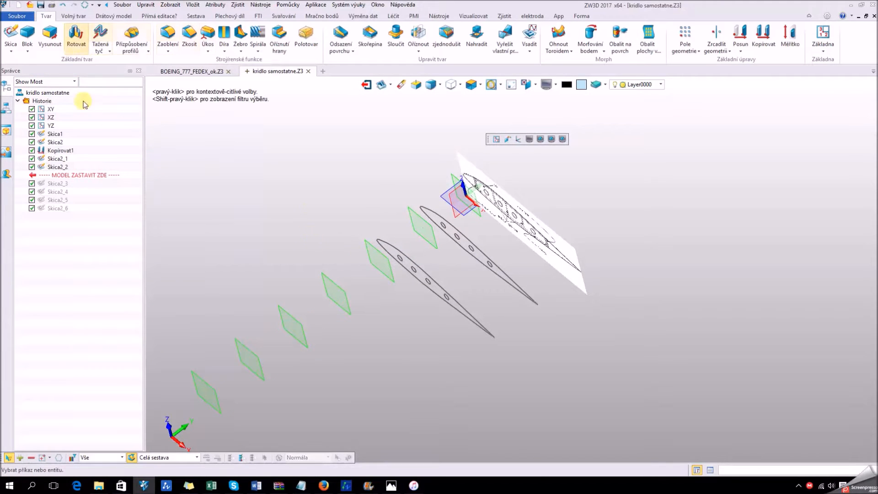
right_click(66, 184)
left_click(97, 210)
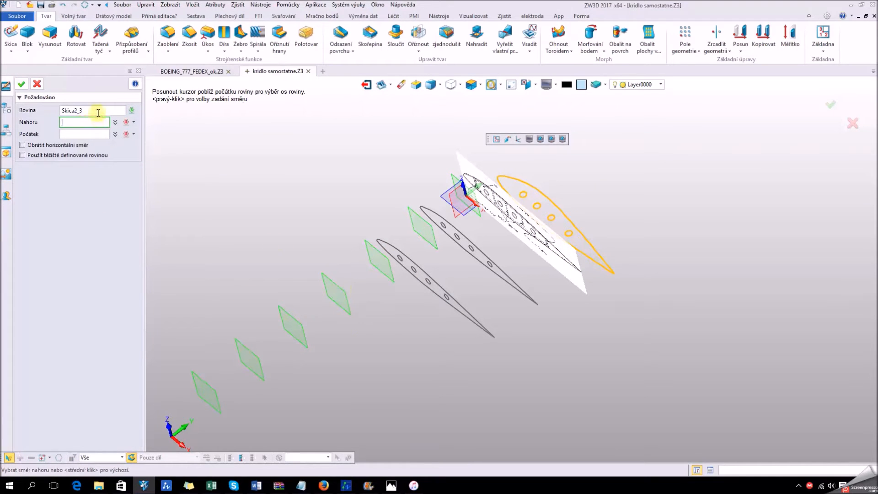
left_click(335, 285)
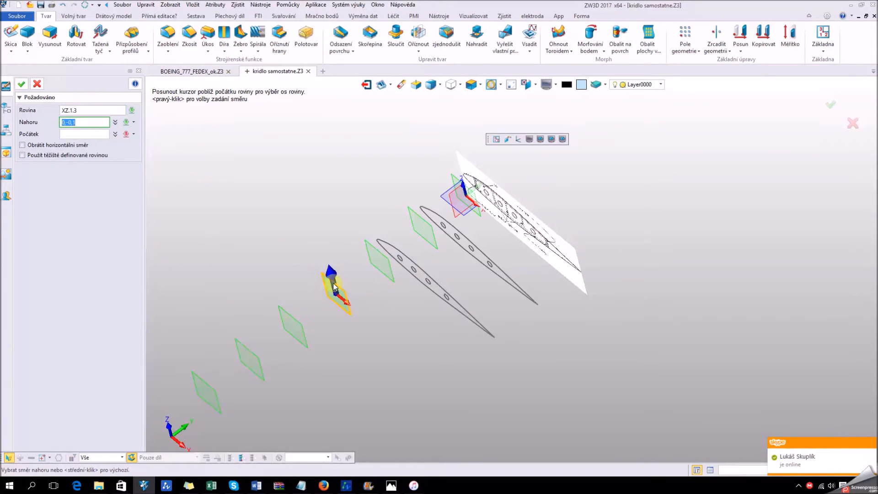
left_click(21, 84)
scroll(329, 266, "up", 5)
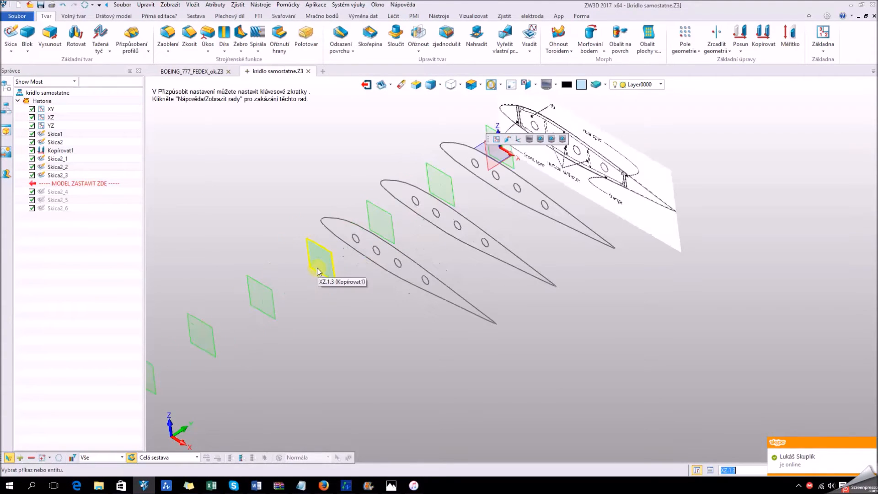
Relocate sketch Skica2_4 onto the fourth copied plane XZ.1.4 with its up direction along Z.
right_click(57, 191)
left_click(97, 222)
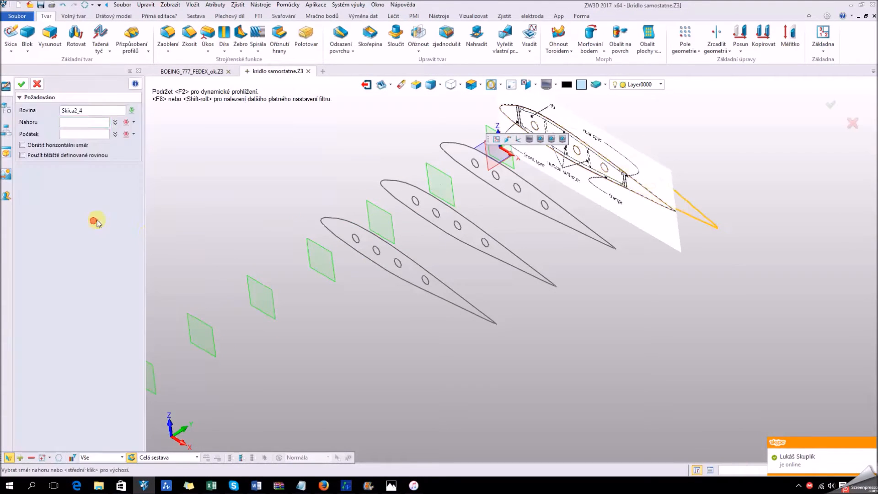
left_click(96, 110)
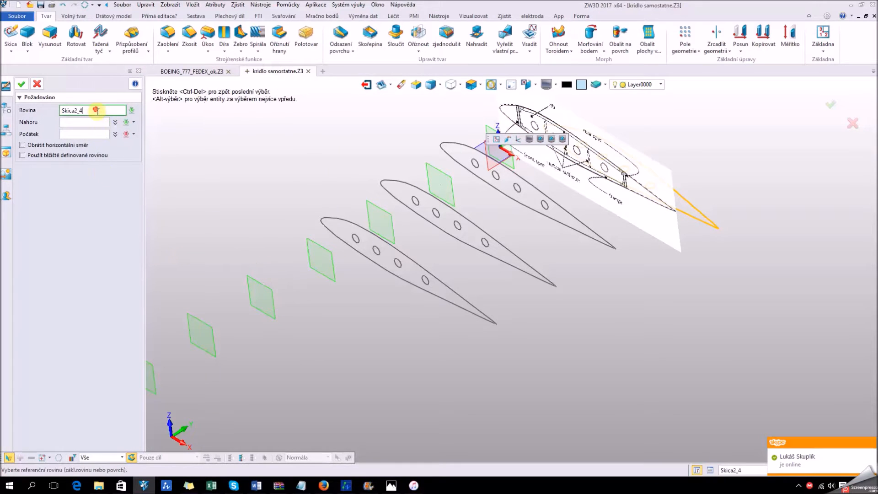
left_click(259, 289)
left_click(260, 289)
left_click(21, 84)
scroll(282, 176, "down", 3)
Relocate sketch Skica2_5 onto the fifth copied plane XZ.1.5 with the up direction set to 0,0,1.
right_click_drag(278, 191, 308, 224)
right_click_drag(380, 245, 316, 252)
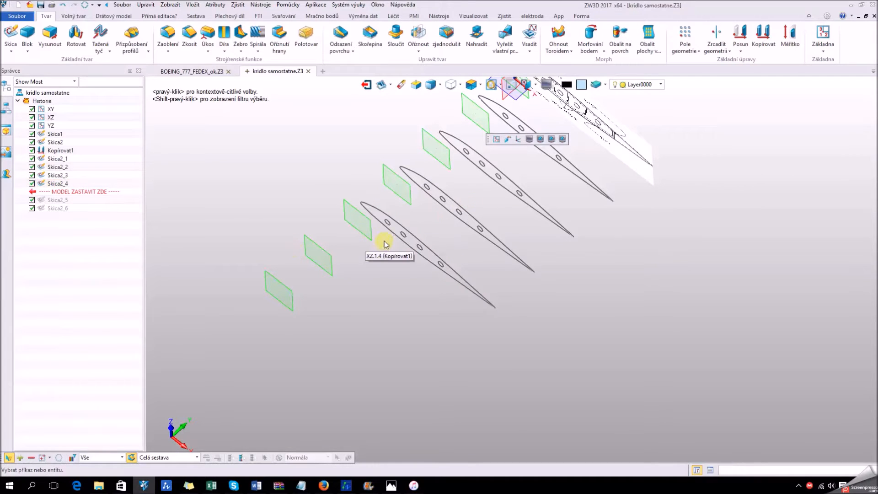
right_click(63, 201)
left_click(88, 226)
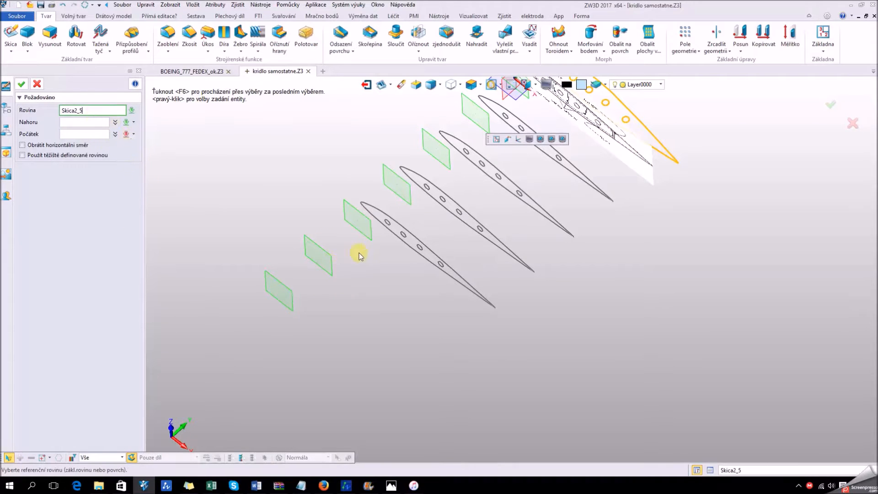
left_click(313, 254)
left_click(85, 134)
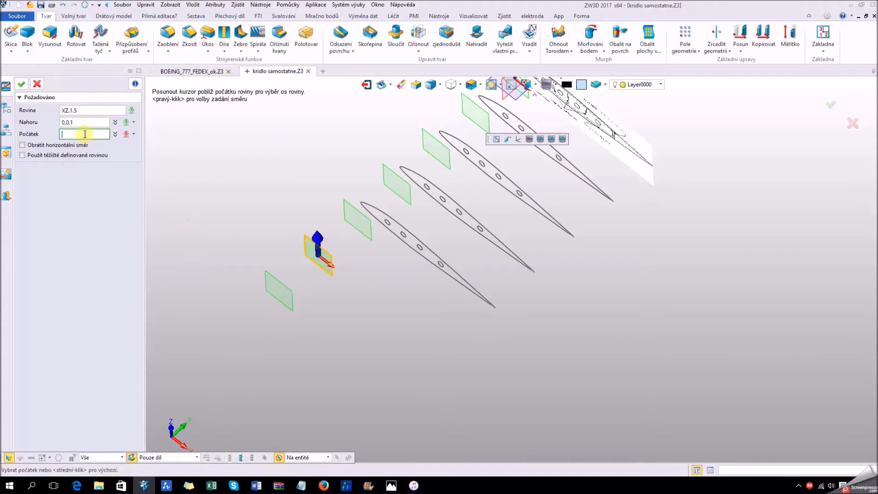
left_click(24, 88)
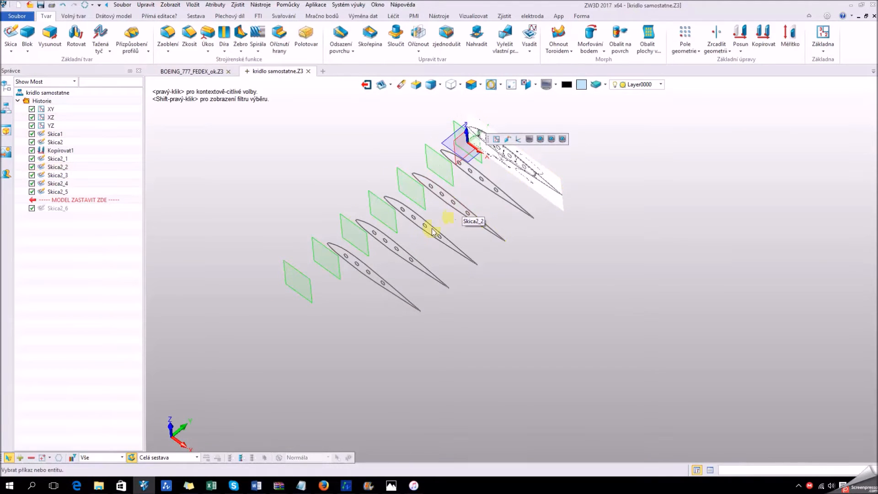
Relocate sketch Skica2_6 onto the sixth copied plane XZ.1.6 with its up direction along Z.
right_click(57, 209)
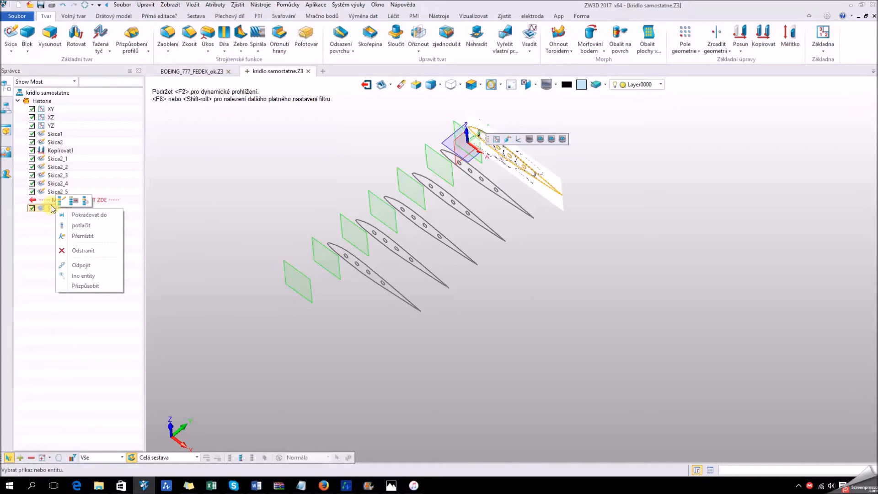
left_click(78, 236)
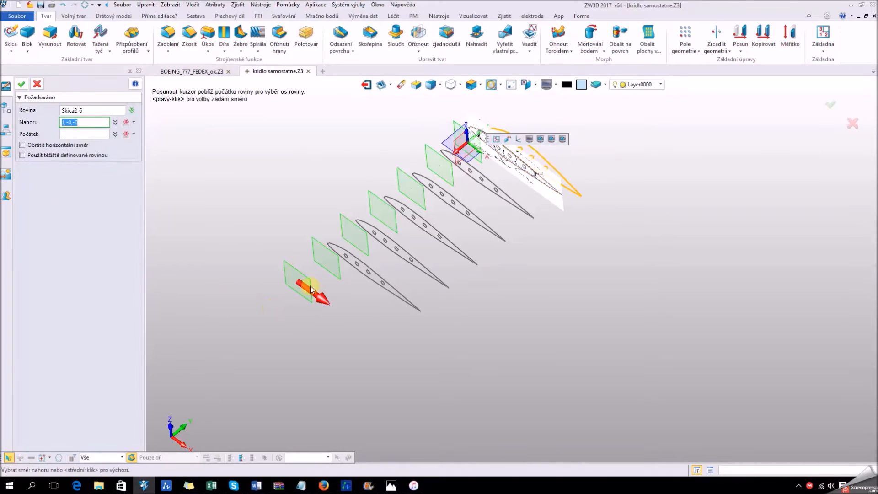
left_click(311, 288)
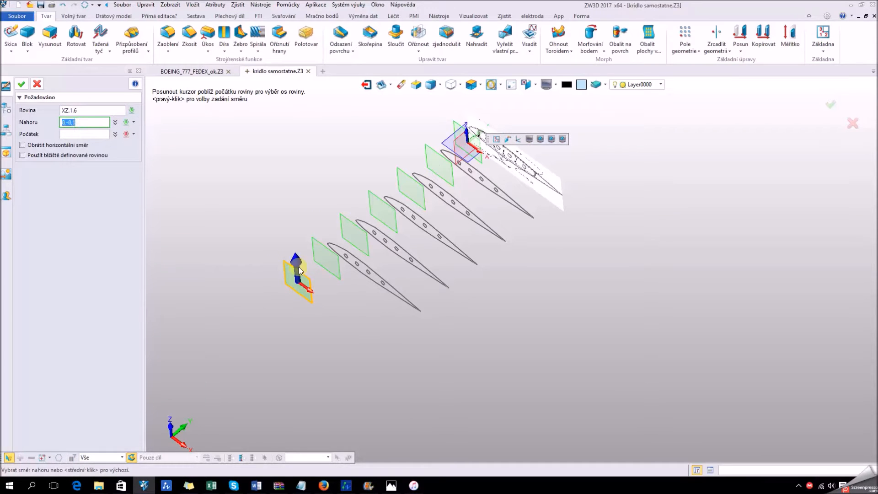
left_click(300, 273)
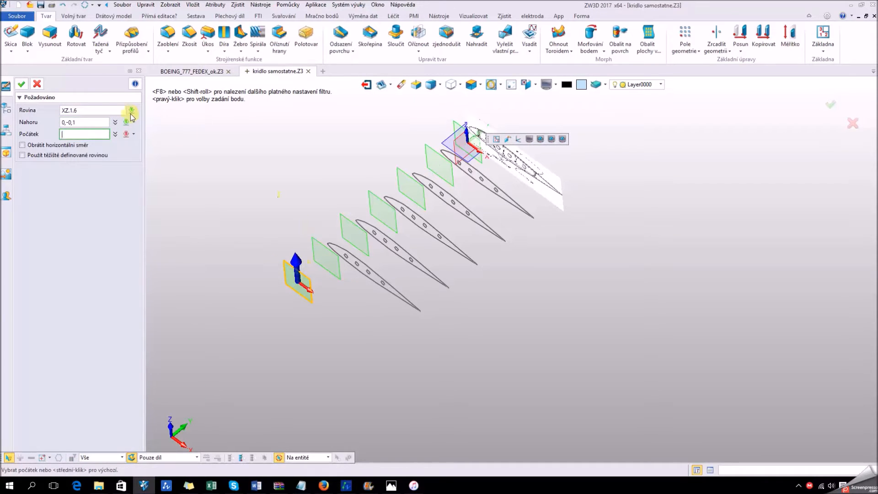
left_click(21, 85)
Open the fourth rib's sketch, Skica2_4, for editing and bring its rear spar area into view.
scroll(294, 289, "down", 3)
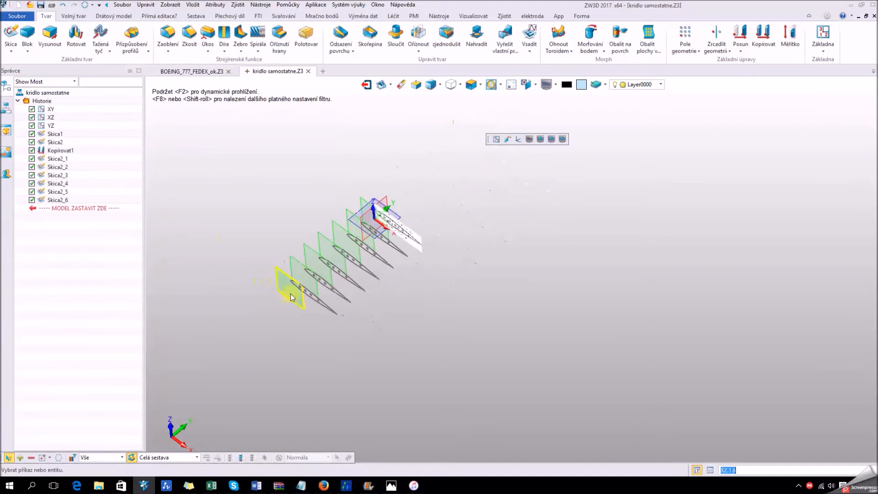
scroll(327, 293, "up", 3)
scroll(459, 198, "up", 3)
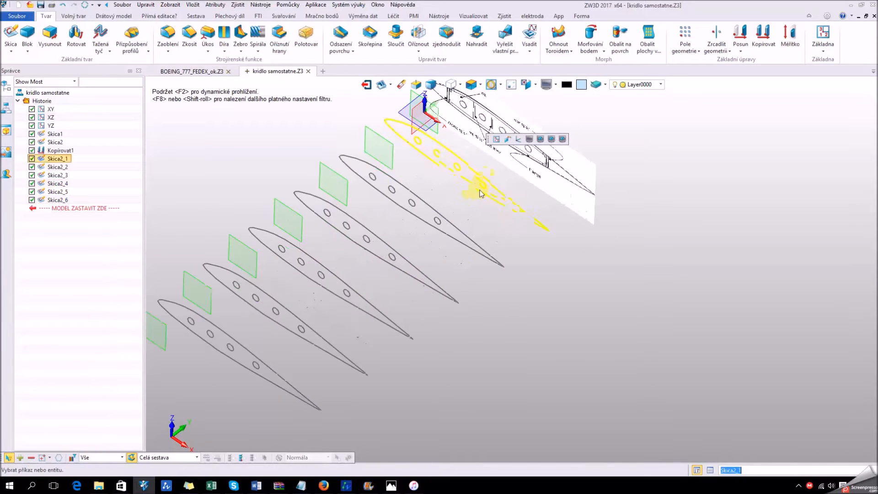
scroll(463, 202, "down", 2)
scroll(463, 299, "up", 1)
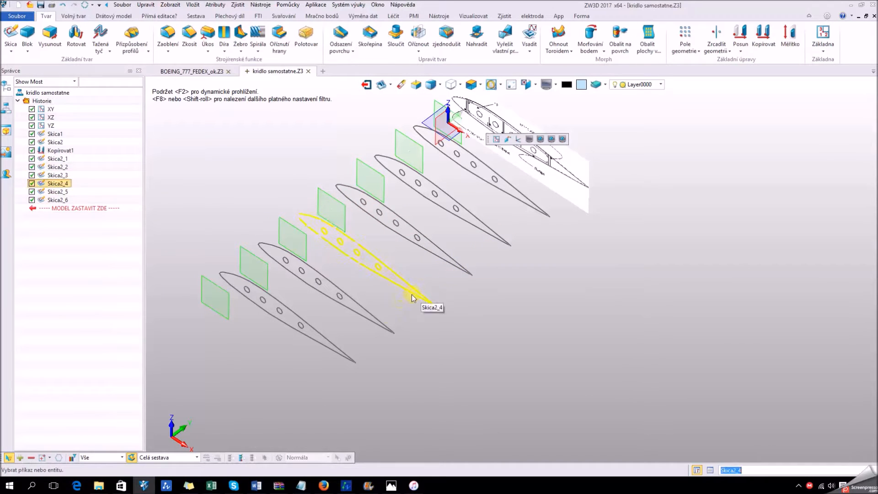
middle_click_drag(409, 305, 435, 298)
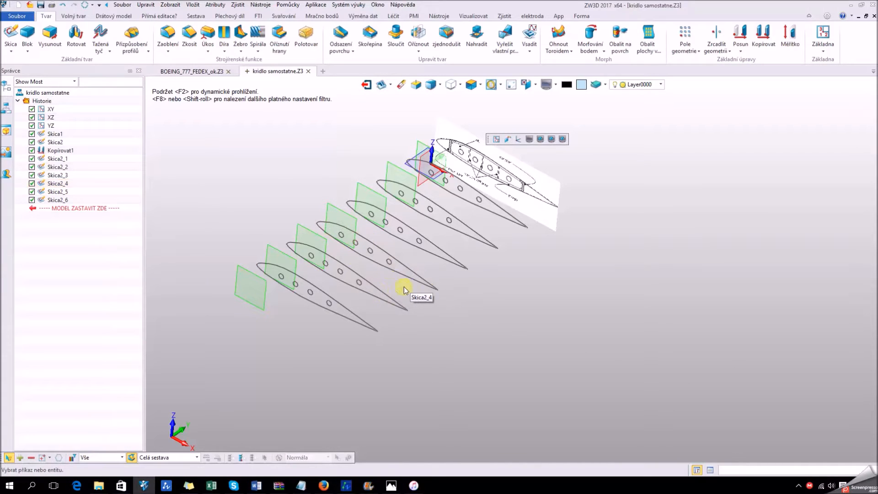
scroll(415, 282, "up", 3)
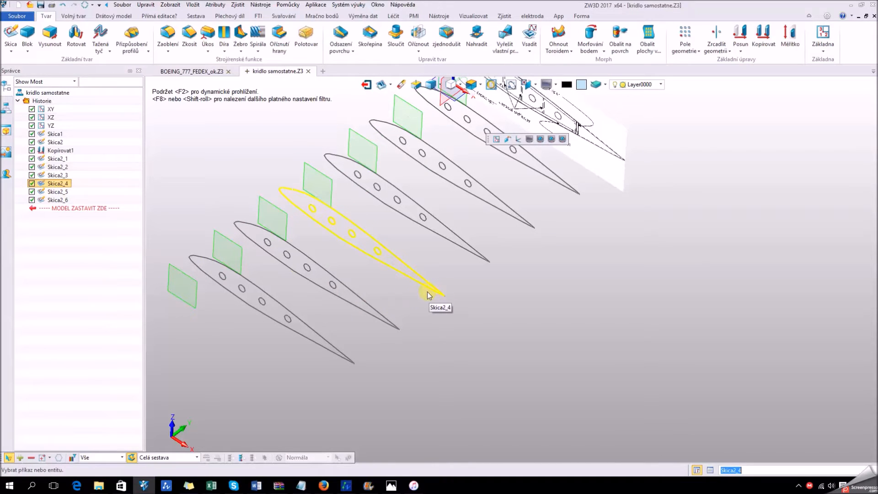
double_click(402, 277)
scroll(645, 274, "up", 8)
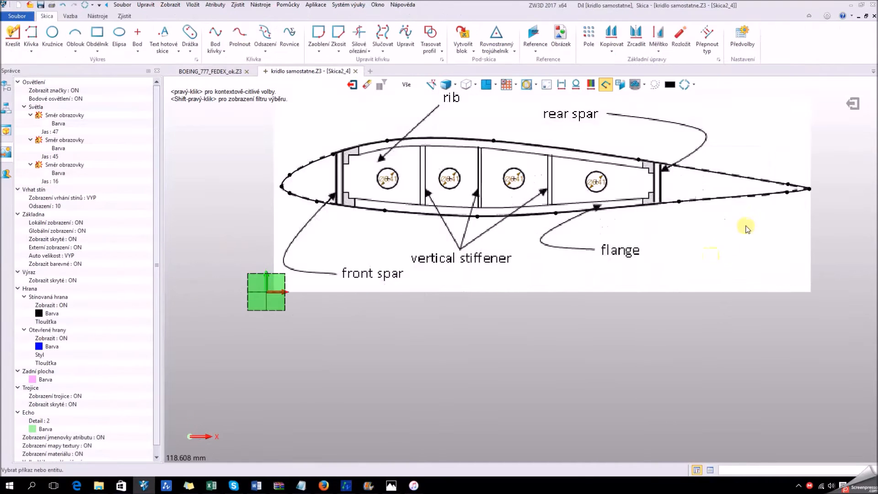
Draw a vertical line along the rear spar's outer edge, from the airfoil's upper contour to its lower contour.
left_click(31, 34)
scroll(355, 163, "up", 3)
left_click(360, 163)
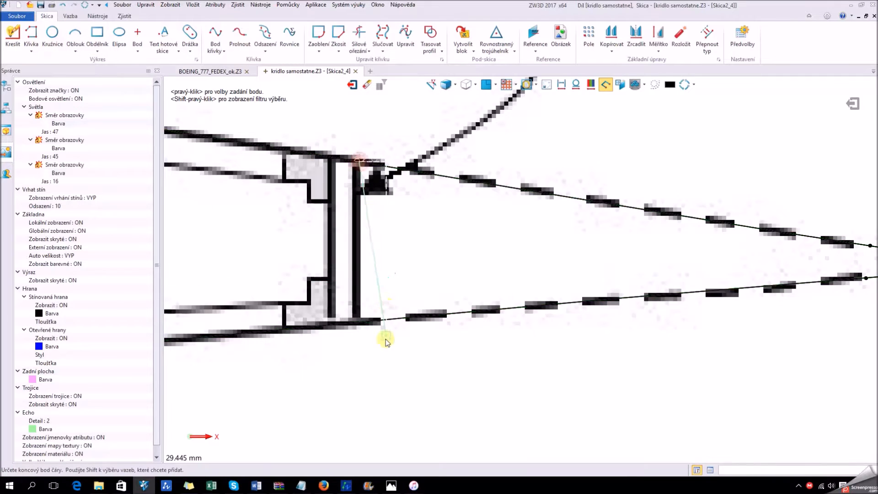
key("Escape")
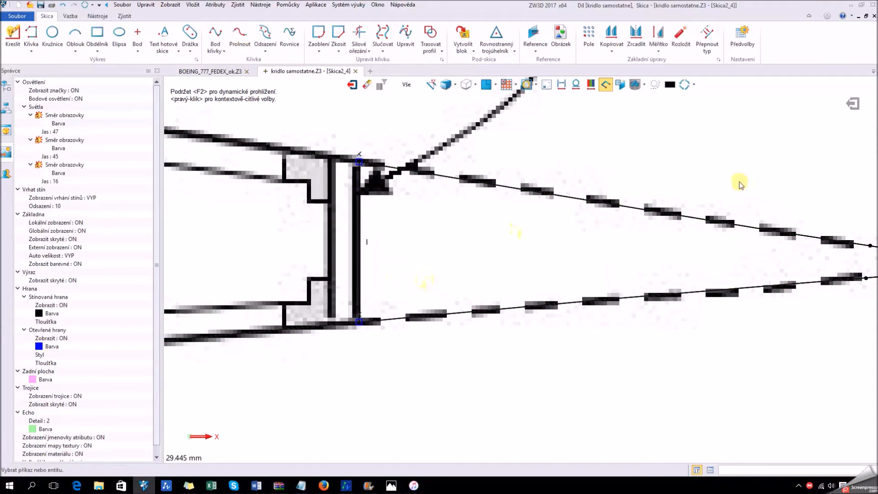
Trim away the airfoil's tail behind the rear spar line and exit the sketch.
left_click(359, 34)
left_click_drag(614, 158, 551, 354)
left_click(851, 110)
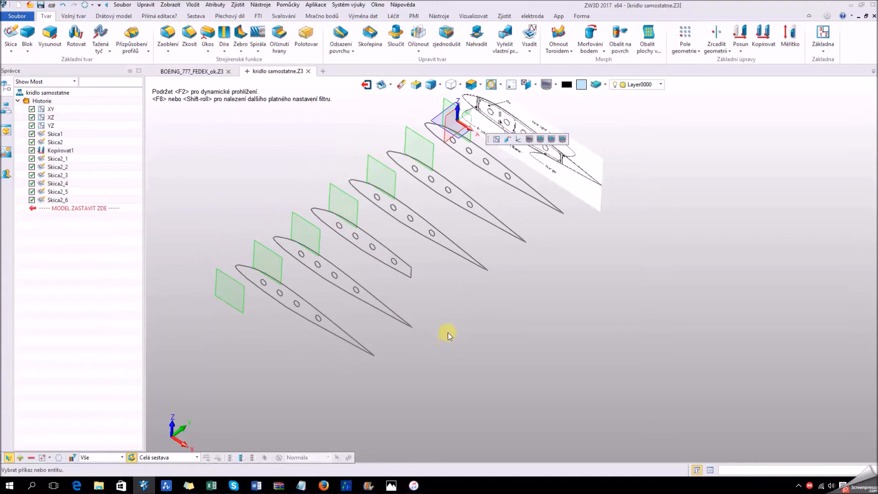
Delete the full-length sketch Skica2_5 and make a copy of the shortened sketch Skica2_4 to replace it.
middle_click_drag(409, 291, 490, 325)
scroll(490, 326, "up", 2)
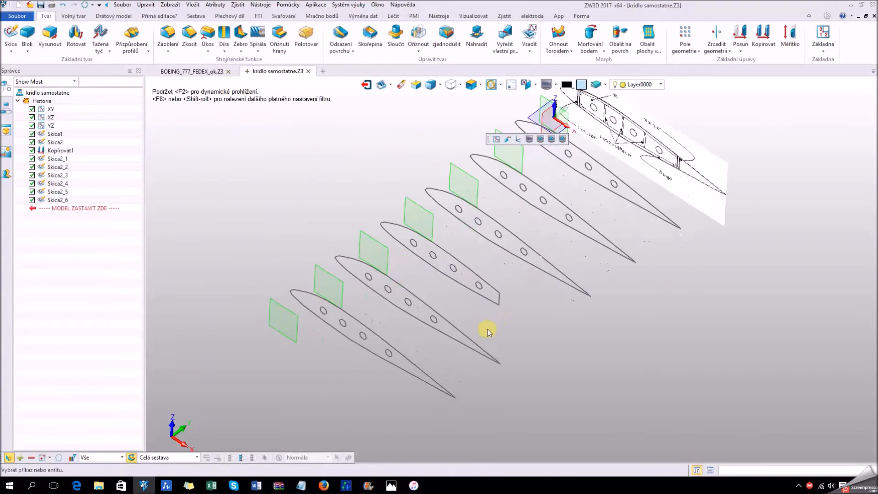
left_click(462, 327)
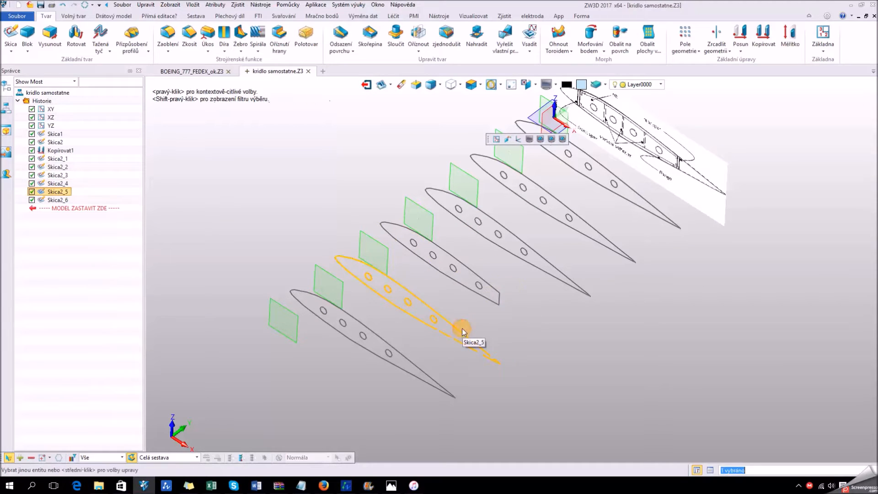
key("Delete")
left_click(497, 304)
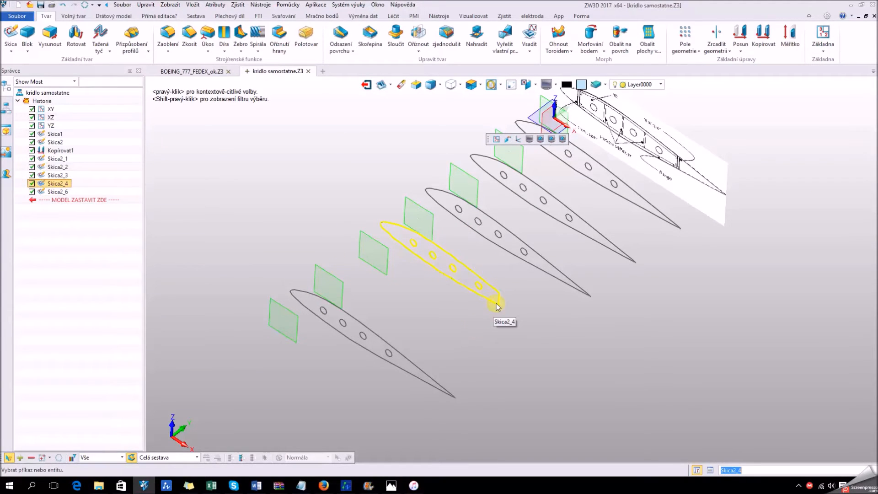
key("ctrl+z")
Relocate the copied shortened rib sketch onto plane XZ.1.5 with the up direction set to 0,0,1.
right_click(60, 200)
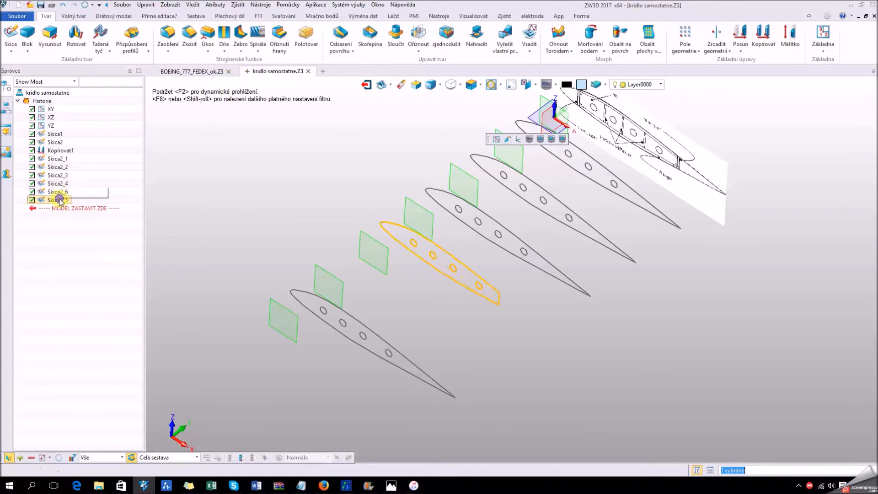
left_click(86, 252)
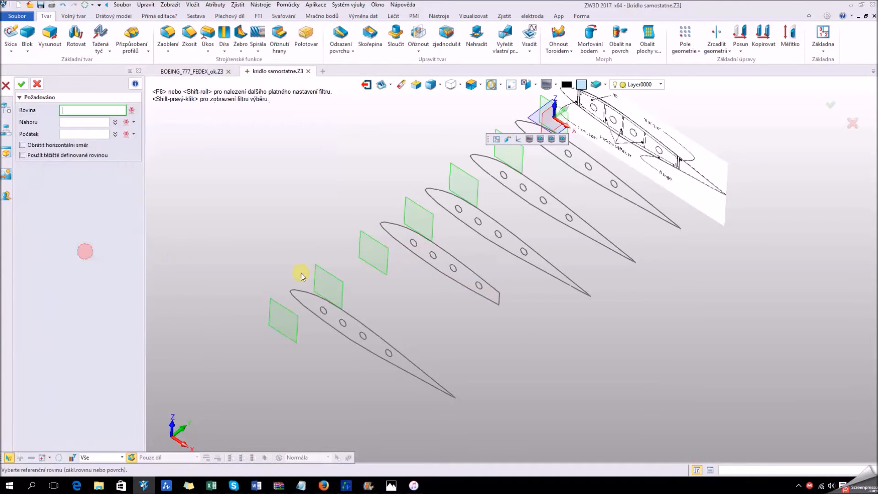
left_click(342, 291)
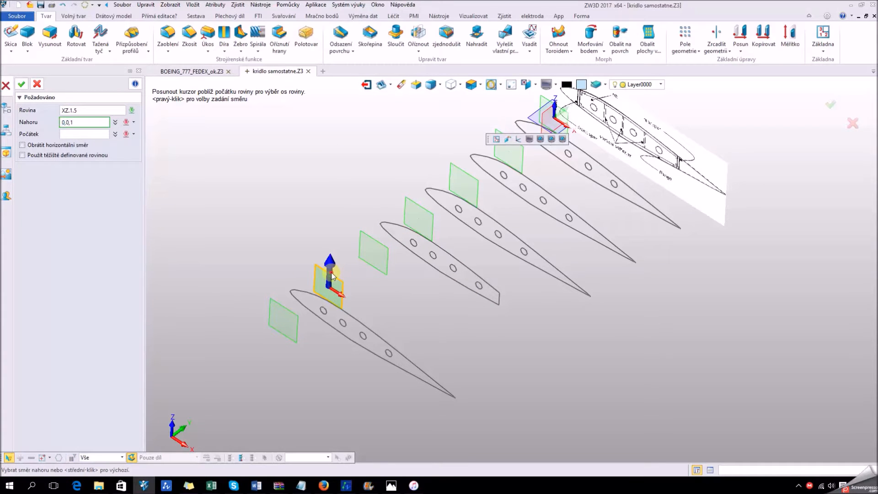
left_click(21, 83)
Extrude sketch Skica2_1 on one side by 2 mm as a base solid to form the first rib.
middle_click_drag(360, 230, 356, 259)
left_click(50, 33)
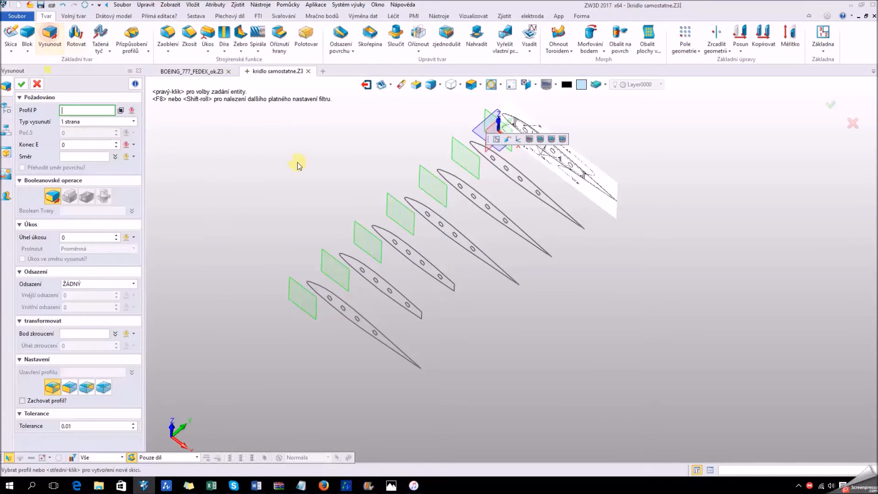
left_click(543, 188)
middle_click(543, 189)
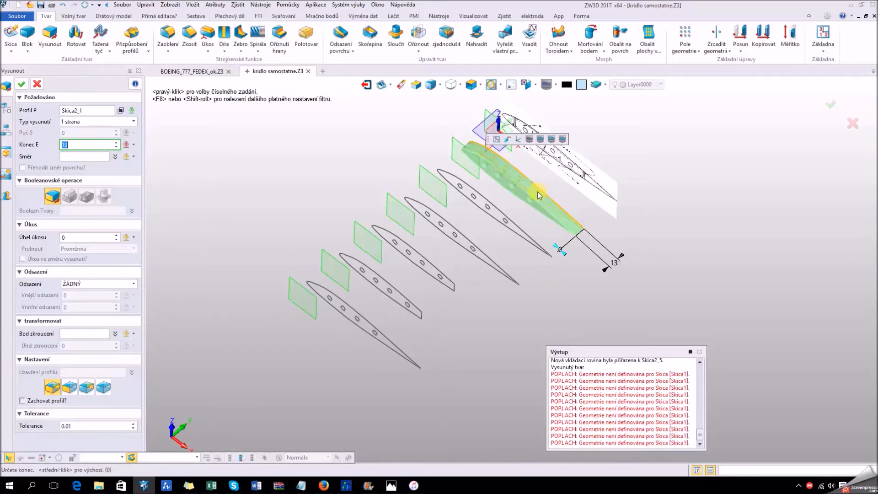
type("2")
key("Return")
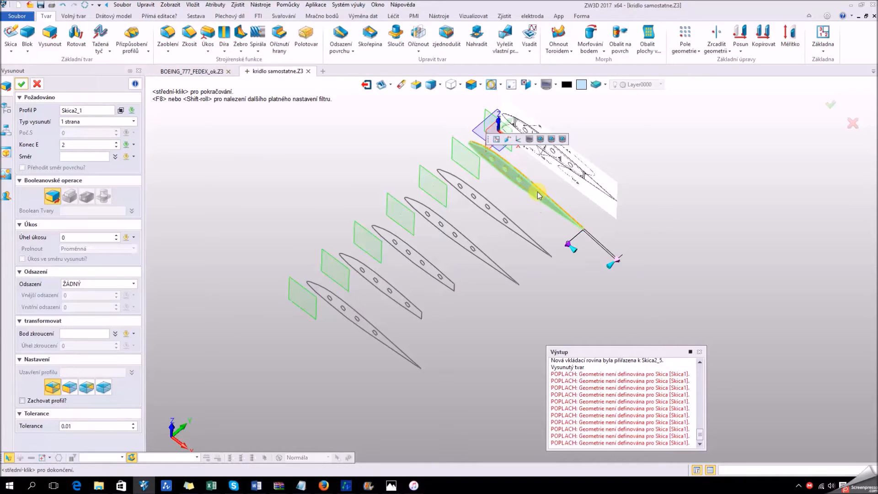
left_click(23, 85)
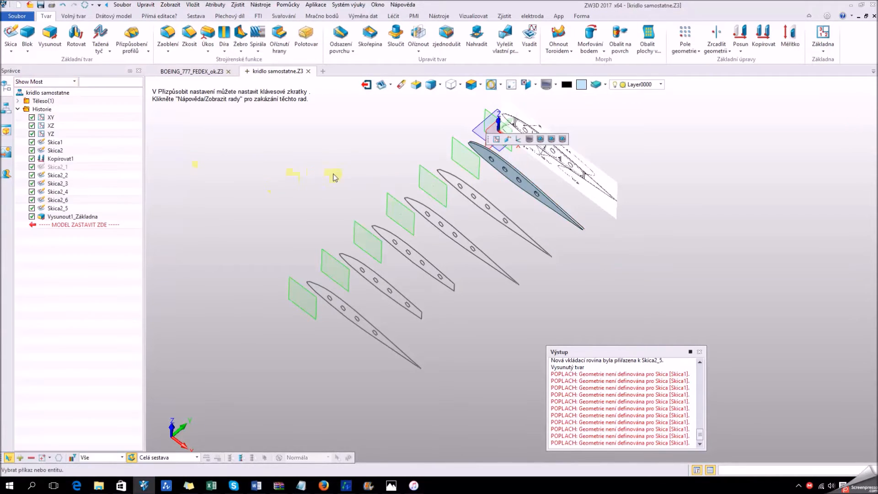
Extrude sketch Skica2_2 on one side by 2 mm to form the second rib.
middle_click(536, 223)
left_click(526, 229)
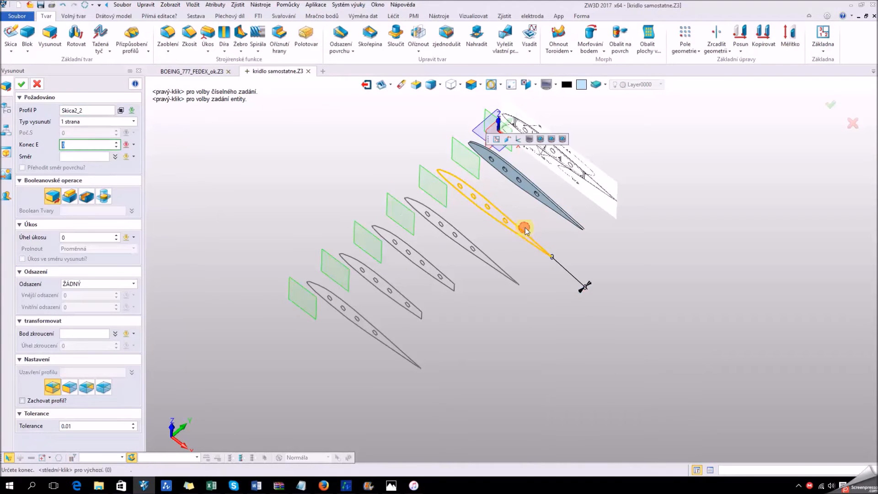
type("2")
key("Return")
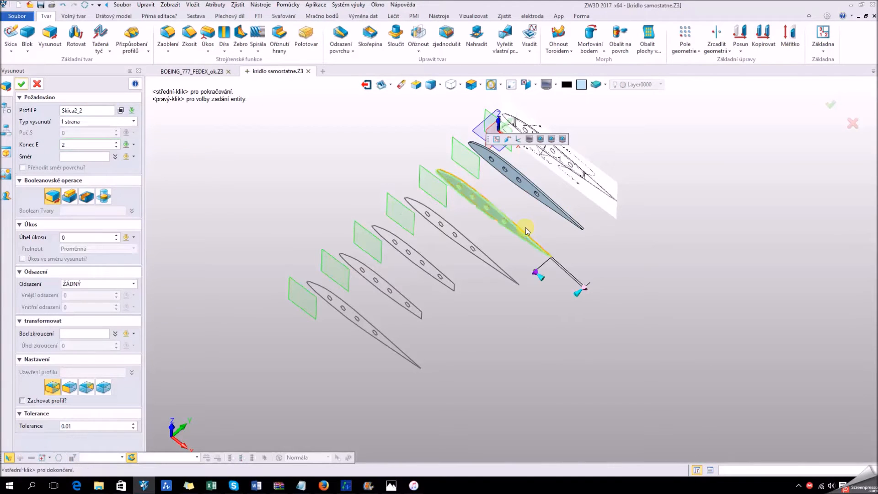
middle_click(552, 209)
Extrude sketch Skica2_3 by 2 mm to form the third rib.
middle_click(517, 250)
type("2")
key("Return")
middle_click(511, 268)
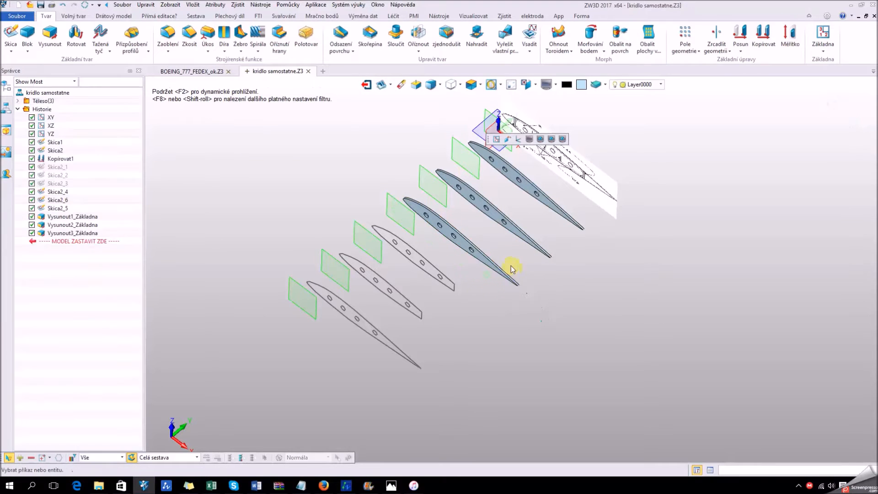
Extrude the shortened sketch Skica2_4 into the fourth solid rib, as thin as the previous ribs.
middle_click(475, 300)
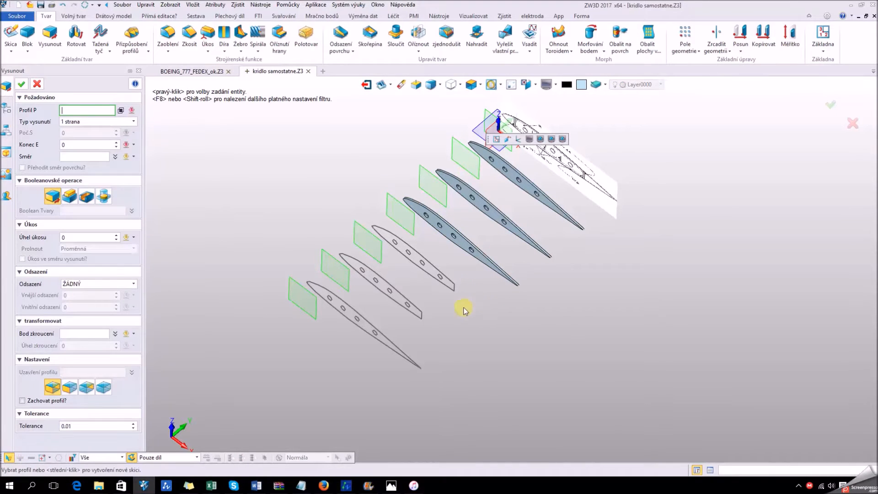
left_click(454, 292)
key("Return")
middle_click(449, 300)
Extrude the shortened sketch Skica2_5 on one side by 2 mm to form the fifth rib.
middle_click(425, 314)
left_click(426, 314)
type("2")
key("Return")
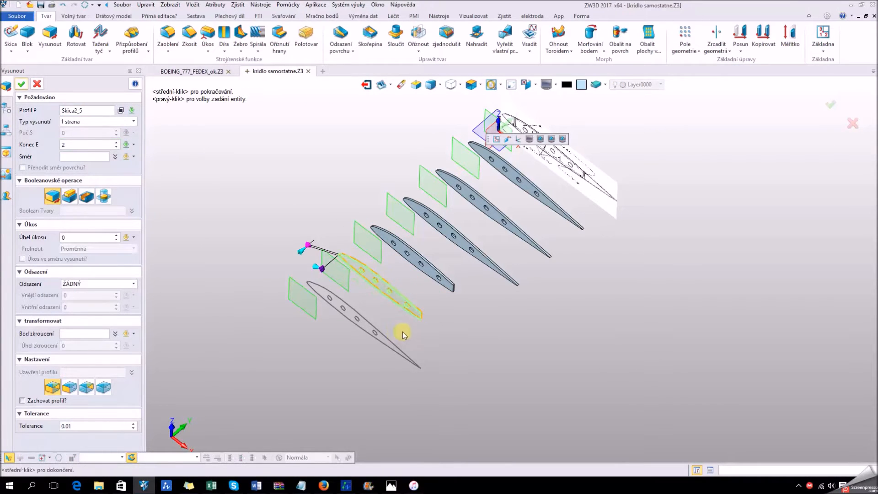
middle_click(405, 333)
Extrude sketch Skica2_6 into the sixth solid rib, matching the thickness of the other ribs.
middle_click(403, 337)
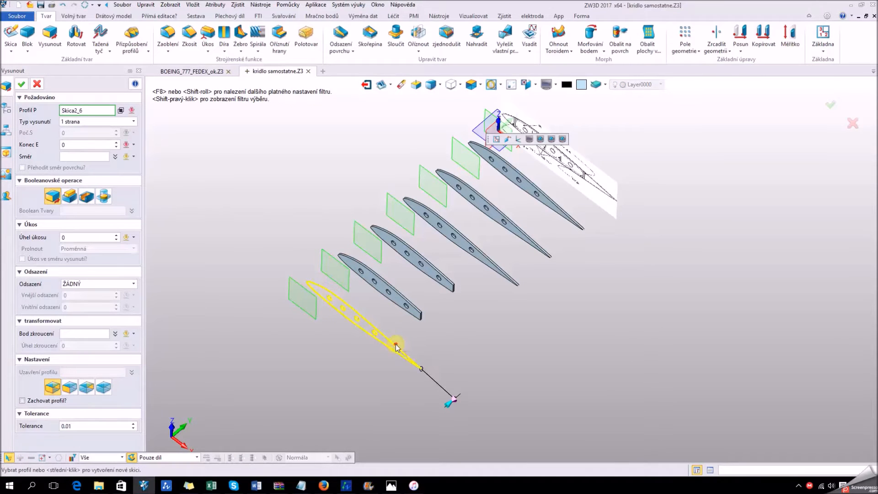
left_click(396, 346)
key("Return")
middle_click(432, 347)
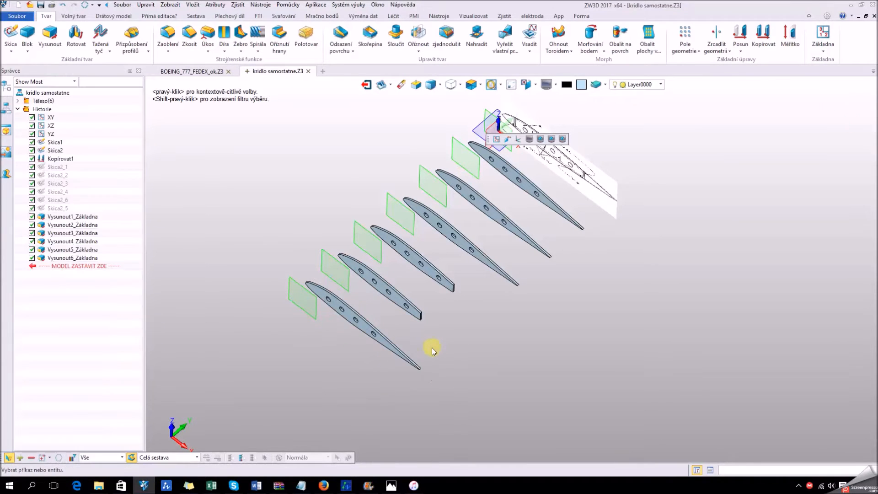
right_click_drag(502, 317, 539, 326)
mouse_move(450, 367)
right_mouse_down()
mouse_move(424, 368)
mouse_move(489, 387)
mouse_move(505, 406)
mouse_move(449, 376)
right_mouse_up()
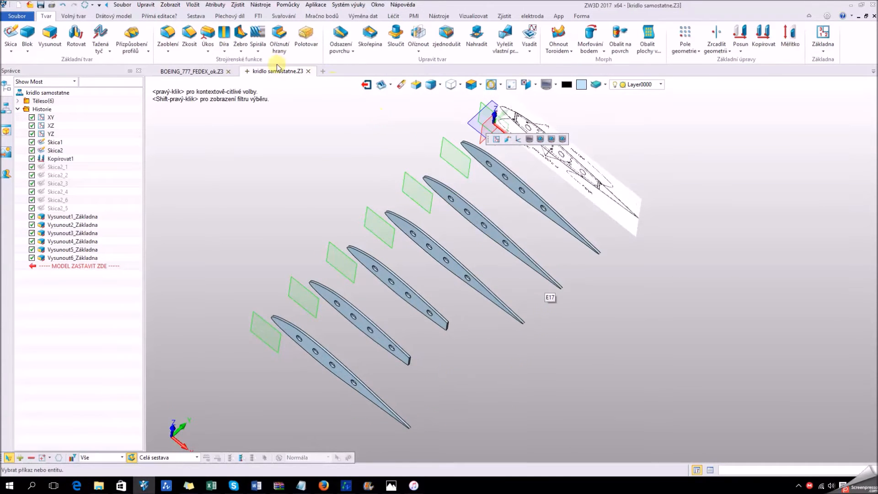
Start a loft between the airfoil profiles of the first and last ribs.
left_click(71, 17)
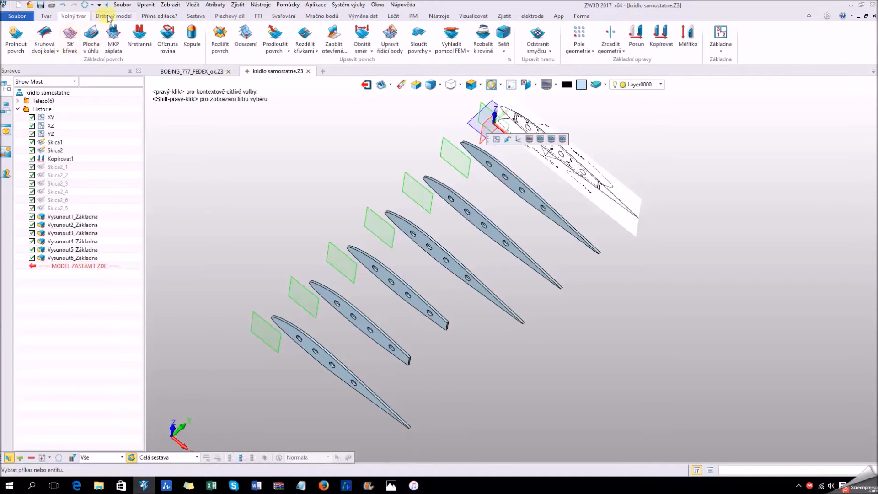
left_click(46, 16)
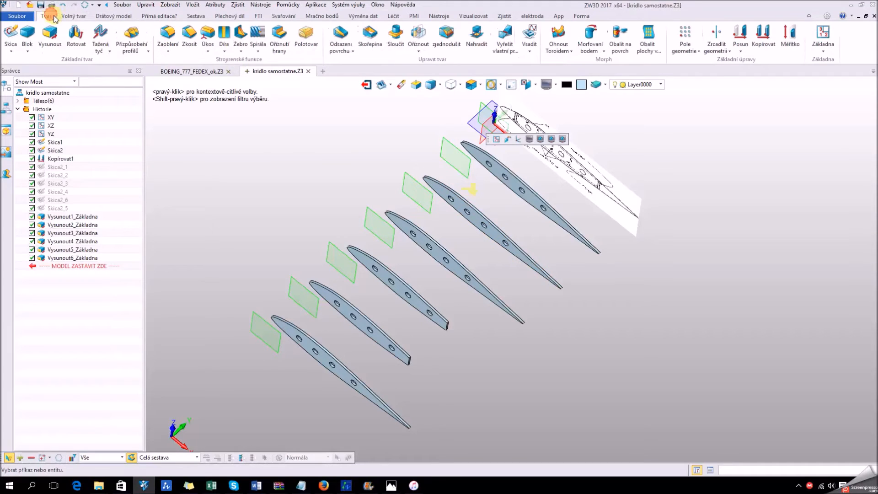
left_click(131, 35)
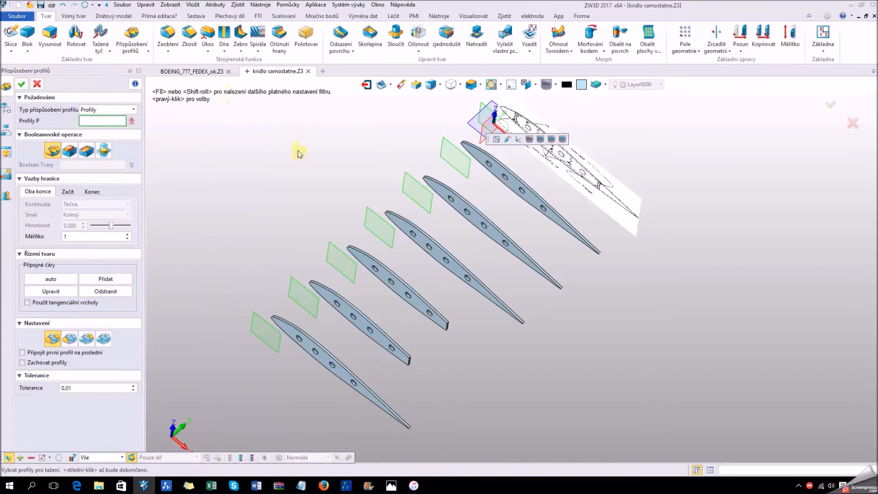
scroll(526, 178, "up", 4)
left_click(513, 201)
scroll(488, 214, "down", 5)
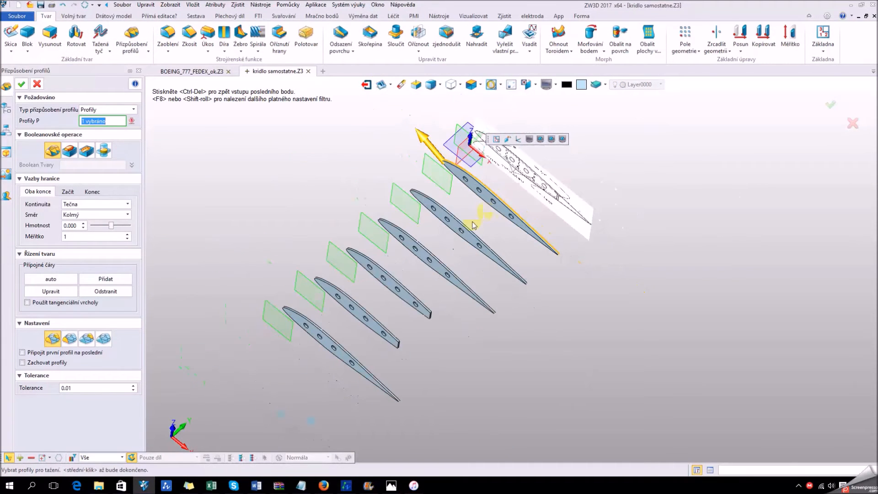
scroll(326, 350, "up", 4)
left_click(330, 333)
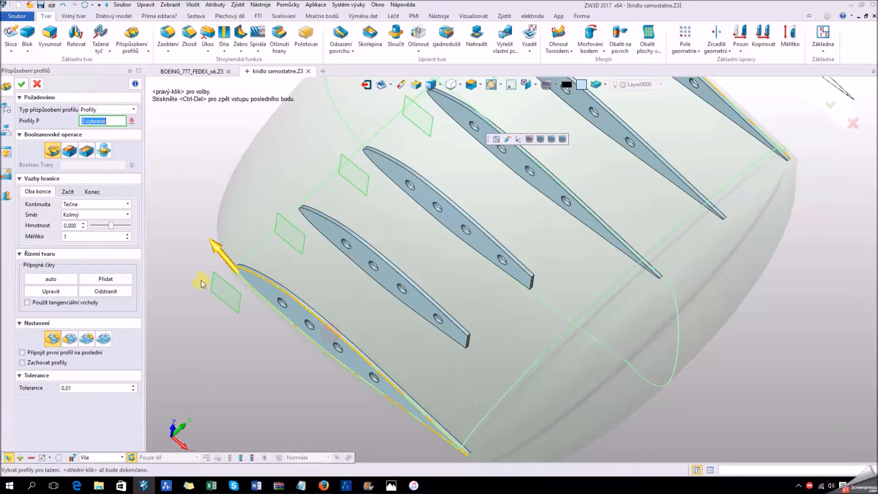
Set the loft's boundary continuity to none (ŽÁDNÝ) for both ends and create the wing body.
scroll(201, 274, "down", 2)
left_click(126, 205)
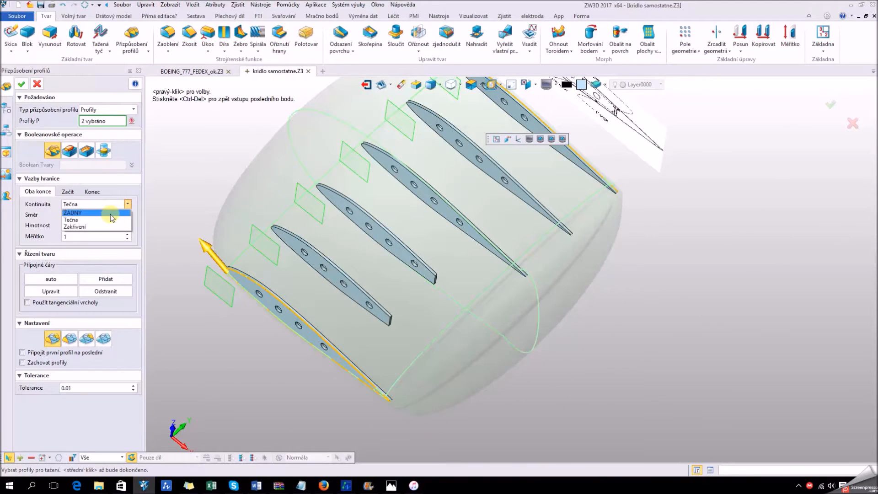
left_click(112, 215)
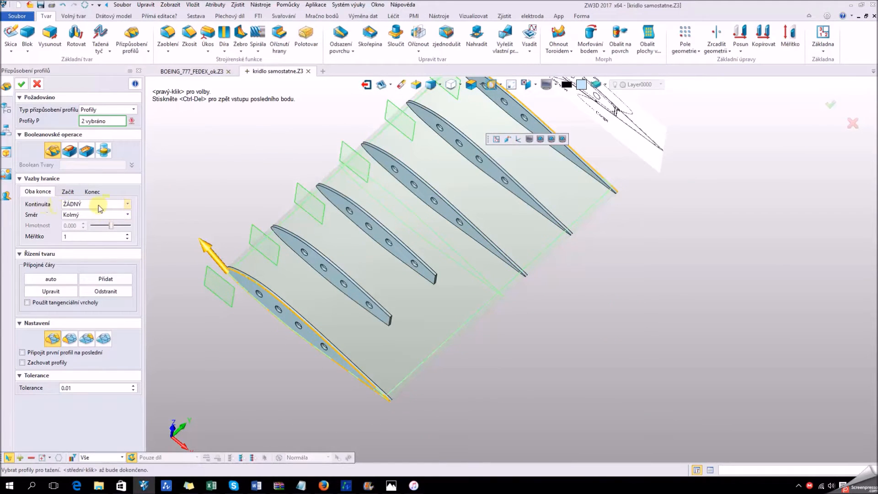
scroll(215, 201, "down", 3)
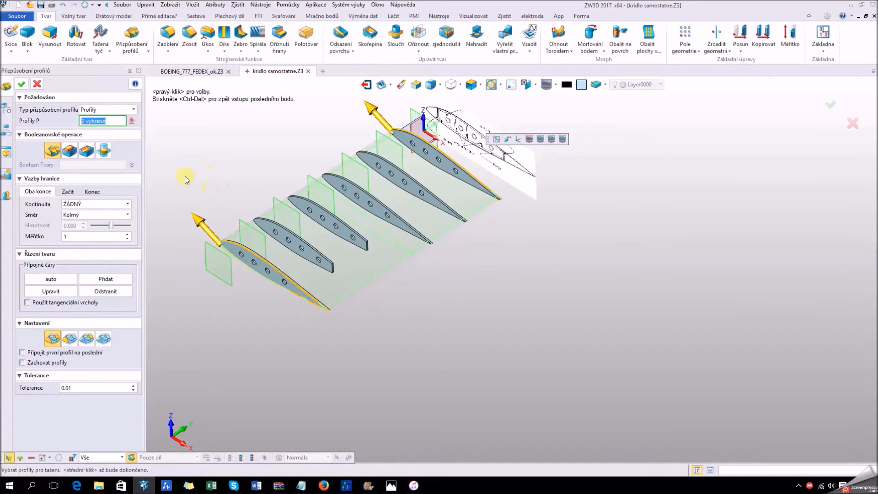
left_click(21, 85)
Switch to the top view and open a new sketch on the XY plane.
right_click_drag(401, 241, 423, 264)
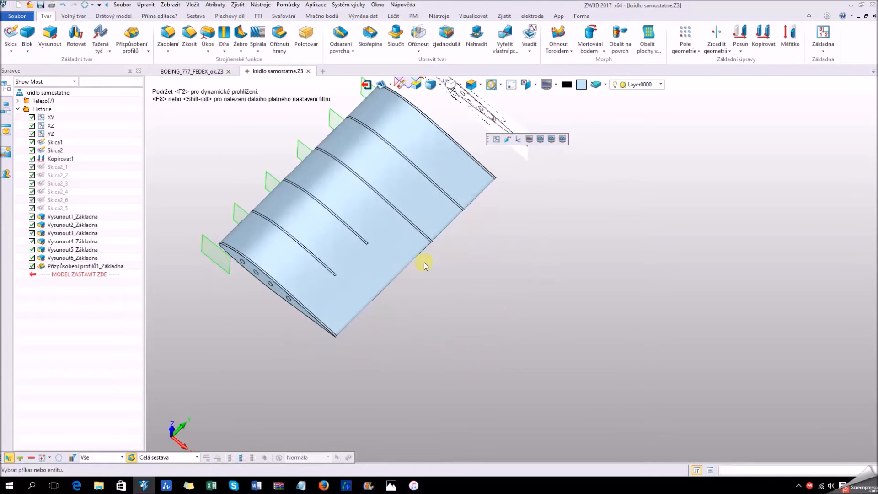
left_click(472, 85)
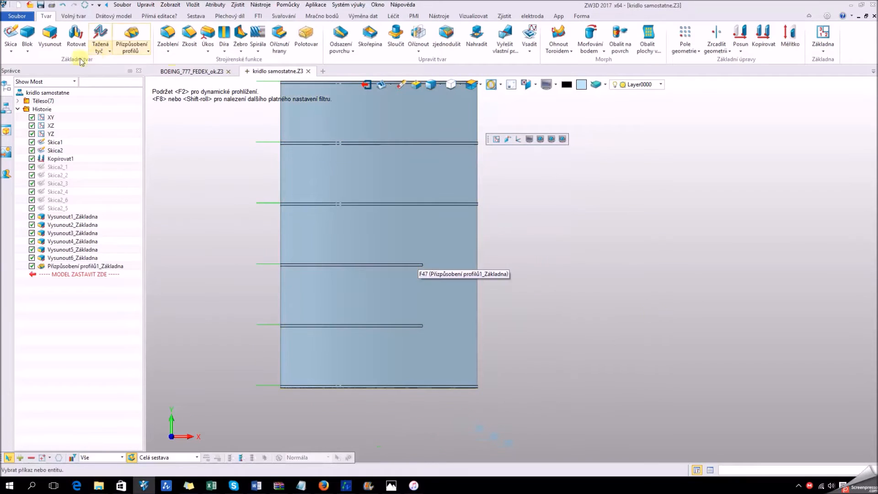
scroll(540, 270, "down", 3)
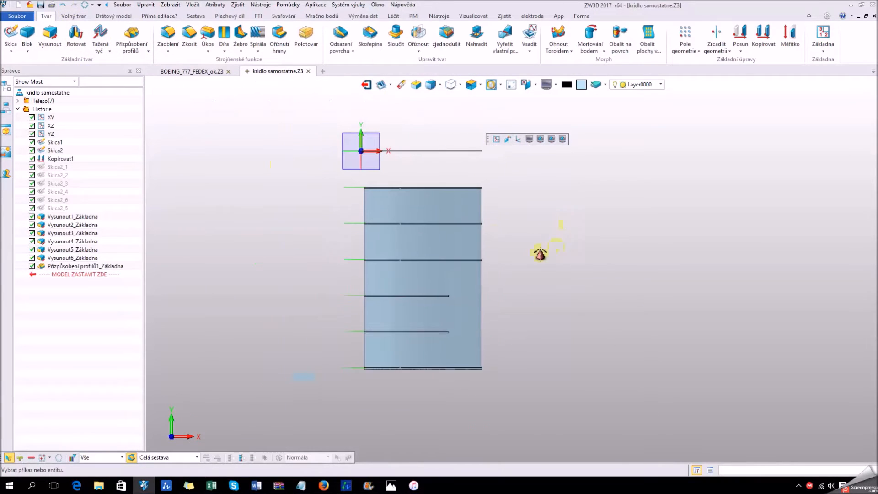
right_click(377, 166)
left_click(384, 158)
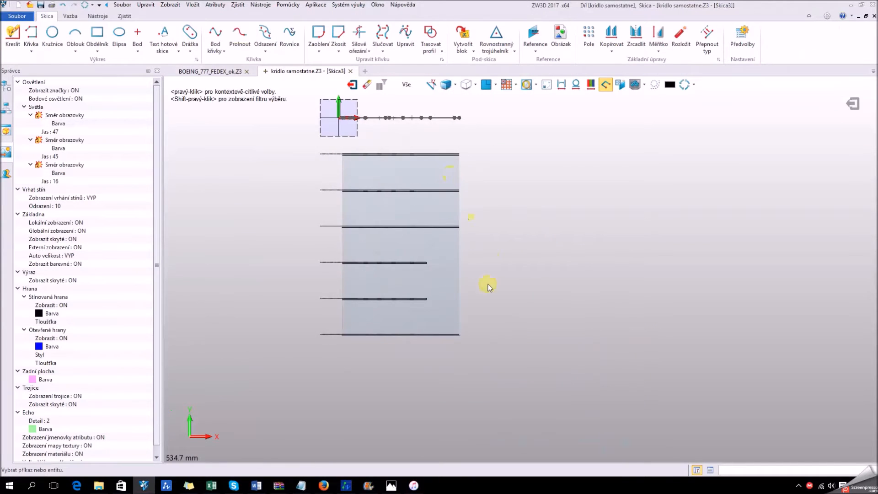
Draw a rectangle about 44.4 by 148 mm behind the two shortened ribs, between the adjacent full ribs and flush with the trailing edge.
left_click(94, 37)
scroll(457, 194, "up", 3)
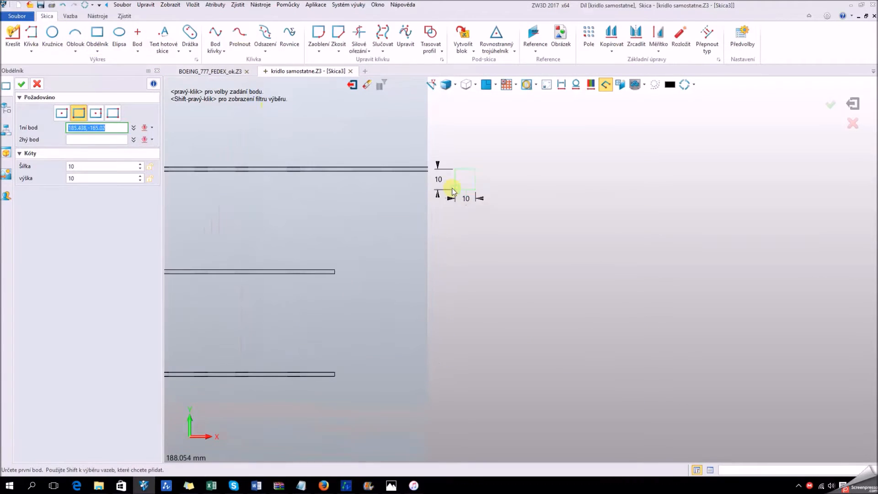
left_click(429, 172)
scroll(338, 384, "down", 3)
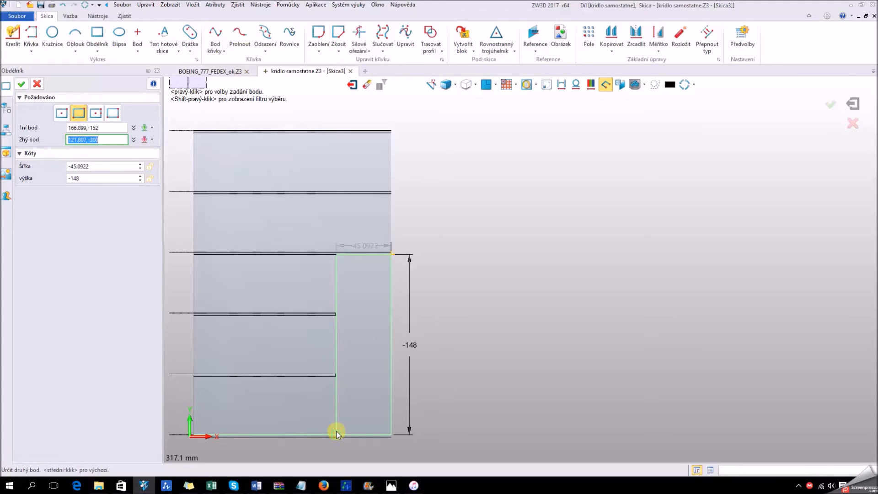
scroll(337, 431, "up", 4)
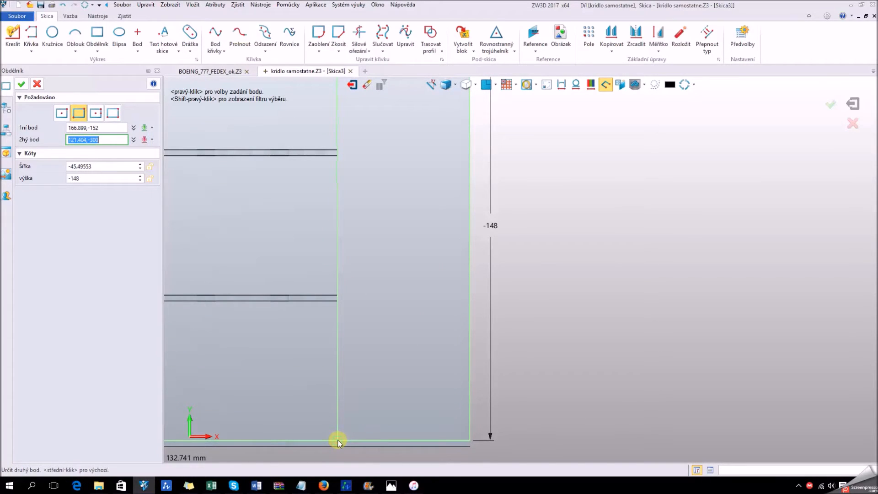
left_click(340, 441)
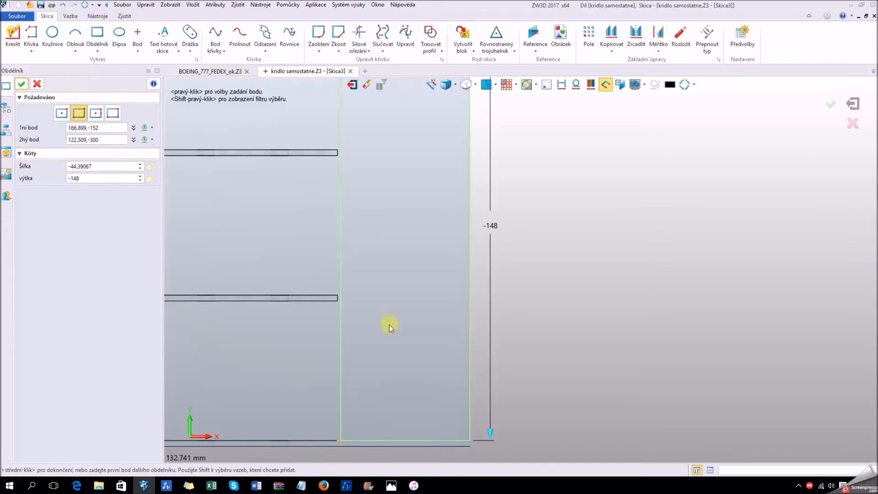
scroll(318, 220, "up", 1)
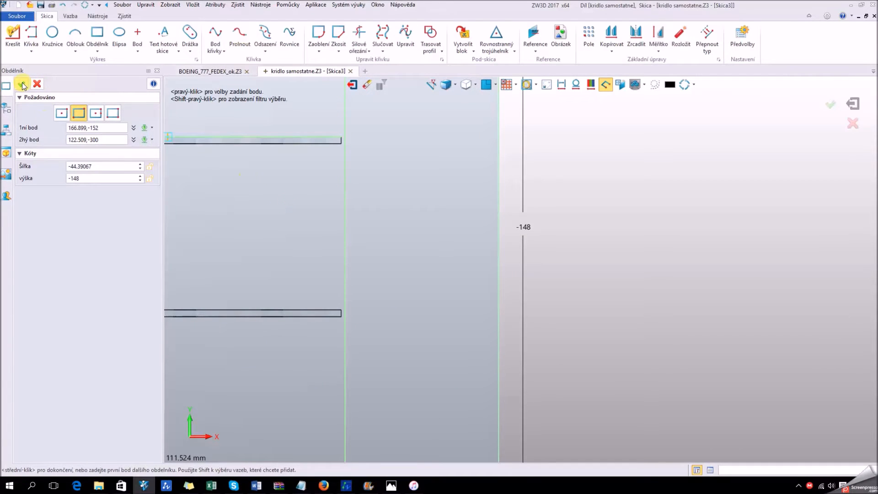
left_click(23, 84)
Try to move the rectangle's inner edge onto the ends of the shortened ribs.
left_click(345, 252)
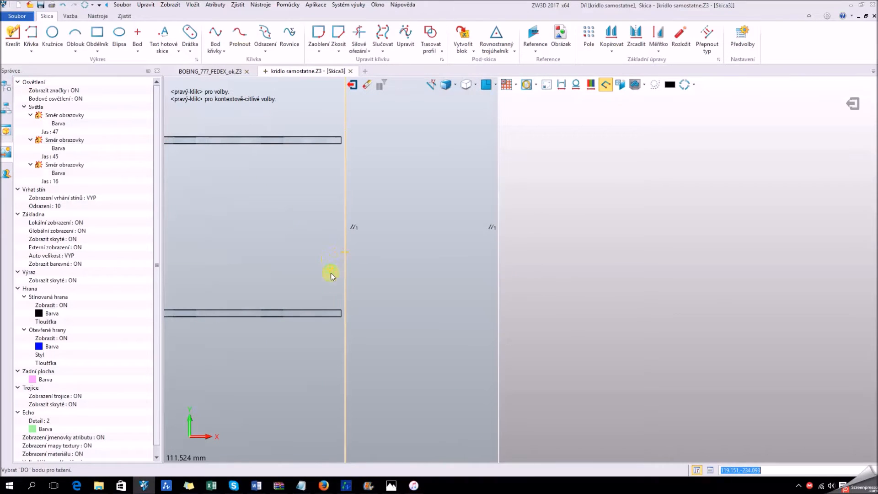
left_click(340, 319)
scroll(349, 326, "down", 1)
scroll(361, 316, "up", 2)
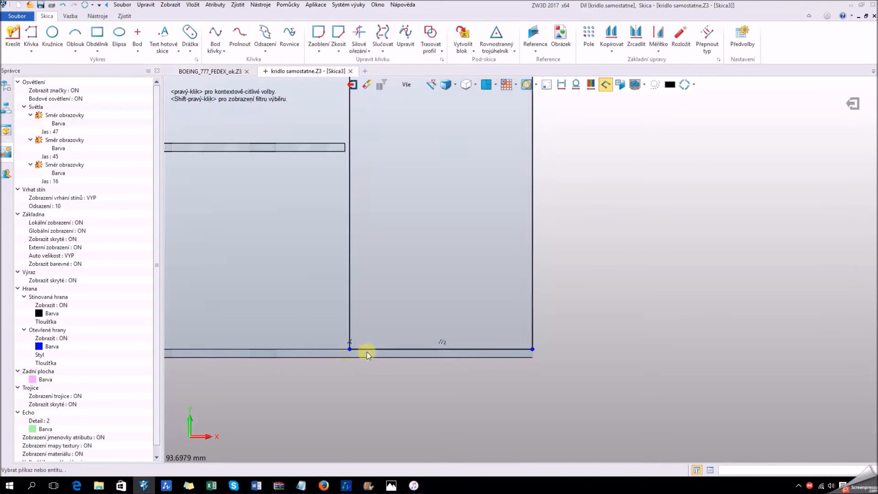
scroll(380, 293, "down", 5)
middle_click_drag(386, 227, 401, 258)
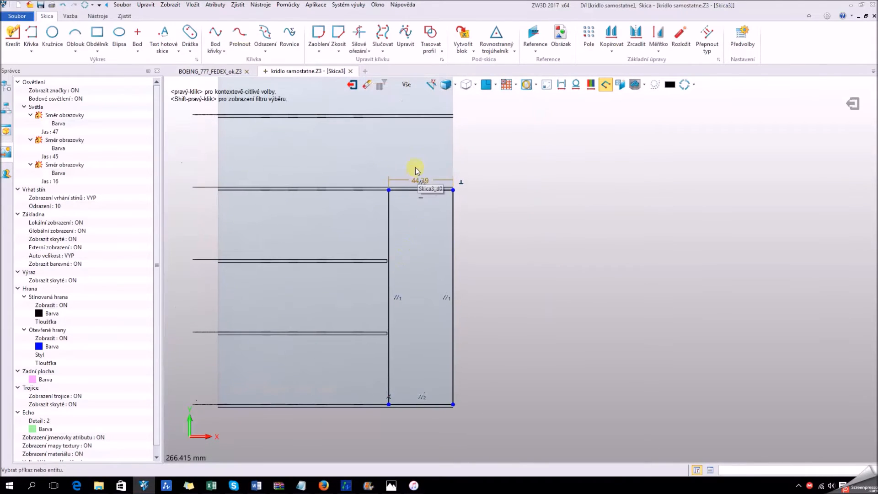
Remove the rectangle's width dimension, align its inner edge with the shortened ribs' ends, and exit the sketch.
left_click(436, 179)
scroll(389, 274, "up", 12)
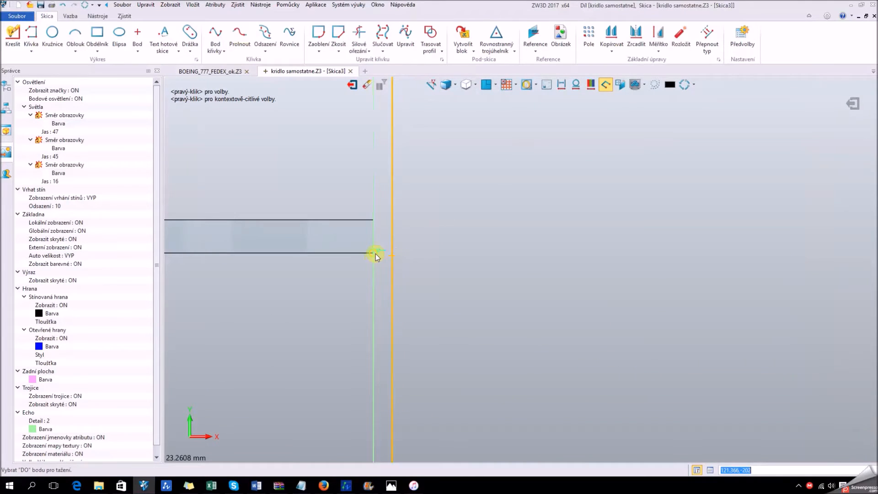
scroll(377, 266, "down", 10)
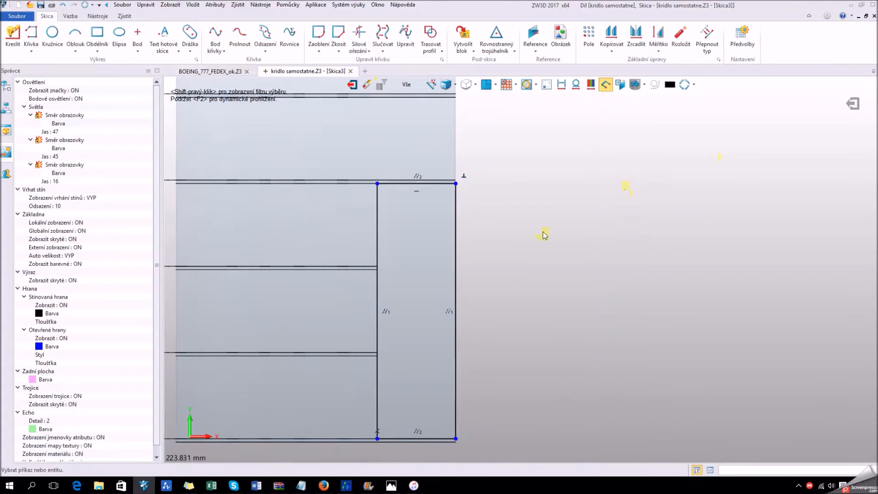
scroll(474, 211, "up", 3)
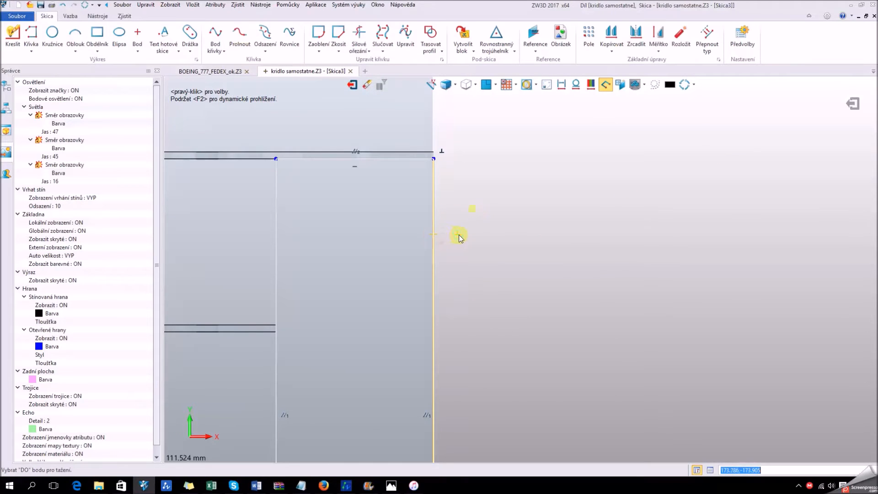
scroll(499, 183, "down", 4)
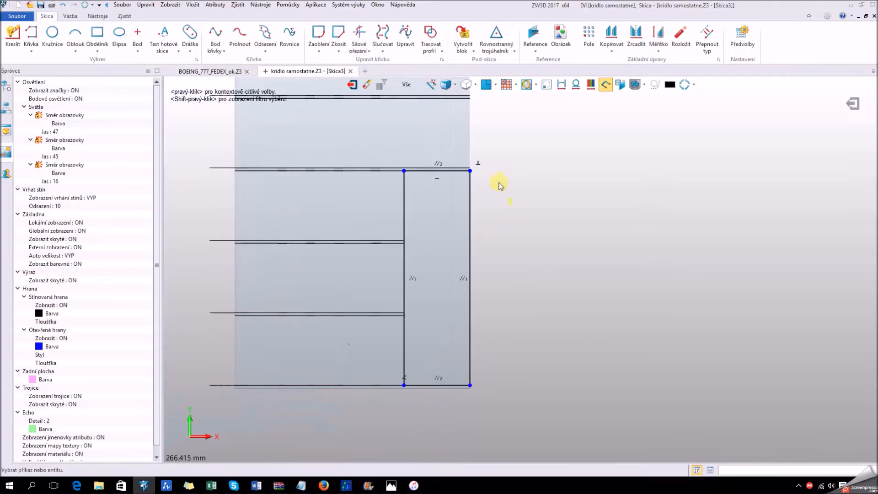
left_click(854, 103)
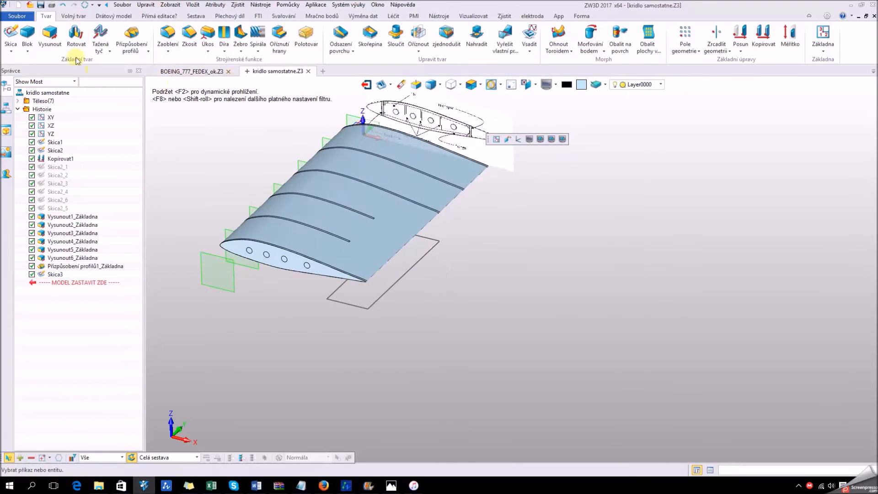
Extrude the rectangle sketch 113 mm on one side as a subtractive cut through the wing's trailing edge.
left_click(50, 41)
left_click(396, 281)
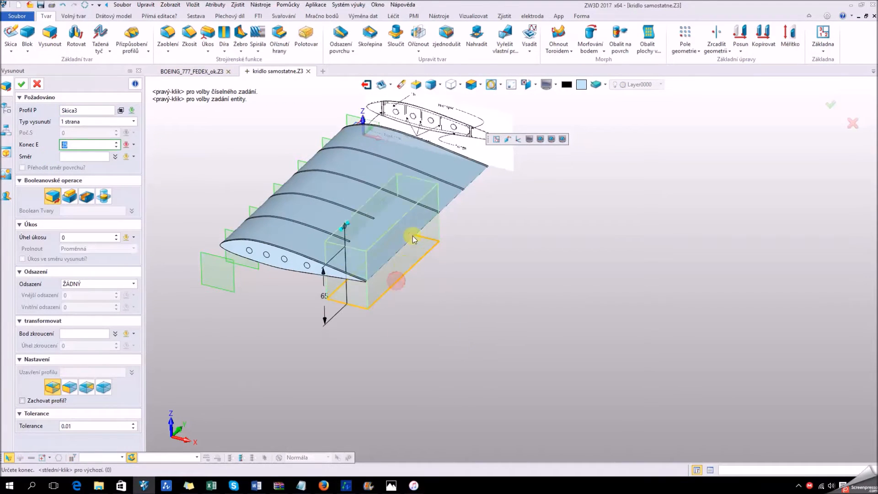
left_click(417, 201)
left_click(91, 197)
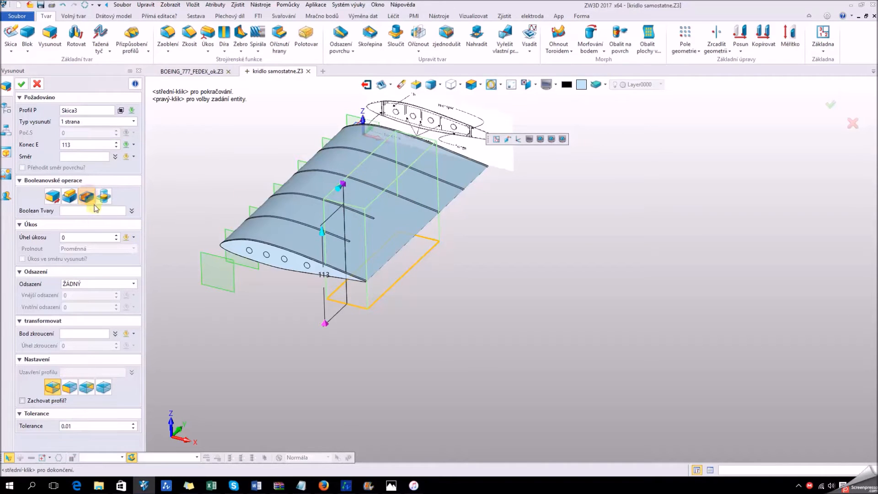
mouse_move(426, 271)
right_mouse_down()
mouse_move(439, 222)
mouse_move(400, 261)
mouse_move(400, 269)
mouse_move(434, 267)
right_mouse_up()
right_click_drag(367, 355, 373, 330)
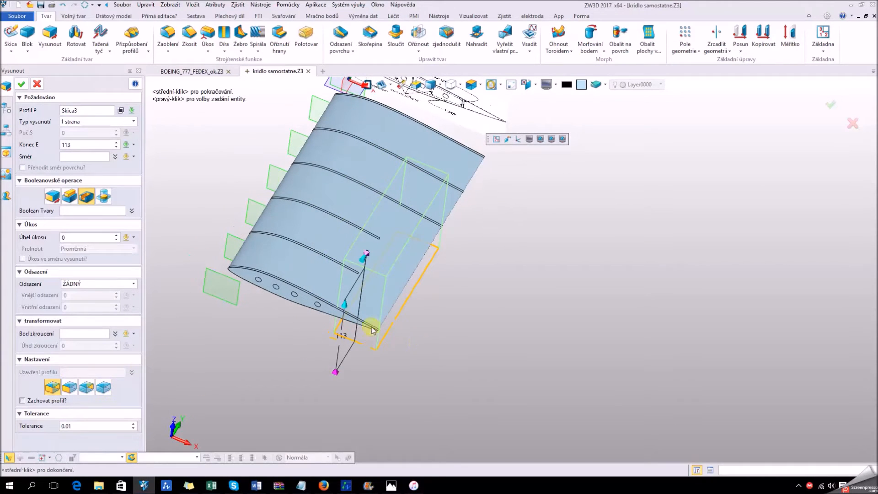
left_click(22, 84)
Limit selection to shapes (Tvar) and color the outermost rib by the cutout brown.
right_click_drag(468, 277, 388, 303)
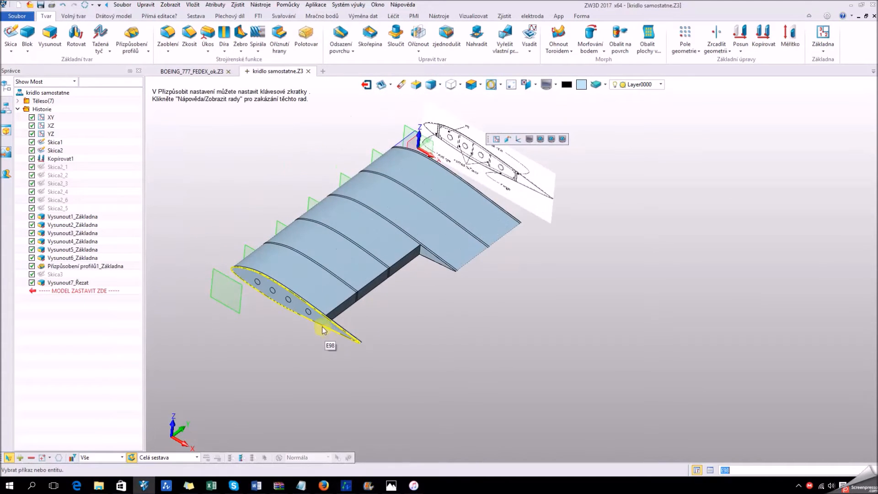
left_click(104, 459)
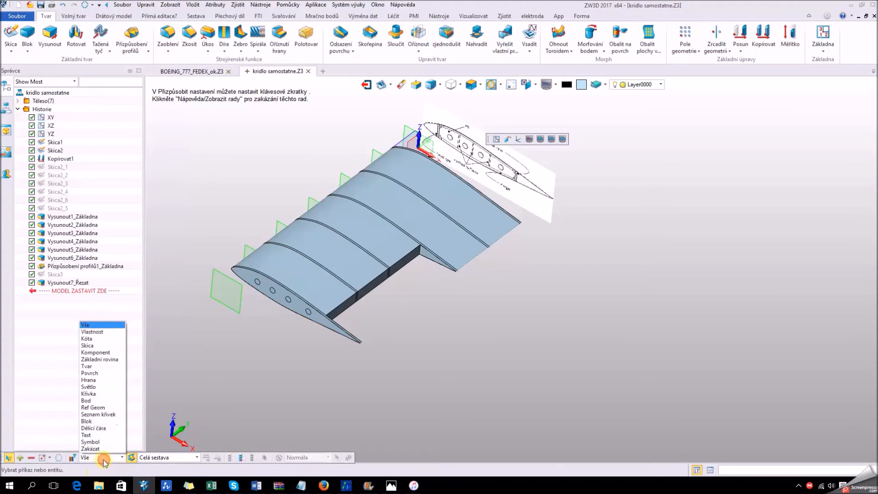
left_click(108, 366)
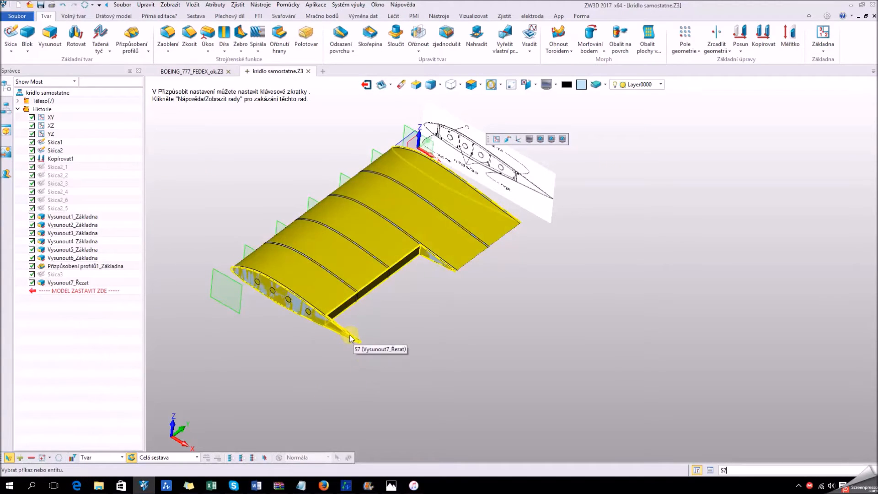
left_click(318, 317)
left_click(581, 85)
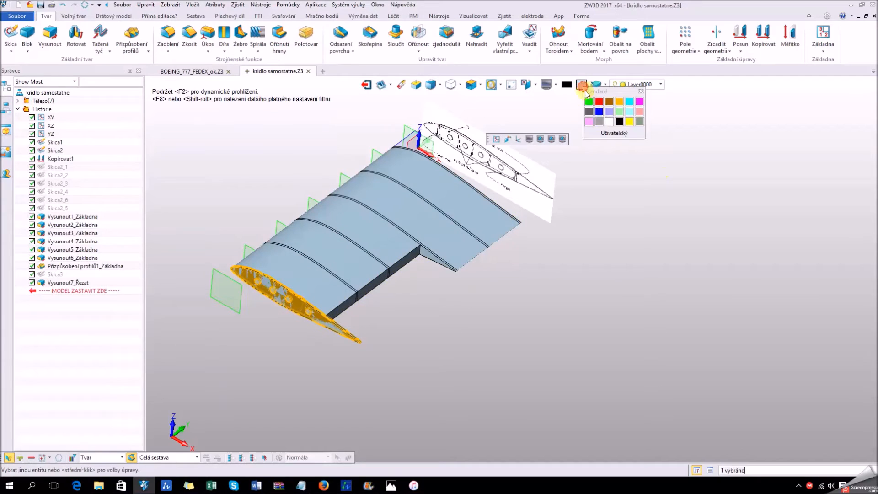
left_click(610, 101)
scroll(416, 286, "up", 5)
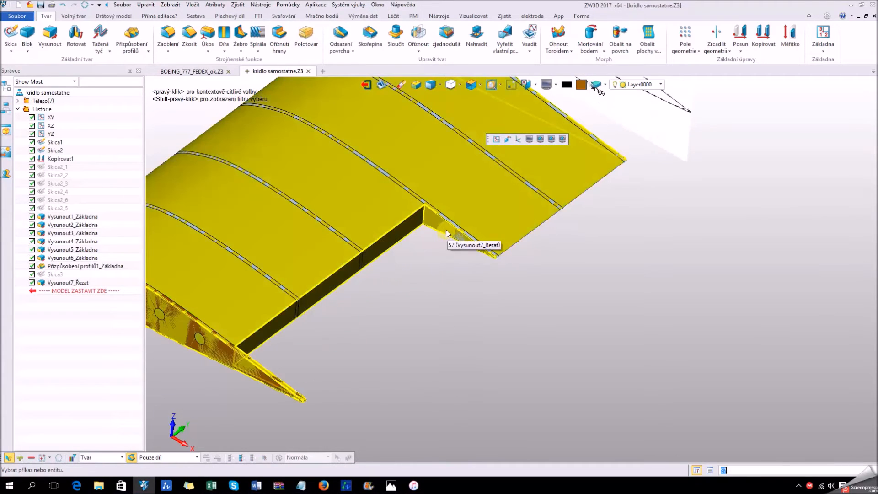
left_click(443, 234)
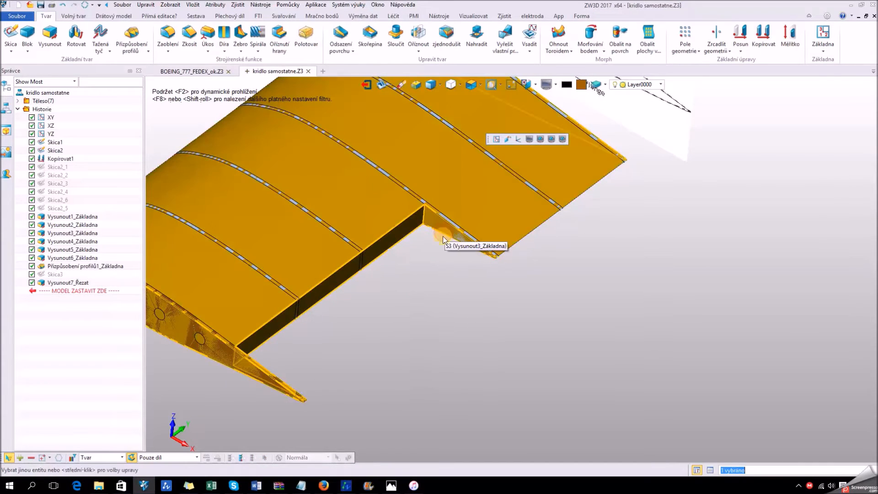
left_click(536, 283)
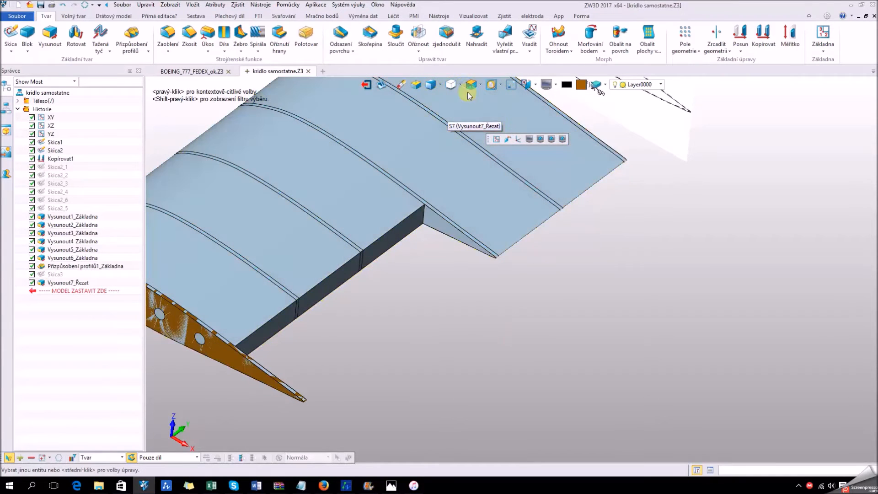
Hide the lofted wing body to expose the ribs.
left_click(326, 192)
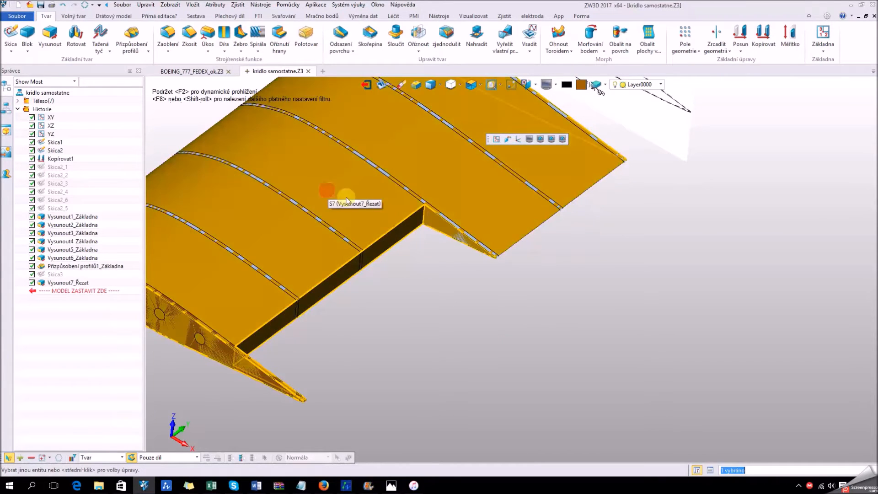
left_click(555, 85)
left_click(571, 98)
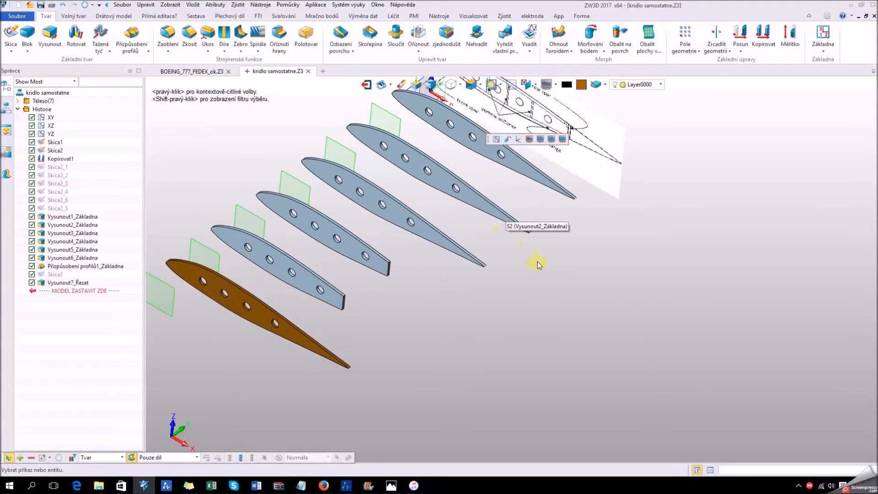
Color the five remaining ribs brown to match the outermost rib.
left_click(557, 188)
left_click_drag(527, 191, 385, 284)
left_click(342, 302)
left_click(544, 181)
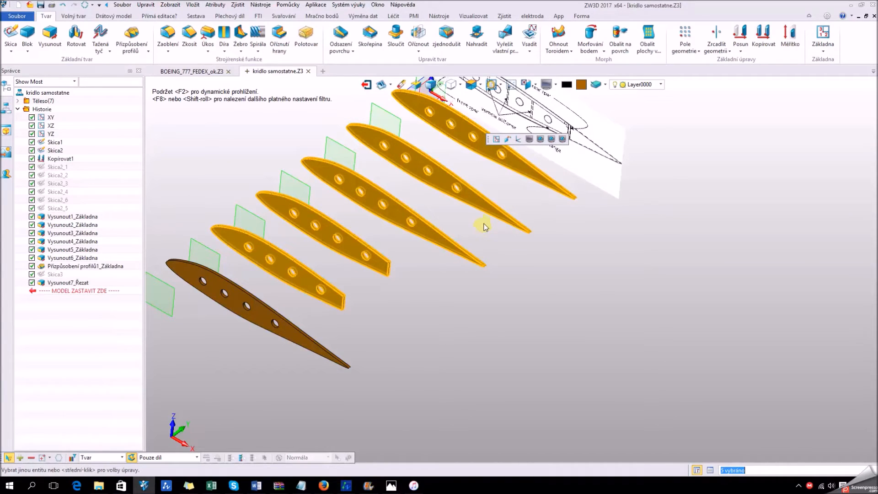
left_click(582, 85)
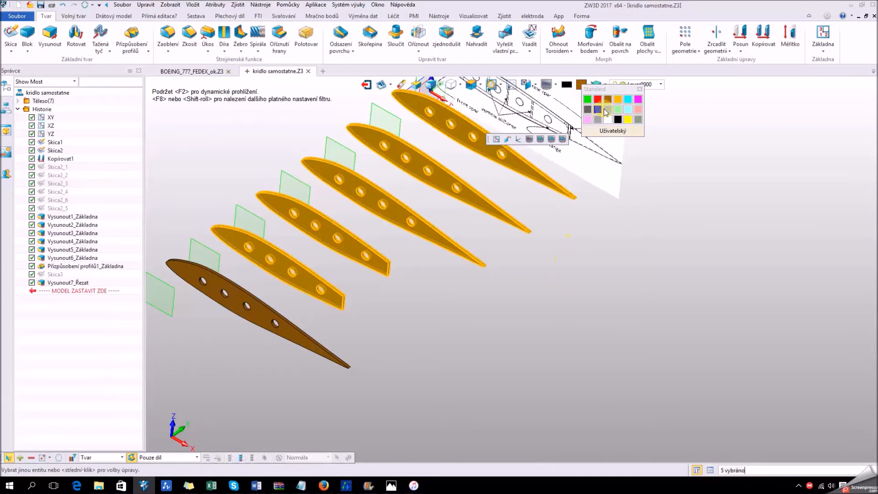
left_click(607, 99)
middle_click_drag(520, 301, 507, 270)
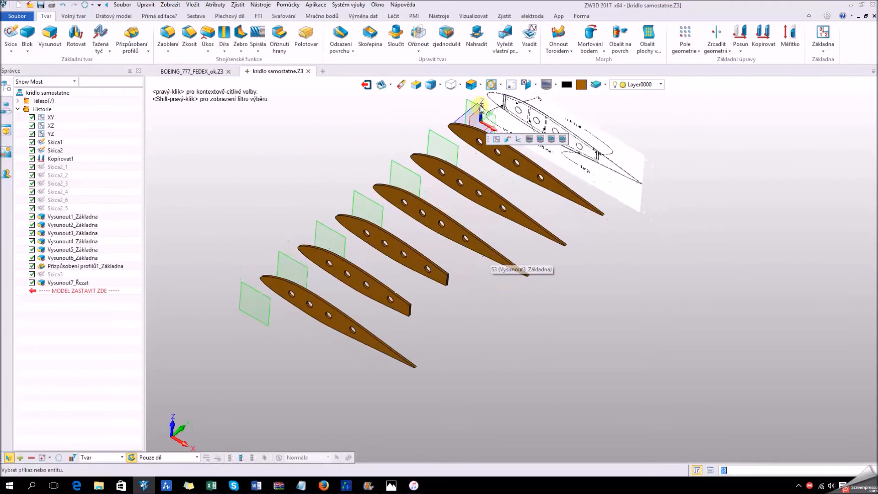
left_click(556, 84)
left_click(564, 111)
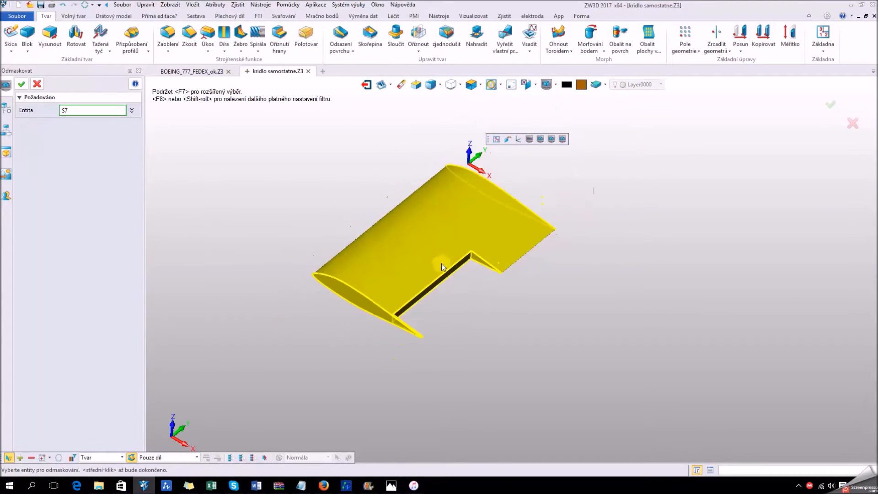
mouse_move(457, 372)
right_mouse_down()
mouse_move(514, 317)
mouse_move(447, 368)
right_mouse_up()
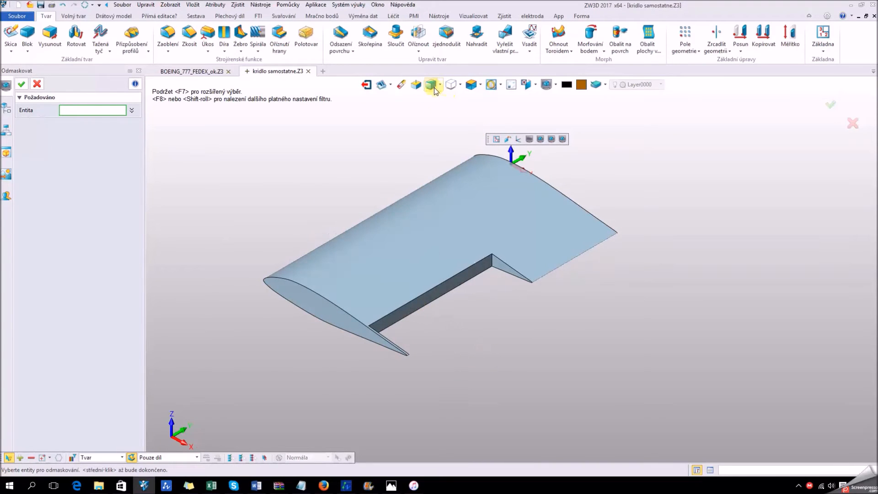
left_click(39, 84)
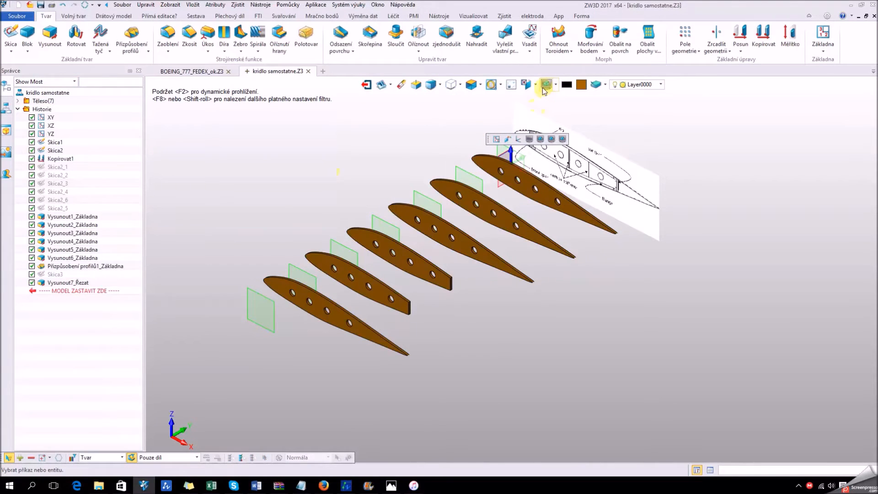
Show the hidden wing body again together with the ribs.
left_click(557, 85)
left_click(573, 120)
right_click_drag(462, 353, 452, 347)
scroll(452, 345, "up", 2)
left_click(360, 314)
right_click_drag(373, 297, 513, 330)
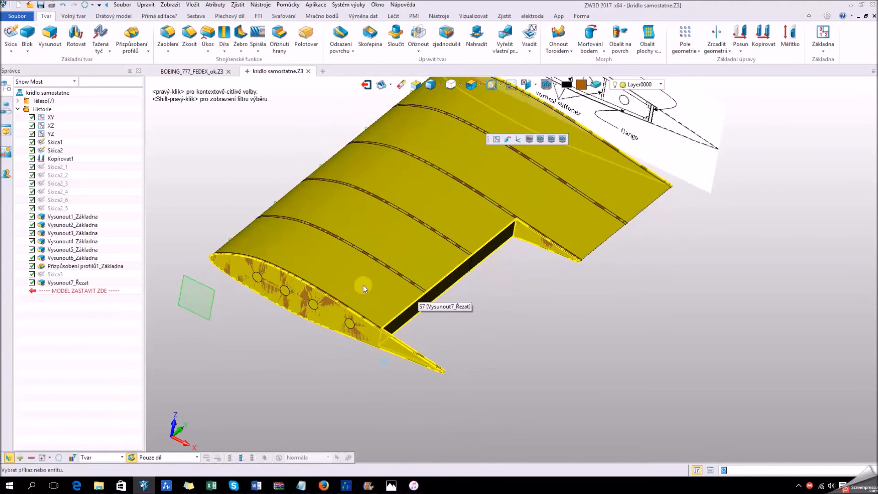
Set the wing body's surface attributes to a transparency of 70 and an orange color.
left_click(332, 272)
right_click(333, 269)
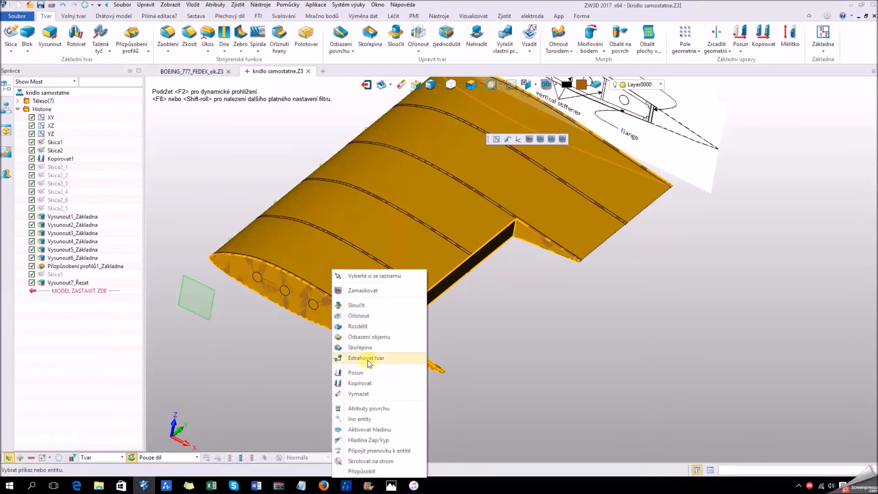
left_click(373, 408)
left_click_drag(72, 220, 103, 220)
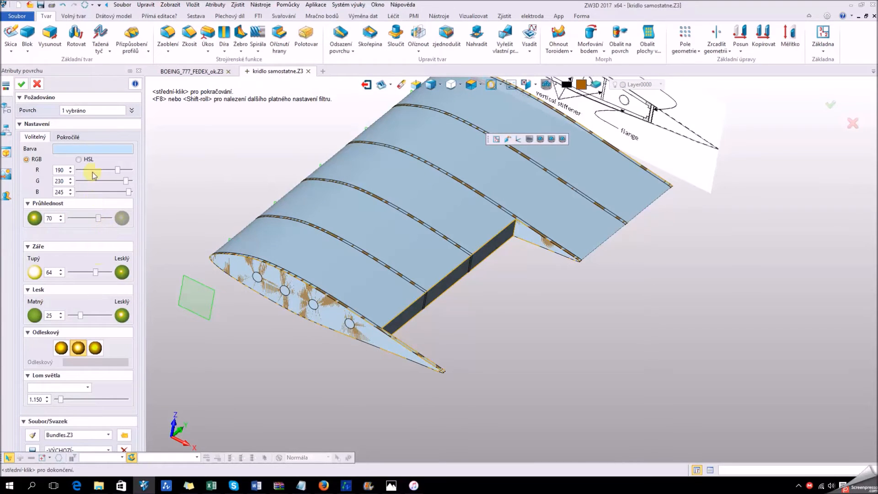
left_click(94, 147)
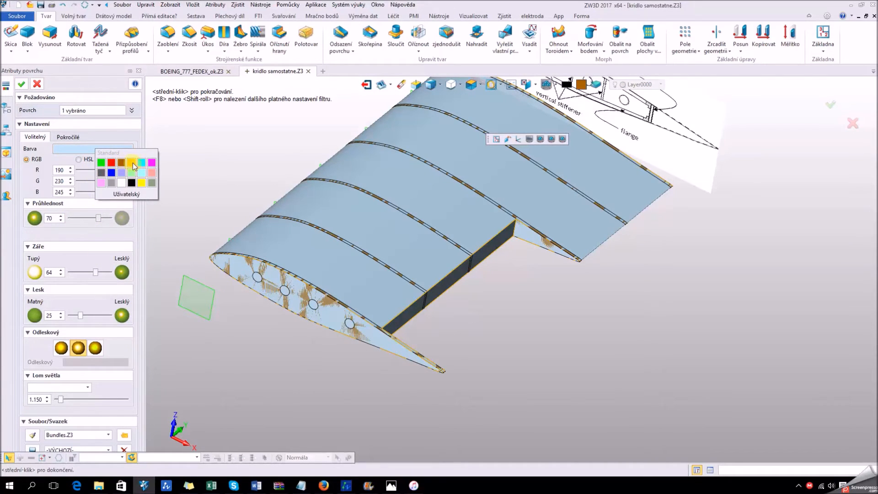
left_click(132, 164)
left_click(21, 84)
middle_click_drag(485, 322, 476, 312)
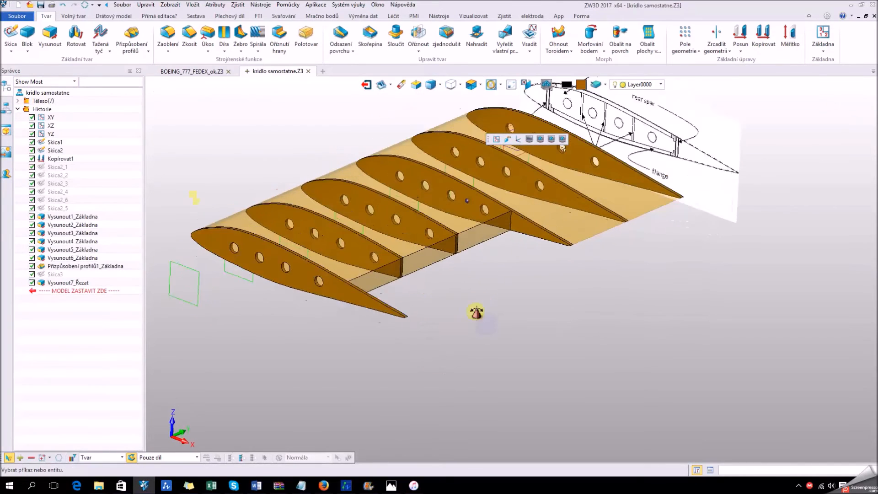
Examine the reference image behind the ribs for the front spar, rear spar, vertical stiffeners and flanges.
scroll(495, 342, "down", 3)
right_click_drag(498, 308, 544, 196)
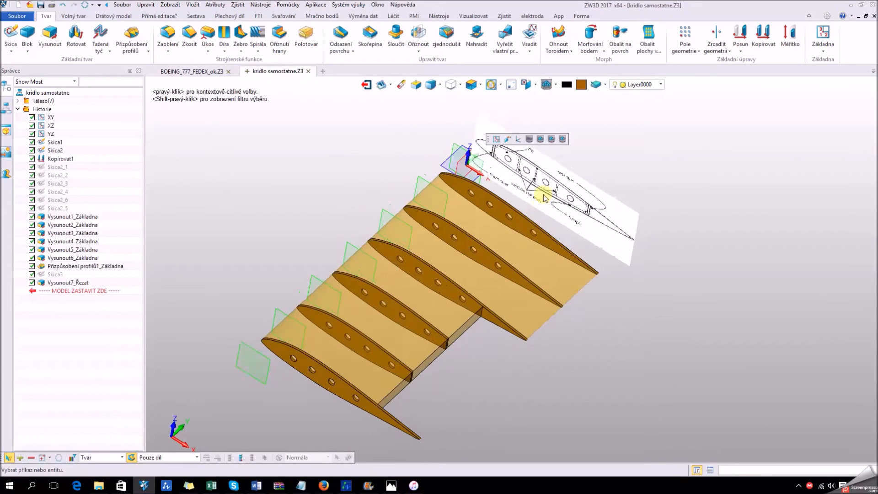
middle_click_drag(522, 168, 506, 204)
scroll(475, 212, "up", 3)
right_click_drag(466, 235, 466, 241)
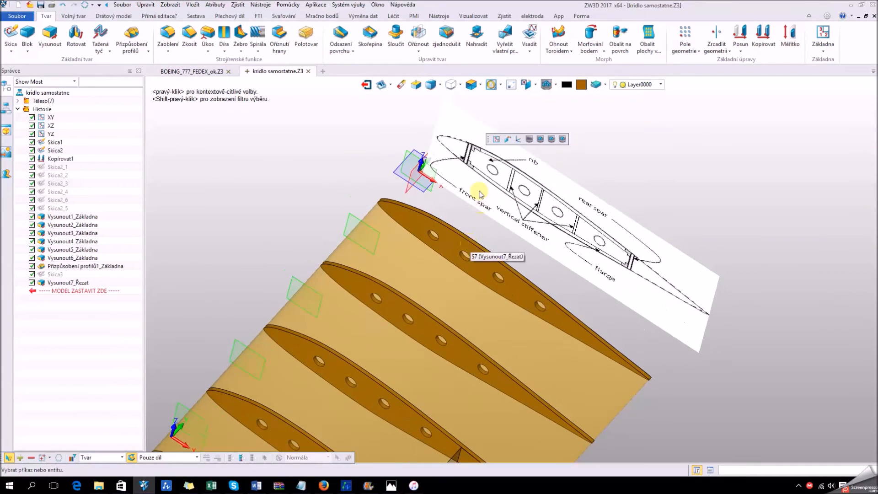
scroll(474, 193, "up", 3)
mouse_move(450, 156)
right_mouse_down()
mouse_move(446, 151)
mouse_move(448, 159)
right_mouse_up()
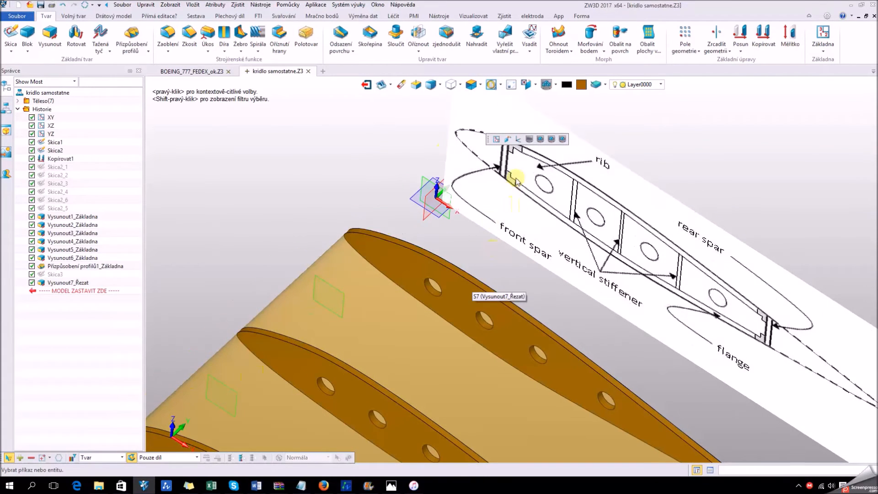
middle_click_drag(530, 171, 498, 193)
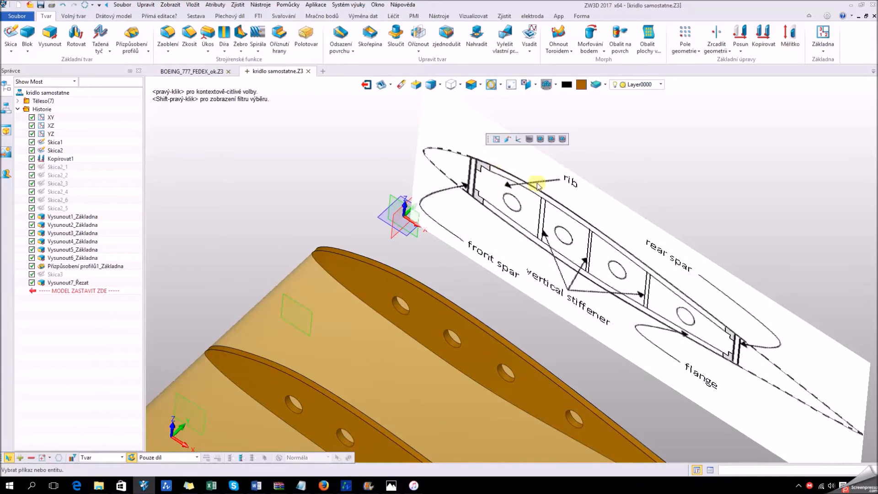
scroll(446, 290, "down", 1)
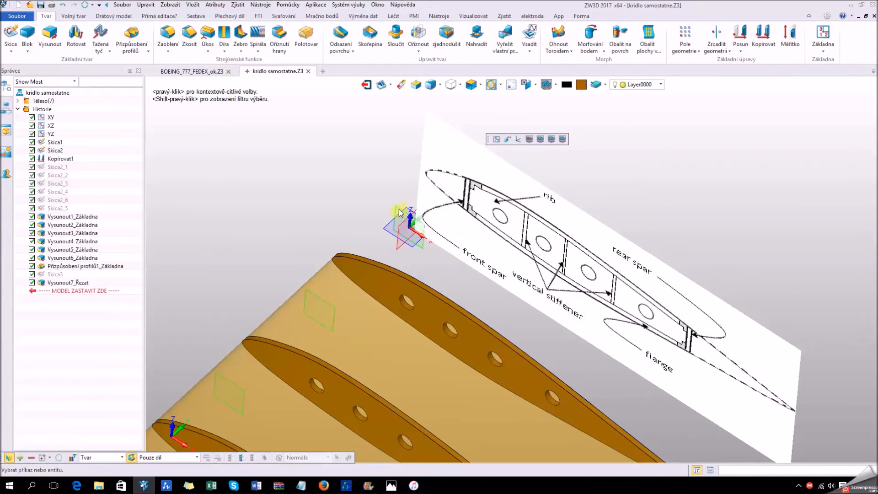
scroll(444, 265, "down", 4)
right_click_drag(442, 265, 416, 271)
scroll(427, 271, "down", 2)
scroll(421, 275, "up", 2)
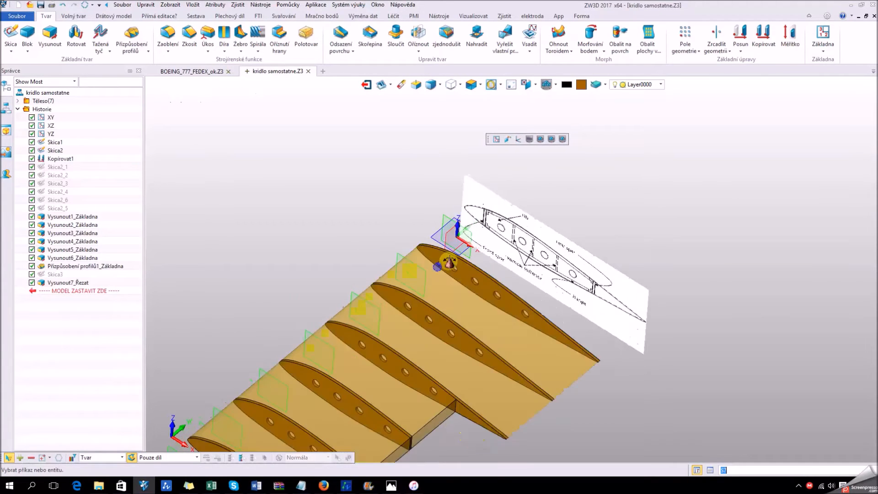
scroll(503, 220, "up", 5)
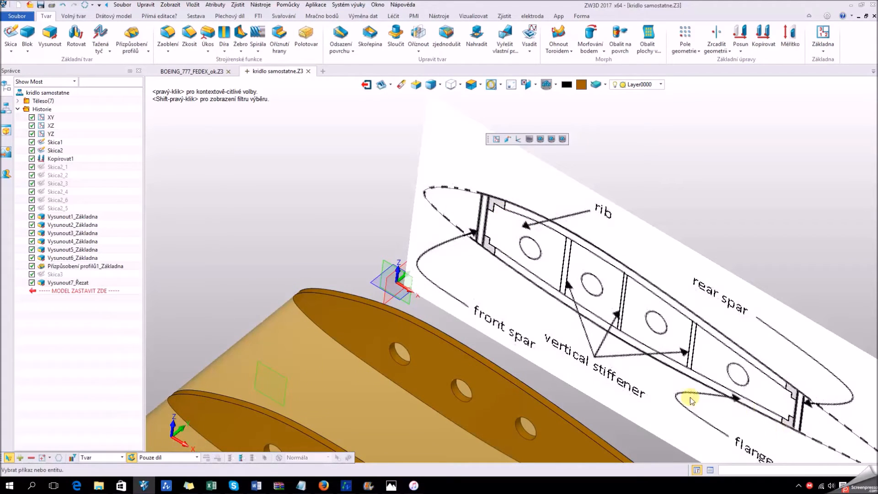
scroll(440, 228, "down", 1)
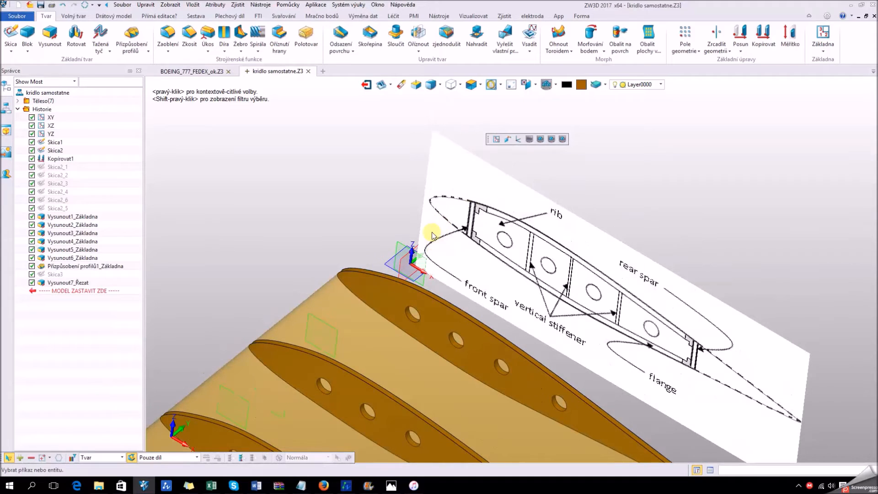
scroll(460, 292, "up", 1)
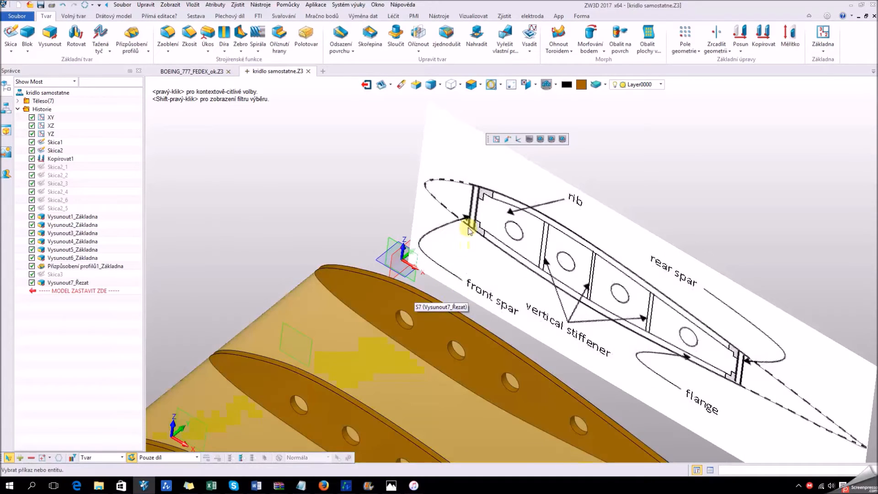
scroll(481, 231, "down", 2)
scroll(482, 232, "up", 3)
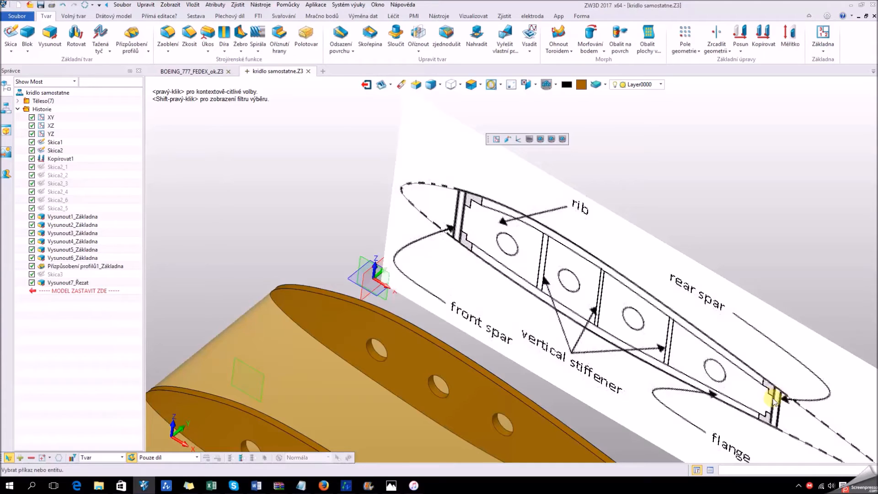
scroll(436, 295, "down", 5)
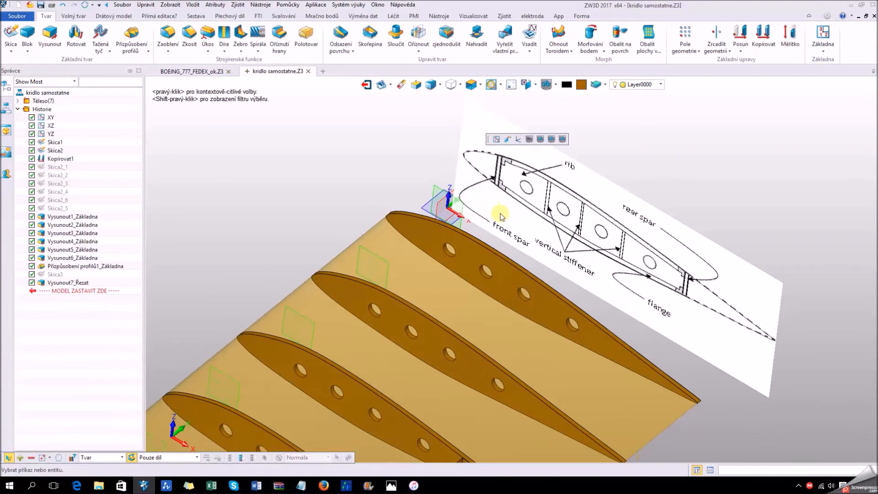
scroll(502, 215, "up", 3)
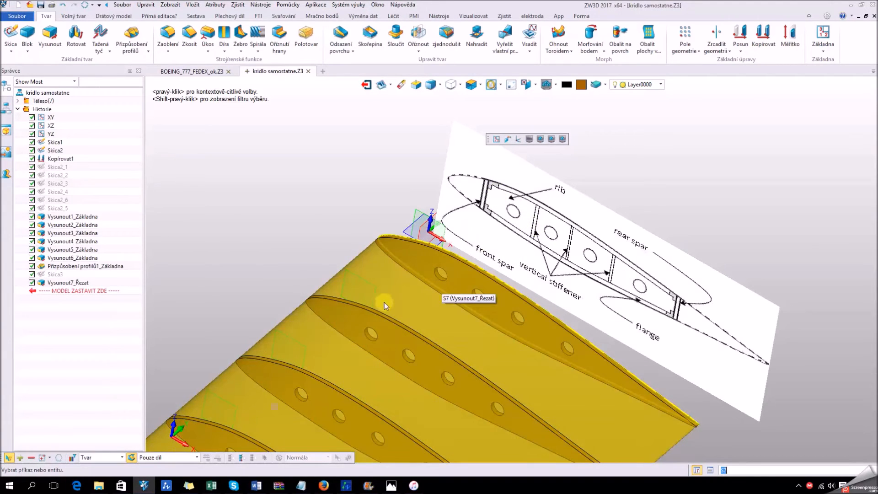
scroll(491, 197, "up", 3)
scroll(496, 206, "down", 1)
scroll(497, 205, "up", 1)
scroll(480, 251, "down", 2)
Hide the transparent wing body so only the ribs and the reference image remain.
left_click(555, 84)
left_click(571, 119)
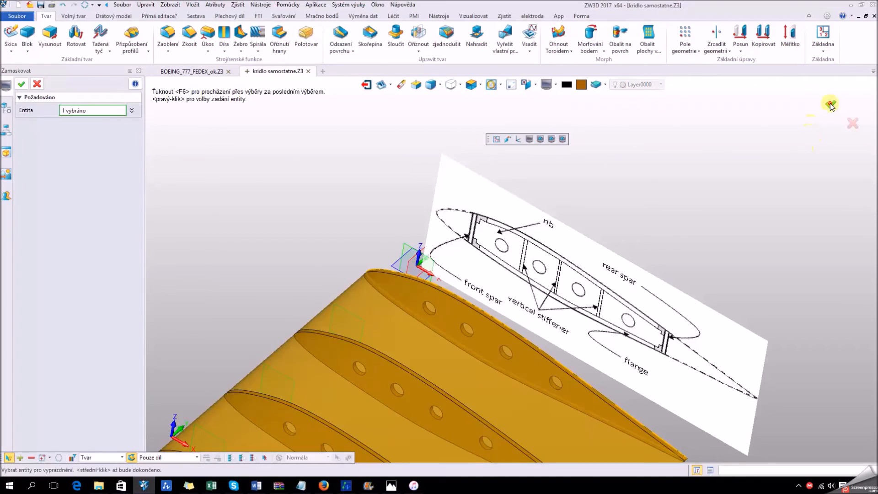
left_click(831, 105)
Set the selection filter to all entities (Vše) and start a new sketch on the XZ plane.
scroll(460, 244, "up", 2)
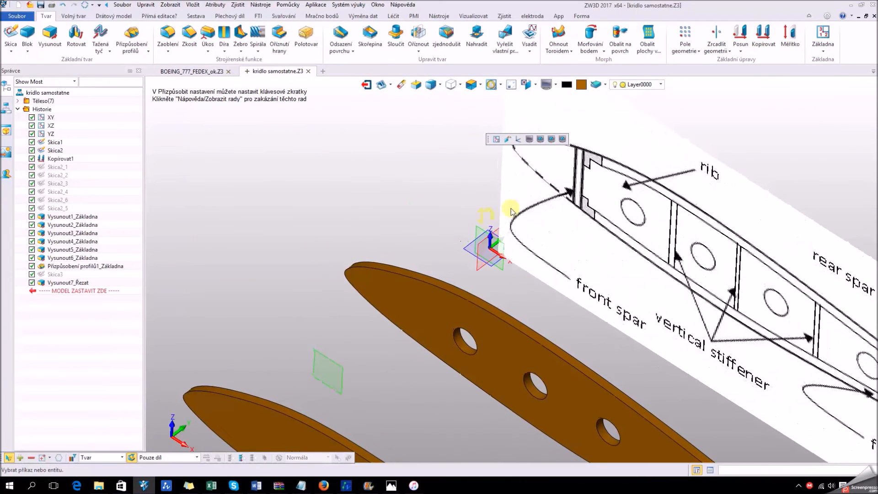
scroll(375, 311, "up", 2)
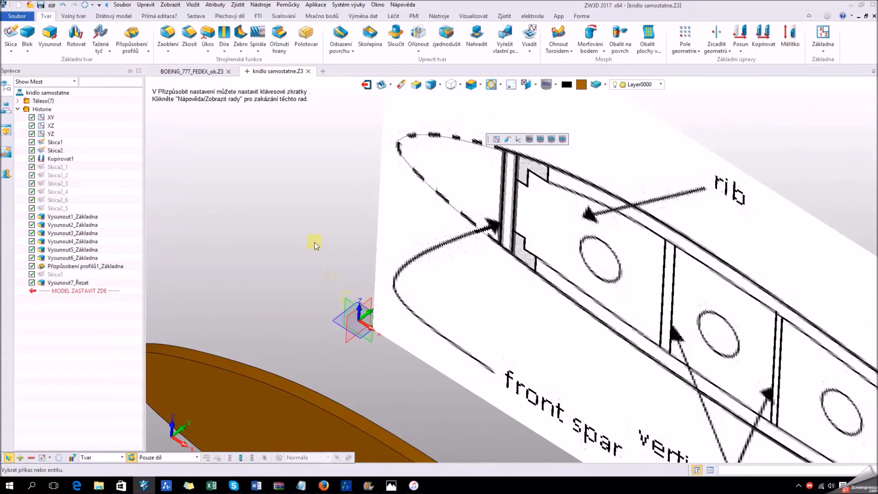
left_click(113, 457)
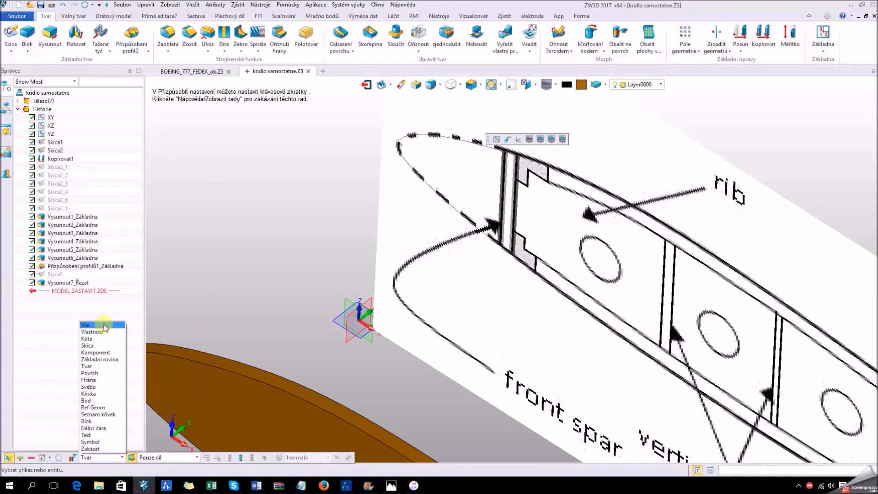
left_click(104, 325)
right_click(348, 306)
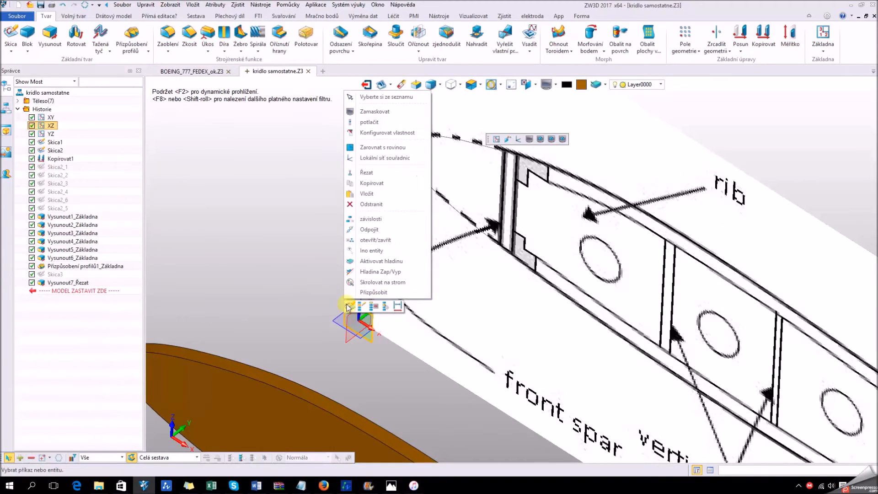
left_click(350, 306)
scroll(427, 409, "down", 4)
scroll(588, 328, "up", 3)
scroll(432, 265, "down", 4)
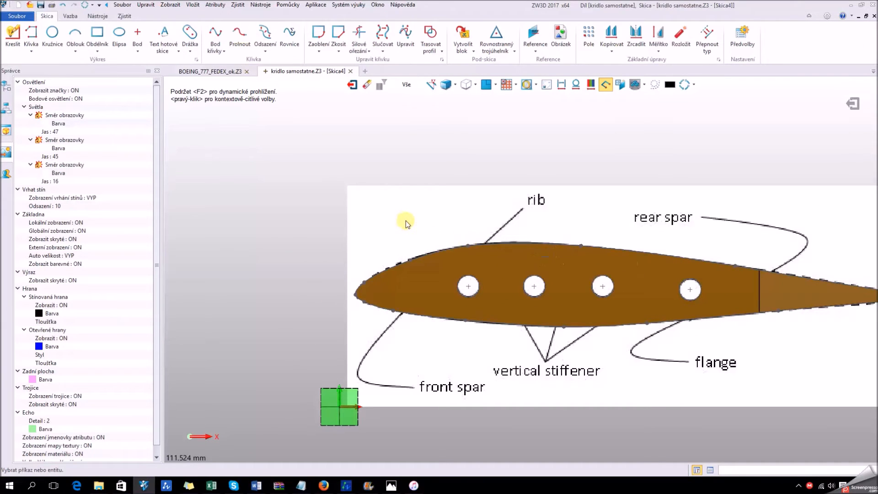
Trace the stepped inner outline of the upper front-spar flange with connected lines, ending on the airfoil's upper edge.
scroll(414, 233, "up", 4)
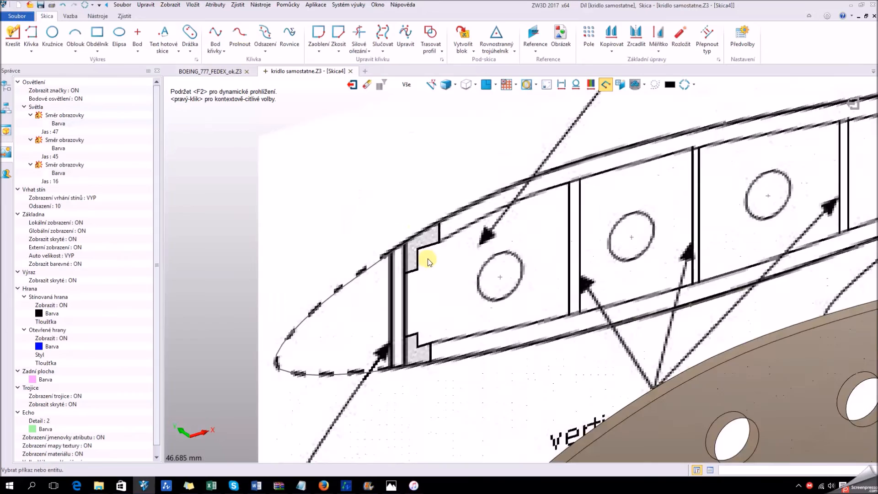
scroll(427, 259, "down", 3)
scroll(584, 368, "up", 3)
scroll(446, 275, "up", 2)
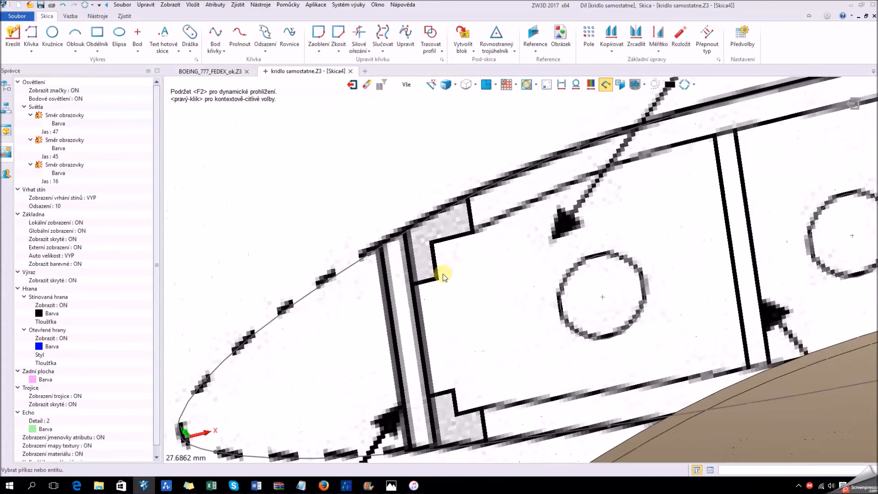
scroll(445, 275, "down", 5)
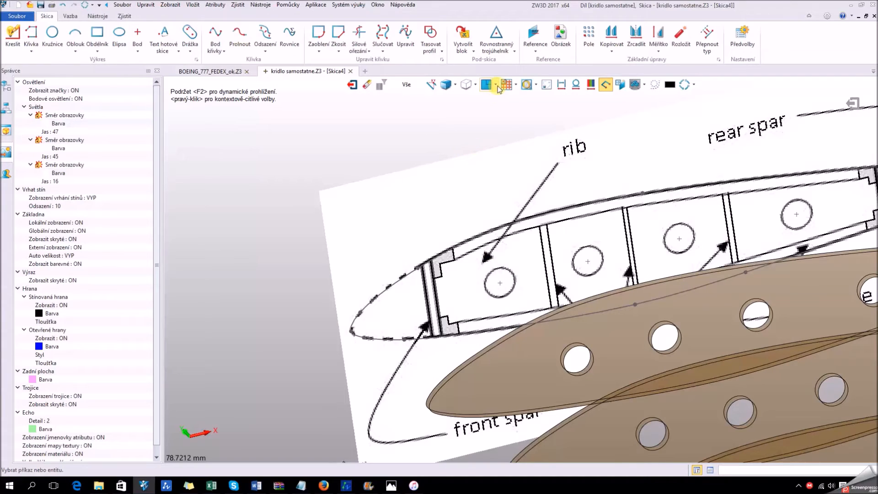
scroll(436, 279, "up", 4)
left_click(31, 35)
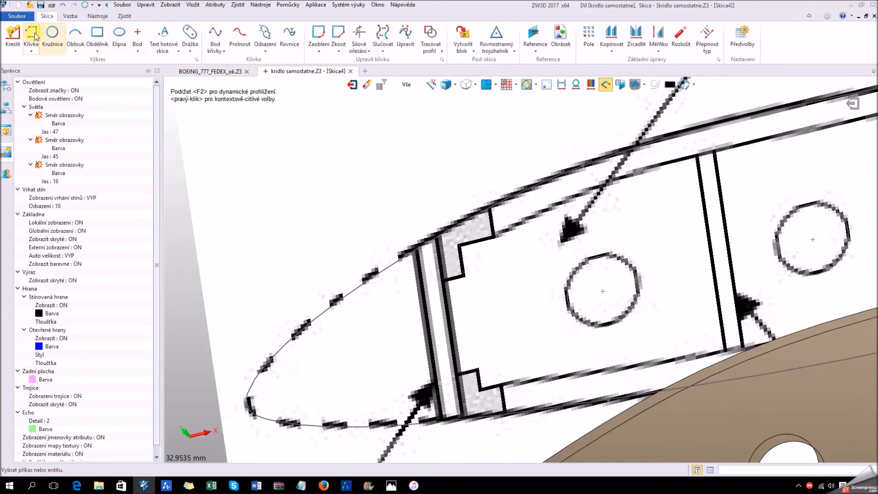
scroll(506, 300, "up", 3)
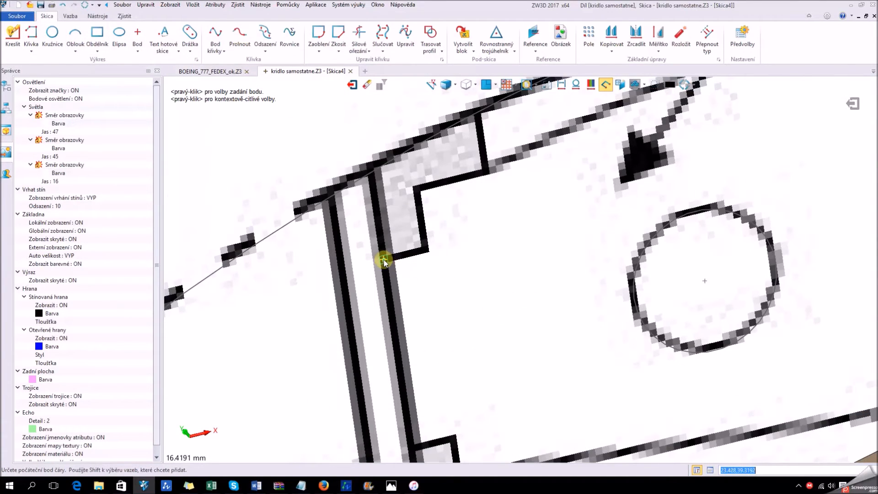
left_click(386, 261)
left_click(428, 250)
left_click(419, 187)
left_click(488, 172)
left_click(479, 112)
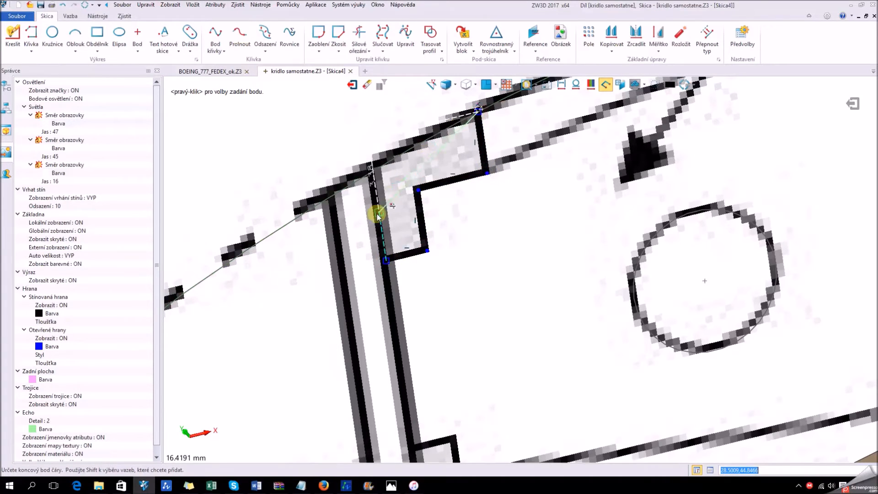
middle_click(400, 186)
Draw the flange's spar-side line from the outline's start point up to the airfoil's upper edge.
middle_click(384, 243)
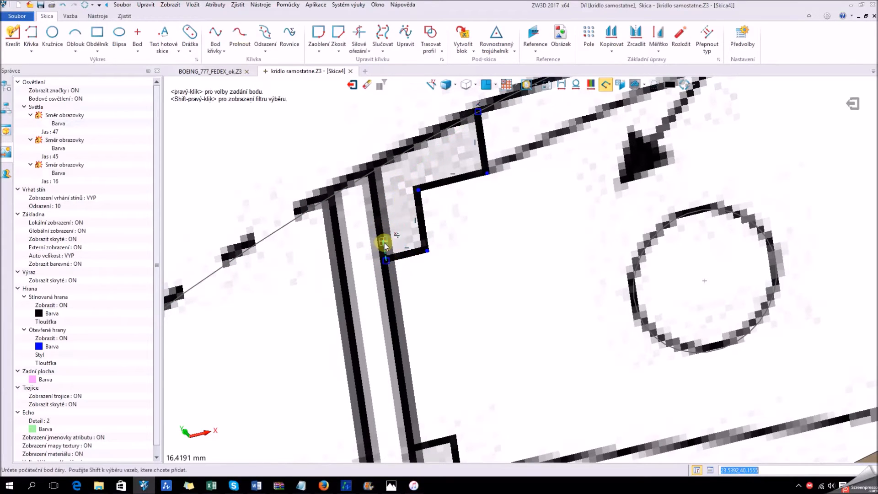
left_click(386, 258)
left_click(373, 173)
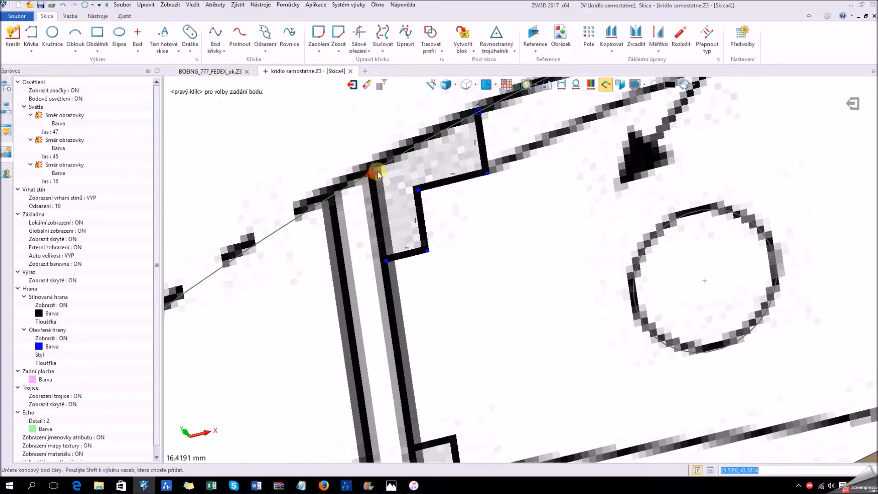
middle_click(379, 173)
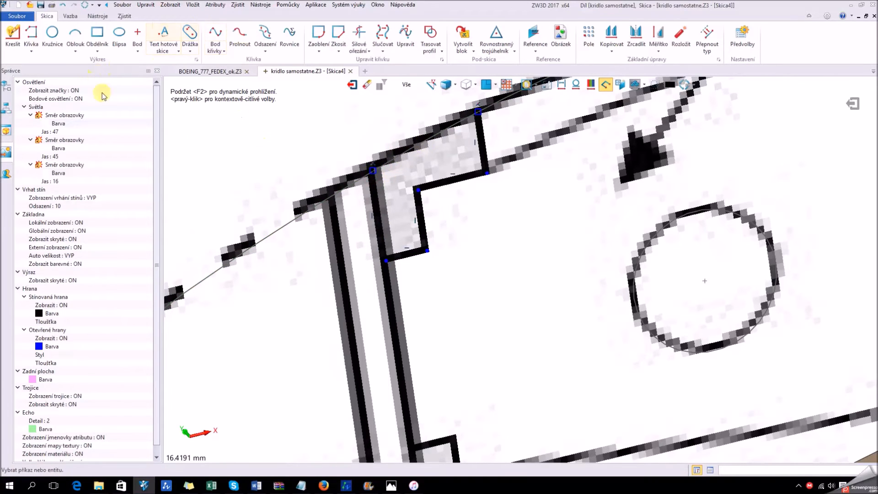
Reference the airfoil's upper curve into the sketch to close the flange profile, and finish the sketch.
left_click(535, 41)
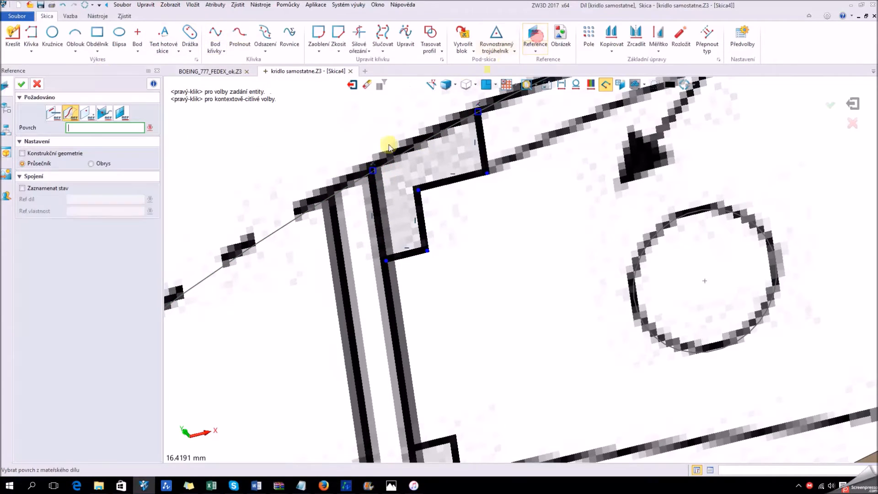
left_click(54, 114)
left_click(415, 147)
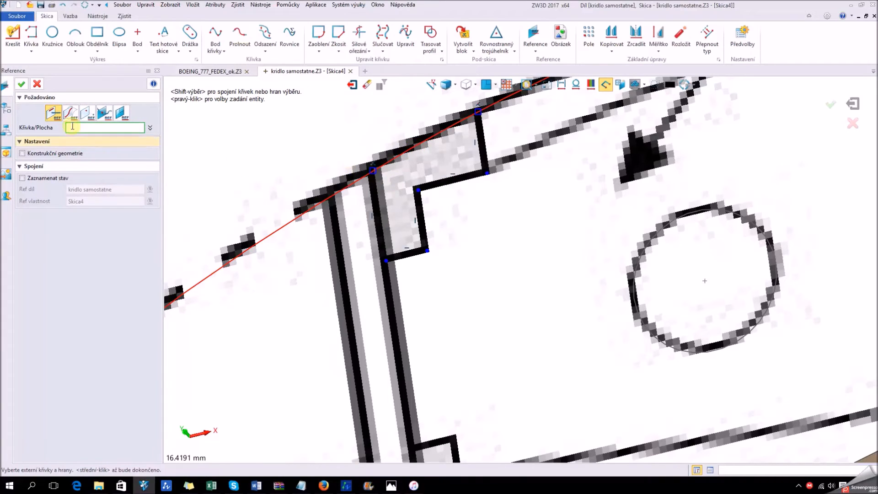
left_click(21, 83)
right_click(399, 154)
left_click(403, 177)
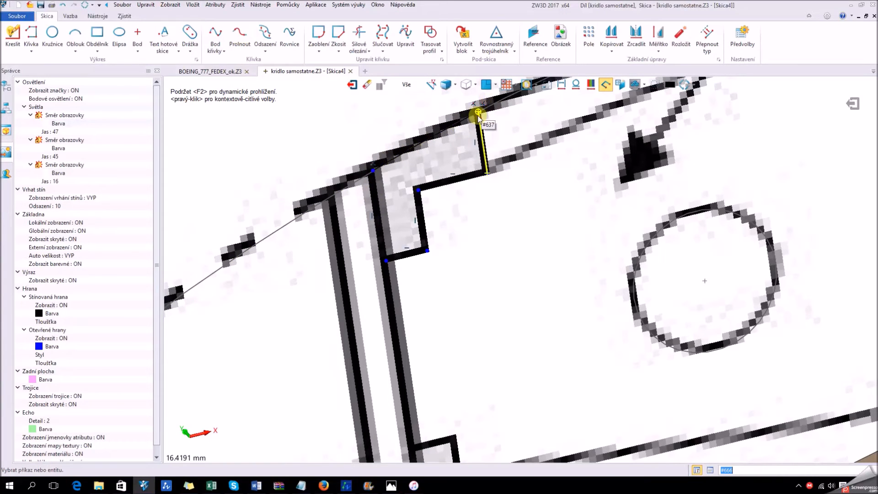
right_click_drag(493, 108, 447, 173)
scroll(454, 188, "down", 3)
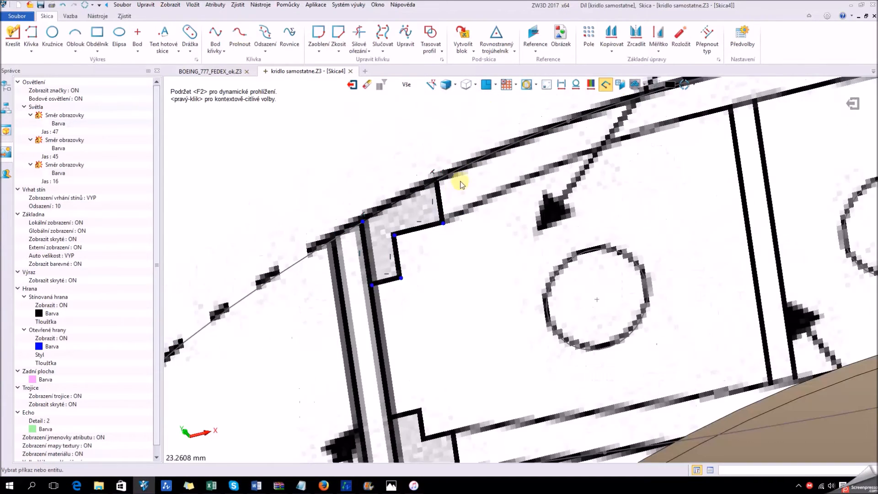
left_click(837, 110)
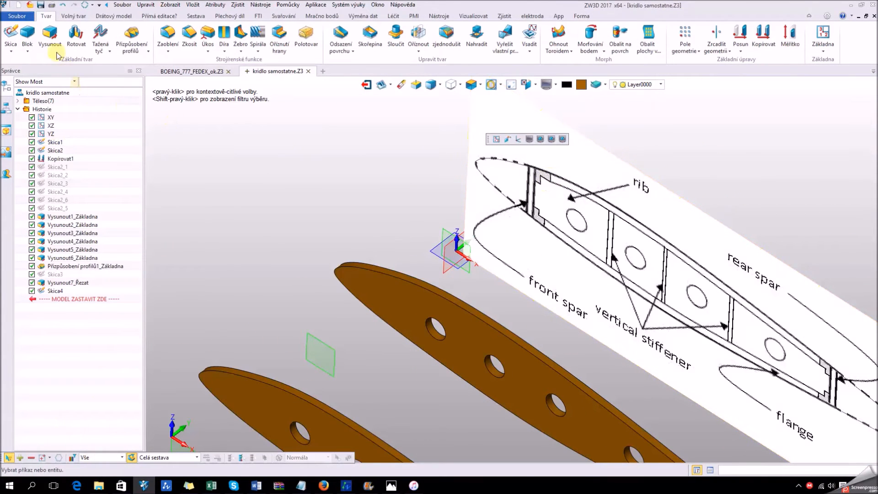
left_click(49, 34)
scroll(551, 188, "down", 2)
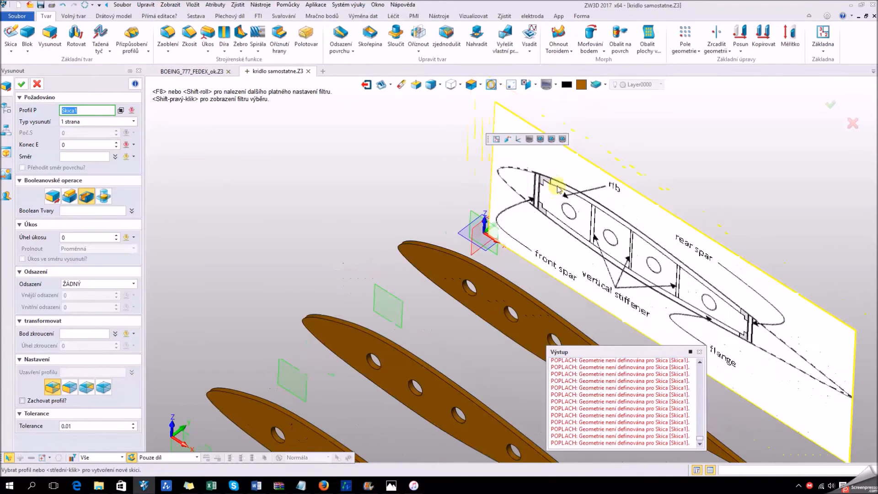
key("Escape")
Hide the reference image sketch Skica1 so the flange profile can be picked.
right_click(587, 176)
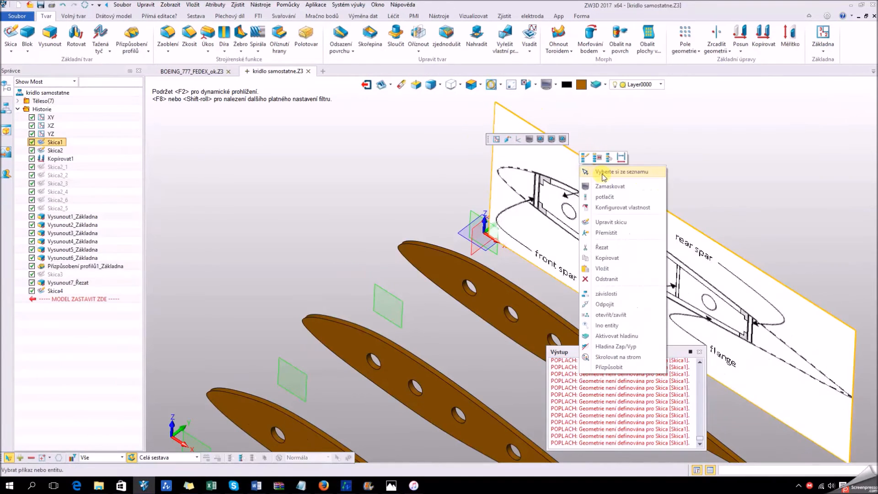
left_click(603, 188)
scroll(565, 182, "up", 3)
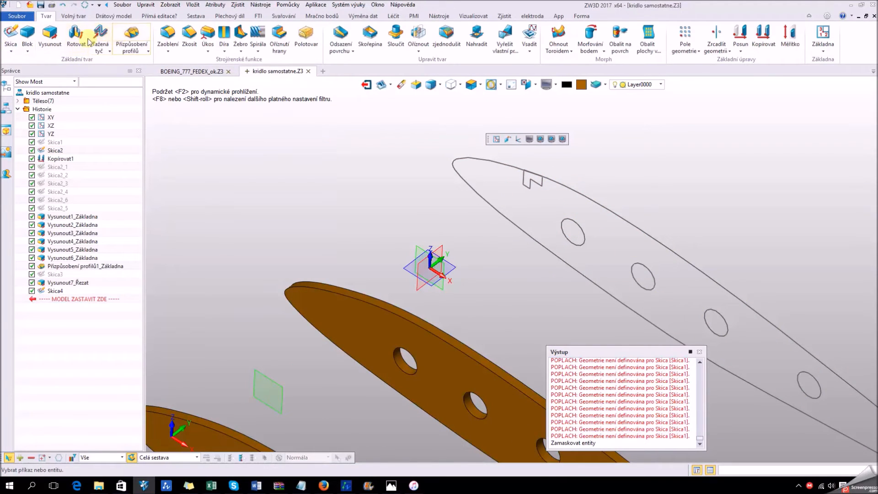
Start an extrusion of the flange profile Skica4 with the two-sided type (2 strany).
left_click(55, 37)
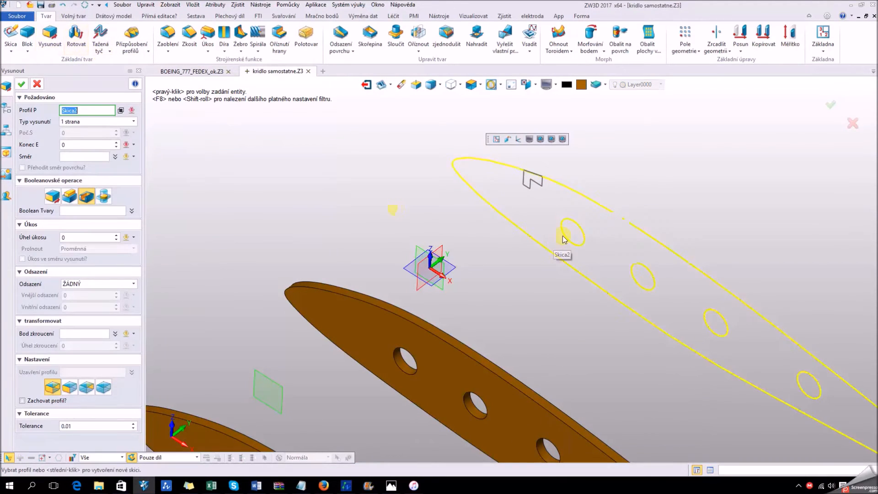
left_click(529, 187)
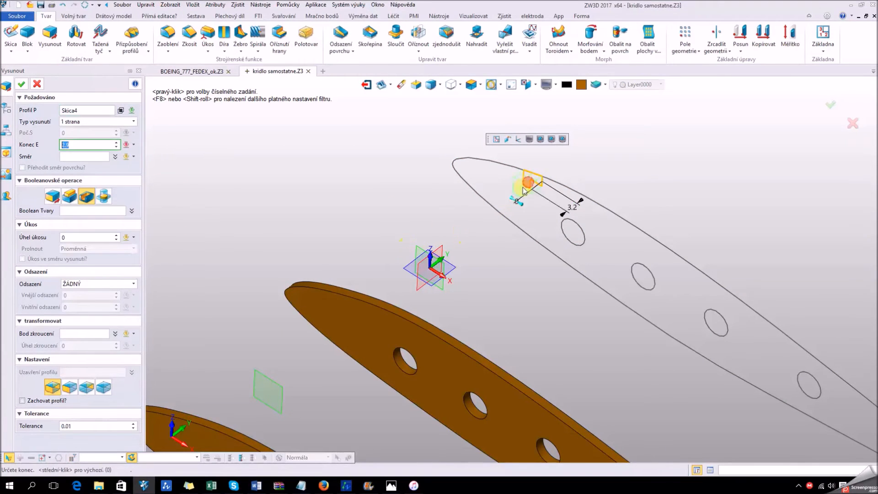
scroll(416, 227, "down", 1)
scroll(416, 227, "down", 1)
left_click(94, 124)
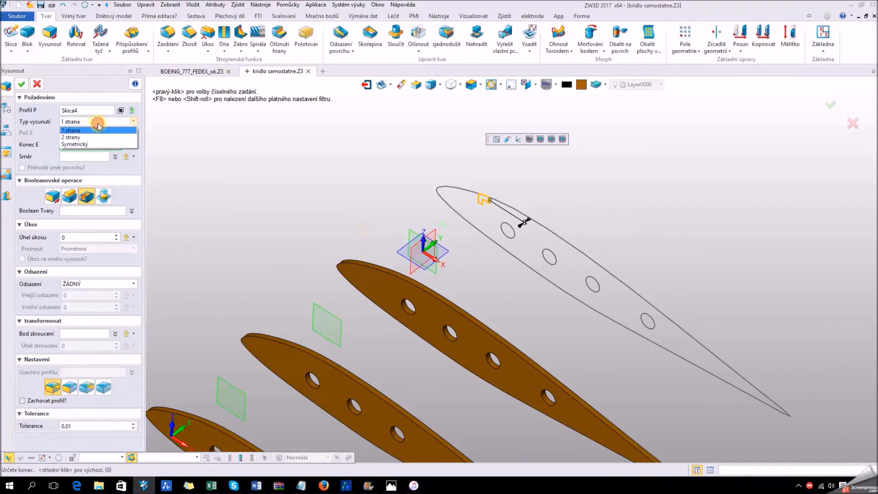
left_click(92, 138)
scroll(327, 240, "up", 3)
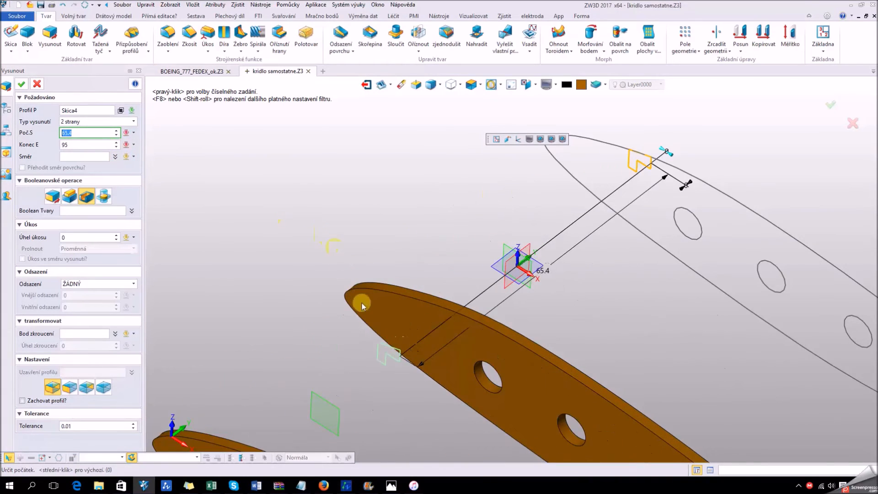
Limit the flange extrusion to surfaces (K povrchu), starting at the first rib and ending at the second, and create it.
left_click(455, 221)
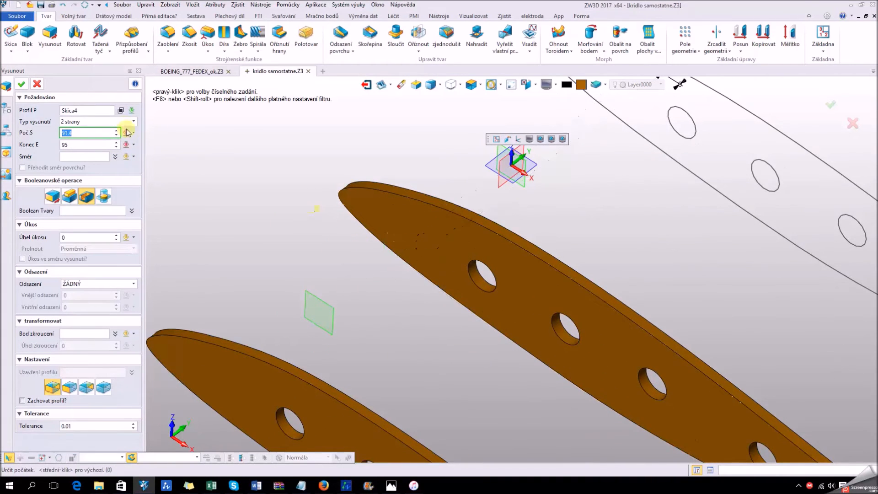
left_click(134, 133)
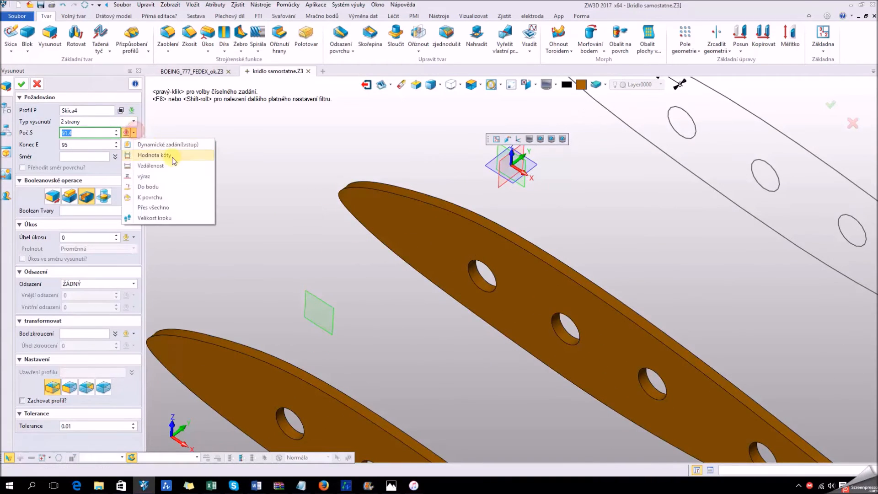
left_click(164, 195)
left_click(400, 225)
right_click_drag(324, 252, 269, 276)
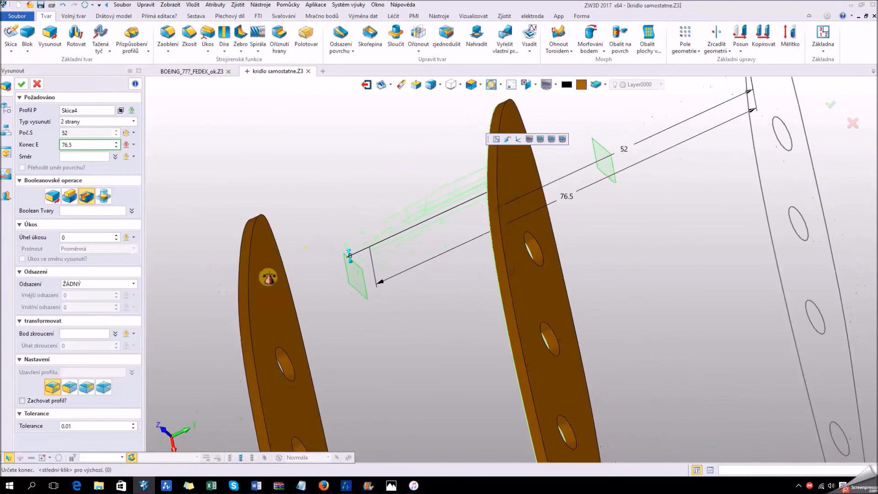
left_click(133, 144)
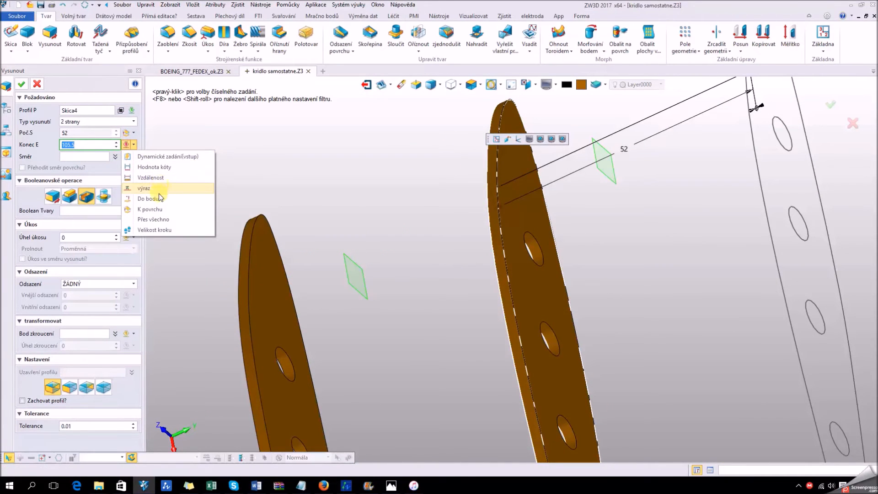
left_click(159, 209)
left_click(274, 274)
left_click(26, 87)
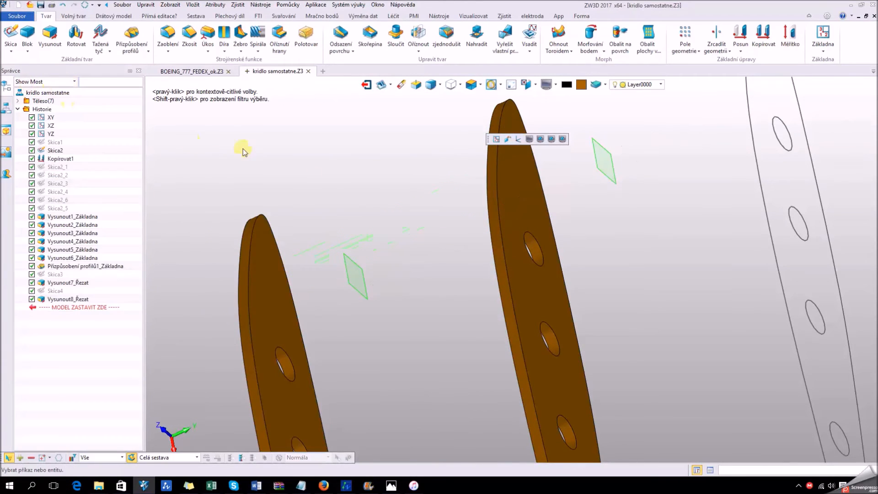
Redefine the flange extrusion from a cut to a separate base body.
scroll(356, 197, "down", 3)
right_click_drag(354, 215, 388, 223)
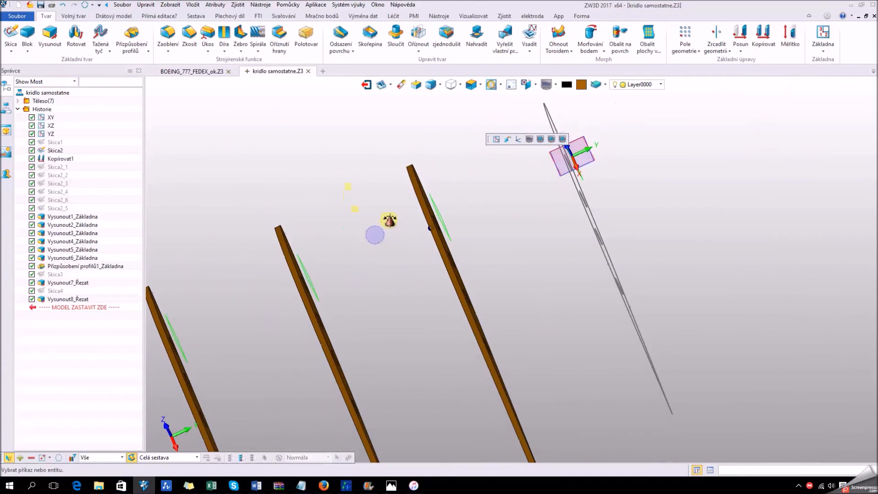
right_click(75, 299)
left_click(92, 303)
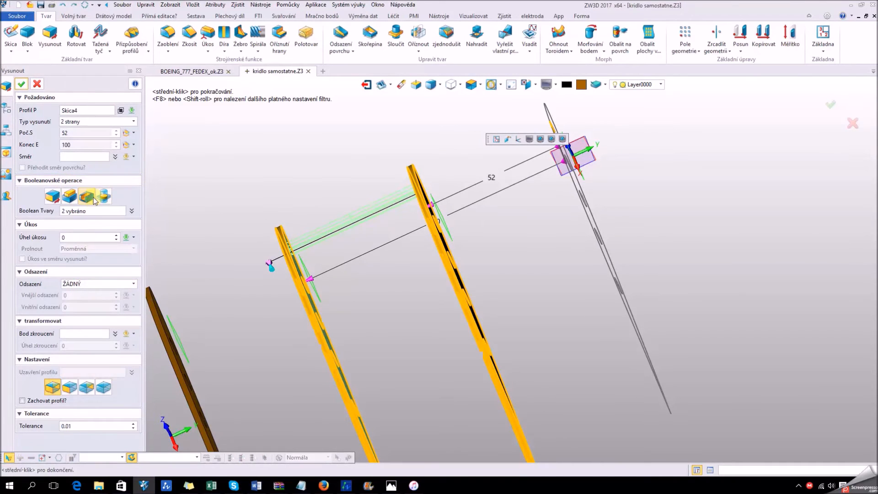
left_click(58, 197)
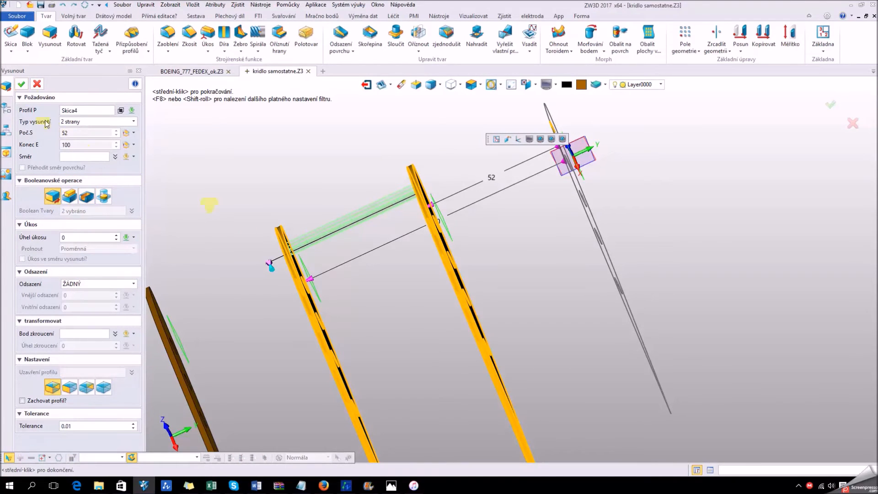
left_click(21, 84)
Set the selection filter to shapes (Tvar).
right_click_drag(274, 206, 418, 247)
scroll(457, 266, "up", 3)
right_click_drag(568, 278, 747, 324)
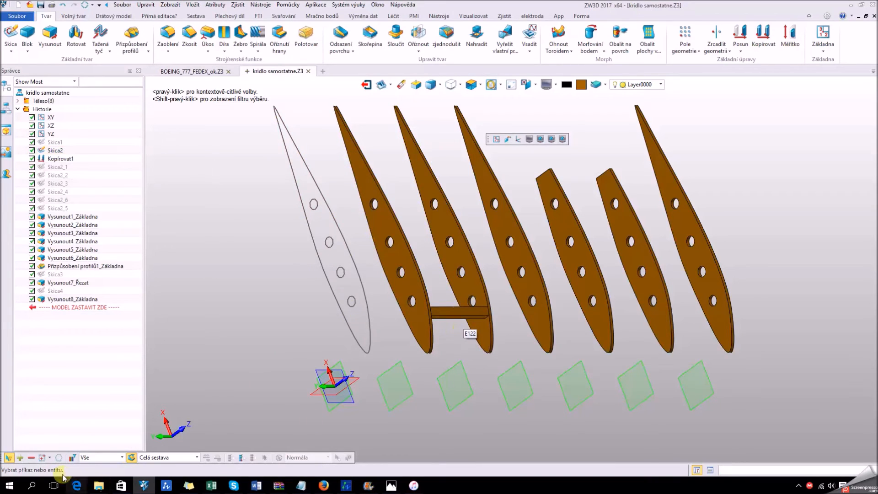
left_click(99, 457)
left_click(110, 364)
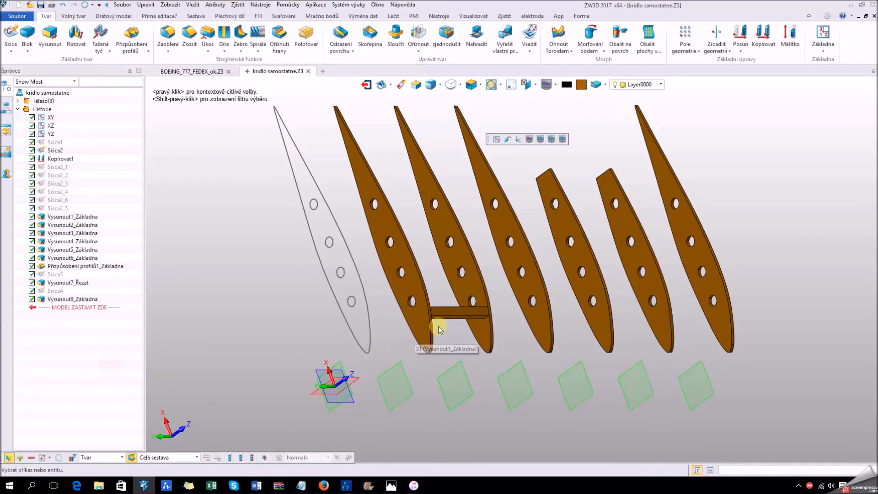
Copy the flange six times along direction 0,-1,0 with a distance of 50 and an orientation angle of 0.
left_click(456, 318)
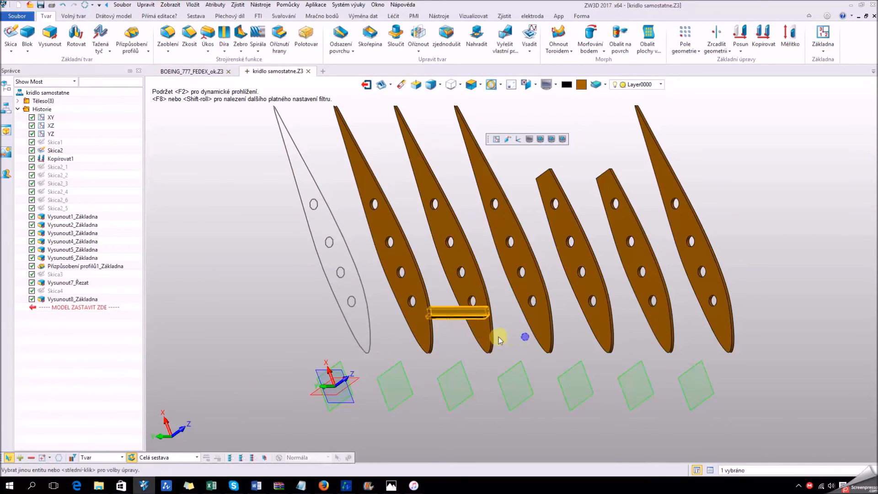
left_click(755, 38)
middle_click_drag(603, 234, 572, 235)
scroll(343, 304, "up", 5)
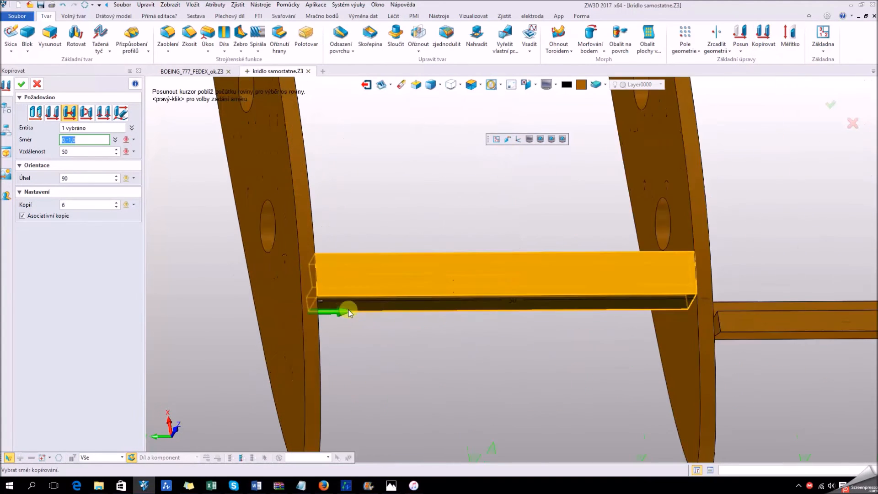
left_click(345, 295)
scroll(345, 296, "down", 5)
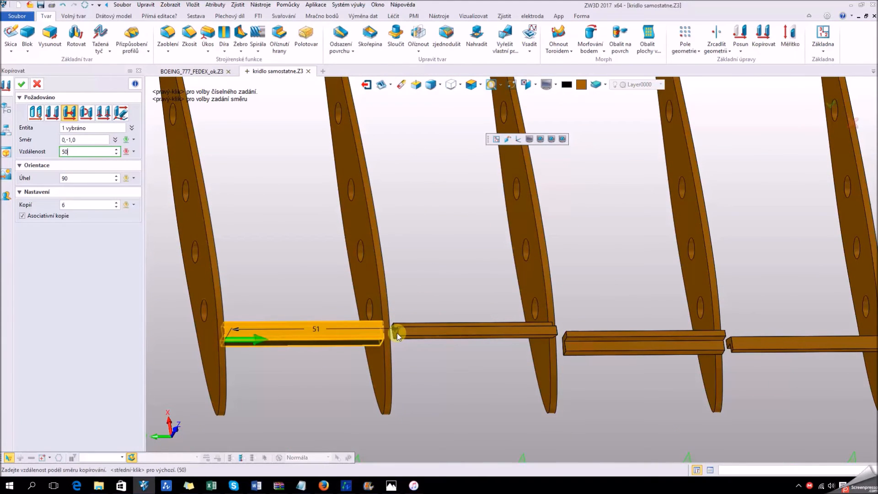
middle_click(397, 332)
middle_click_drag(383, 337, 416, 339)
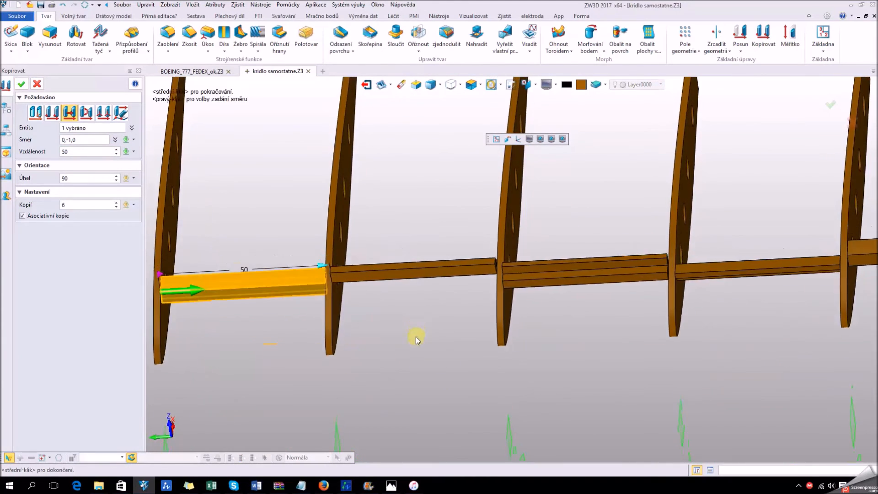
left_click(91, 179)
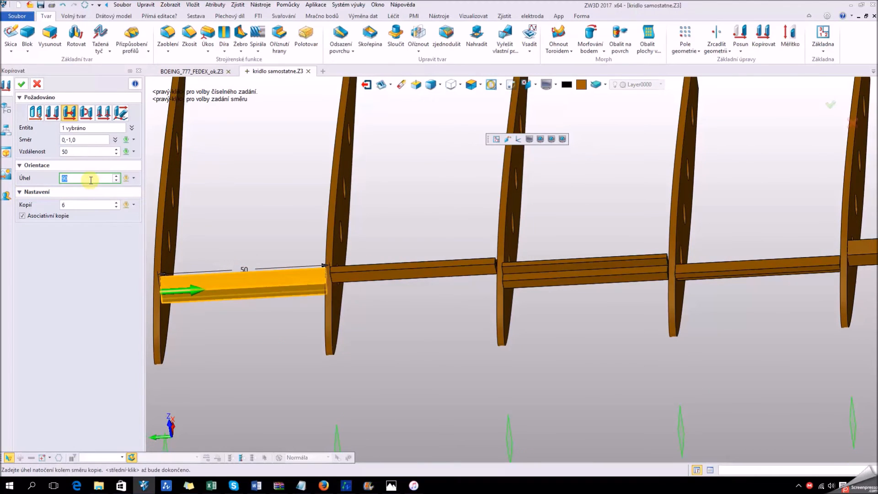
key("Return")
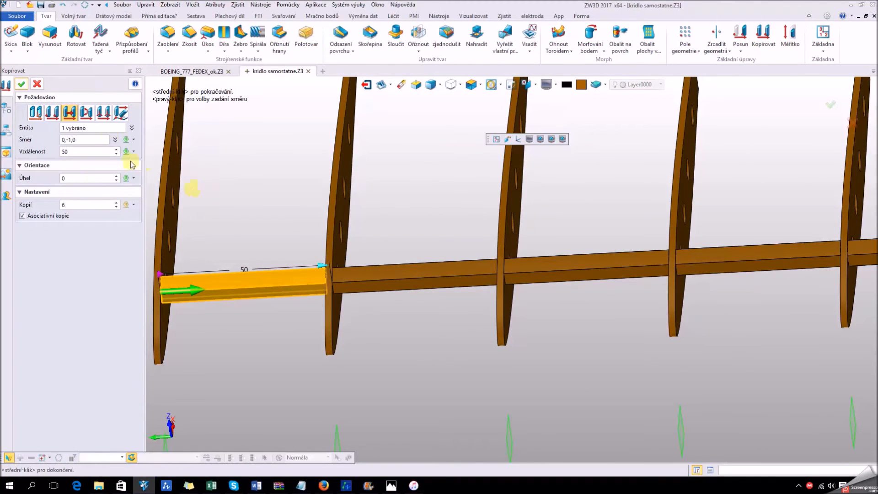
left_click(20, 86)
Delete the two surplus flange copies that extend beyond the last rib.
scroll(368, 304, "down", 5)
right_click_drag(394, 313, 466, 291)
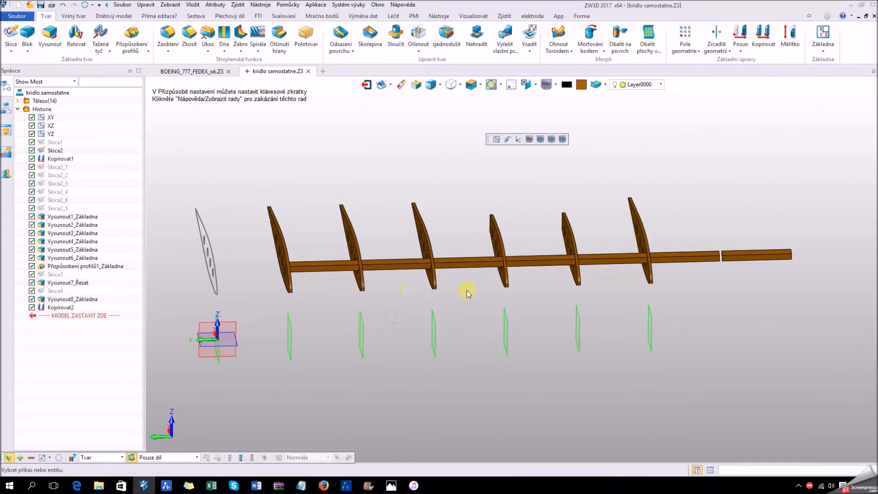
scroll(777, 261, "up", 3)
left_click(739, 242)
key("Delete")
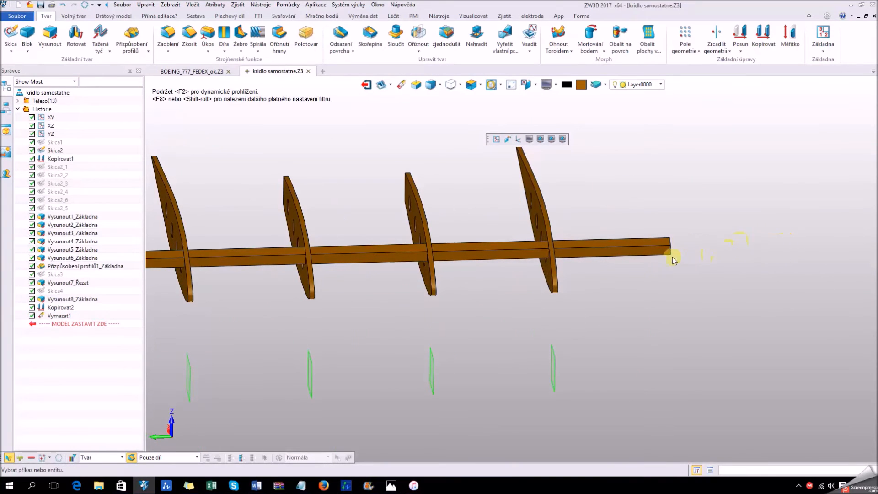
left_click(647, 251)
key("Delete")
Examine the row of flange segments between the ribs from several angles.
scroll(674, 310, "down", 5)
right_click_drag(643, 321, 551, 292)
scroll(472, 339, "up", 4)
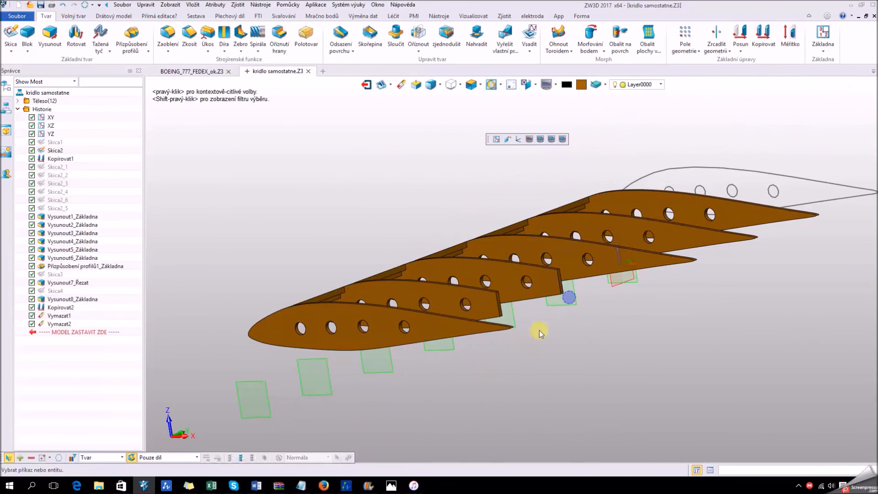
scroll(542, 364, "up", 3)
right_click_drag(542, 364, 544, 289)
scroll(540, 218, "up", 4)
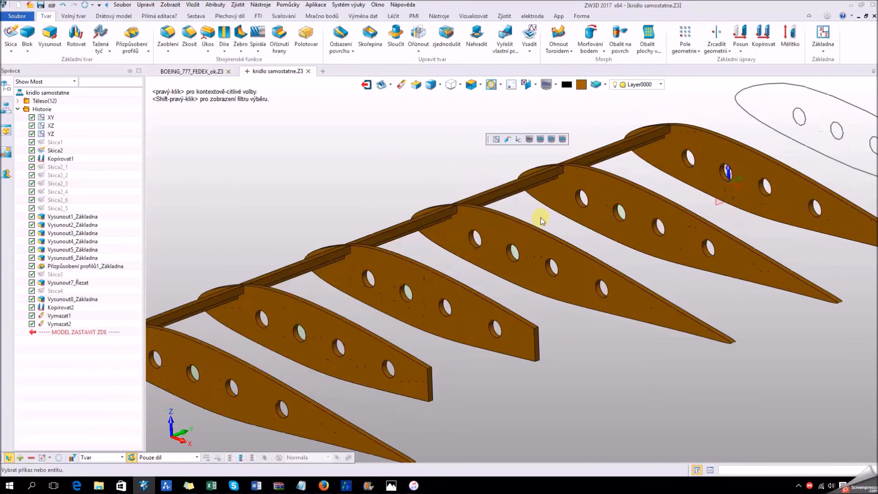
scroll(523, 292, "down", 3)
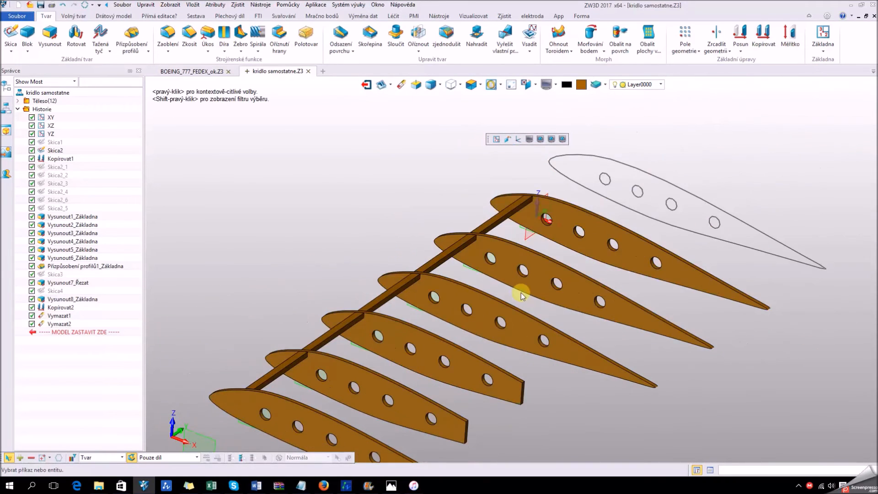
right_click_drag(509, 259, 588, 255)
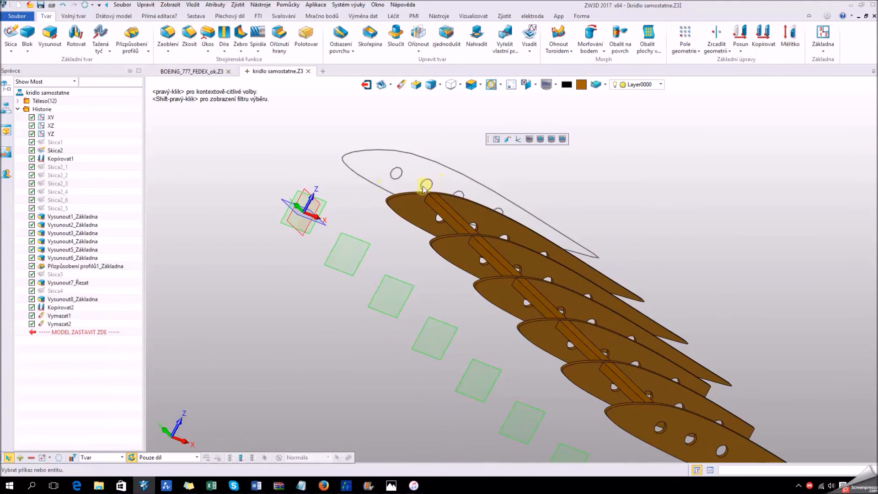
right_click_drag(408, 169, 413, 189)
scroll(556, 266, "down", 4)
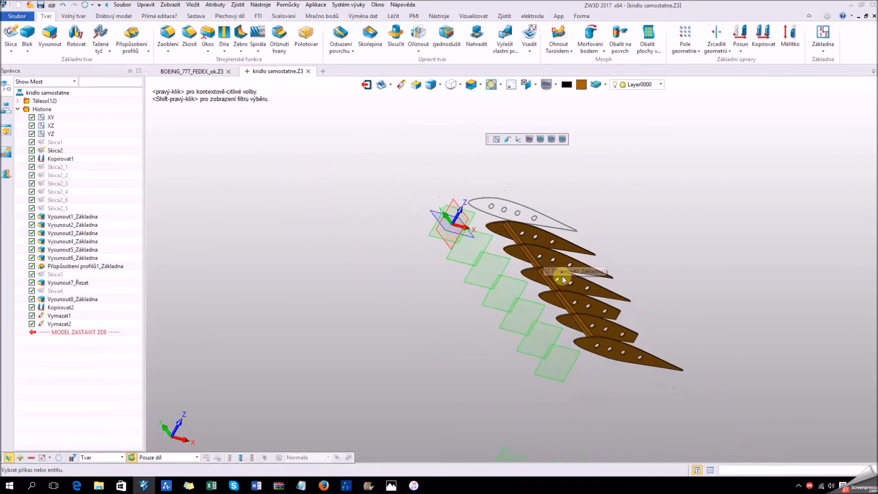
right_click_drag(622, 318, 457, 353)
scroll(562, 323, "up", 4)
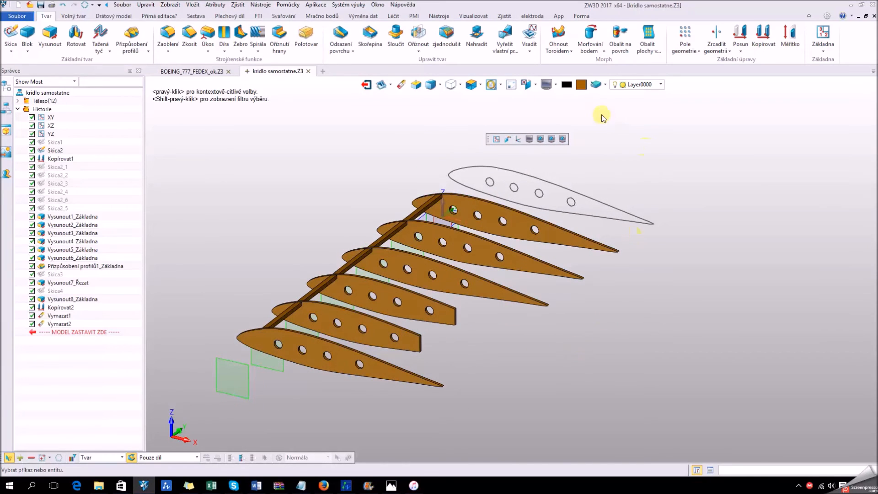
Unmask all hidden entities so the wing body and the reference image are shown.
left_click(556, 85)
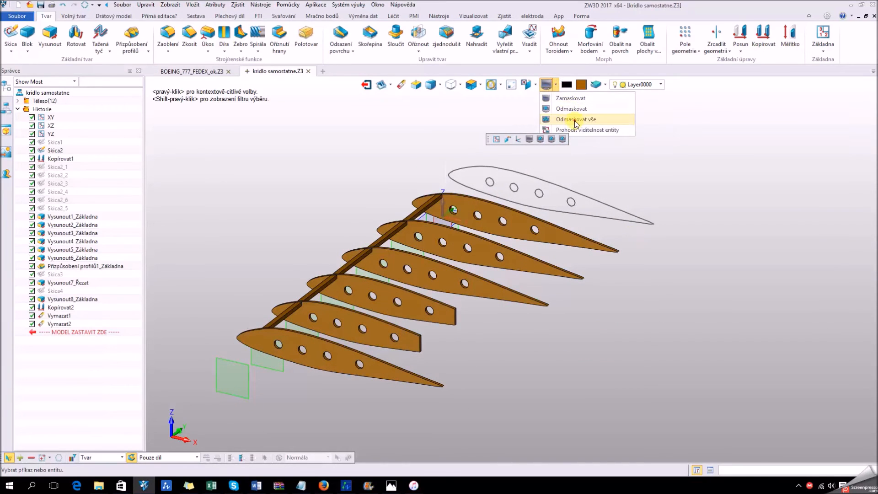
left_click(575, 120)
right_click_drag(601, 307, 605, 330)
right_click_drag(549, 356, 495, 322)
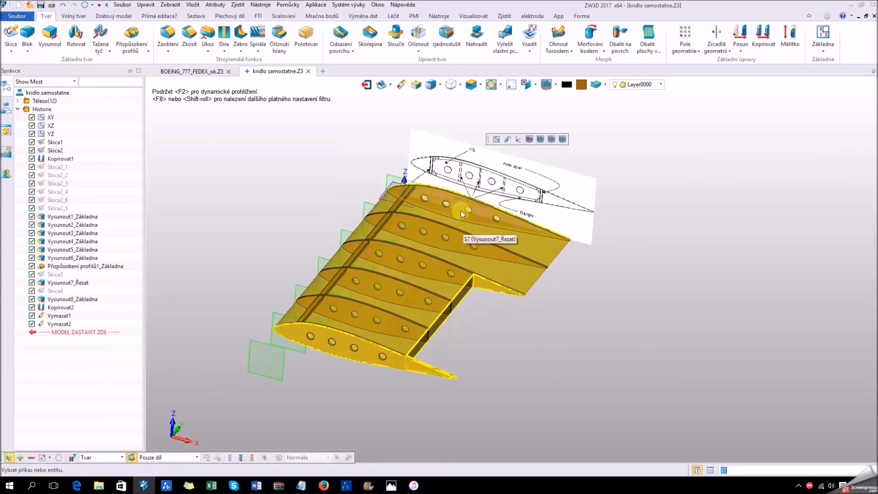
Delete the flange copy feature Kopírovat2 together with its two erase features from the history.
scroll(411, 228, "up", 3)
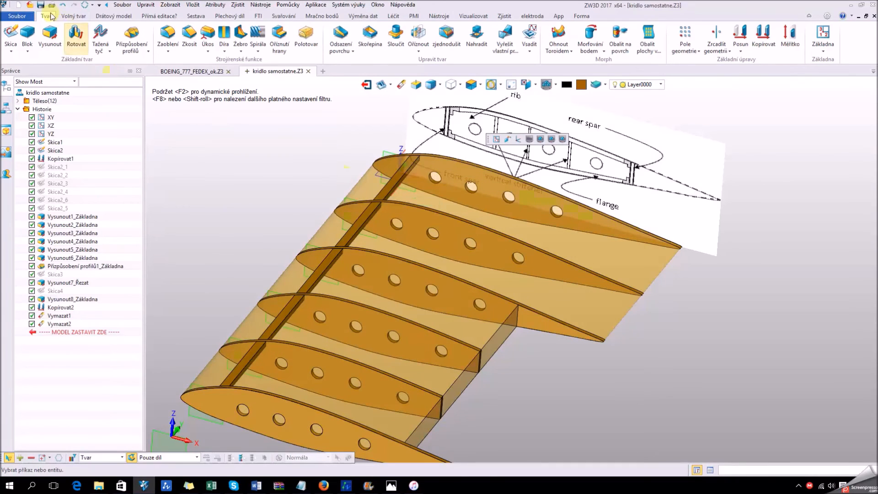
left_click(59, 308)
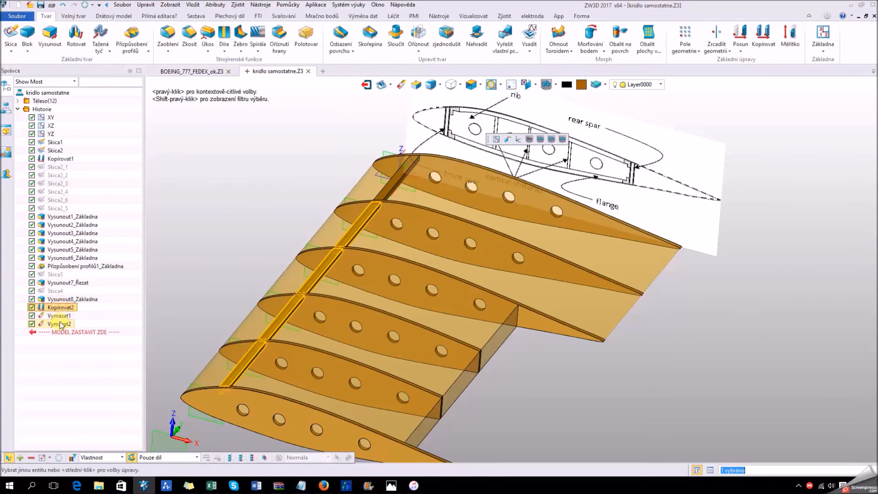
key("Delete")
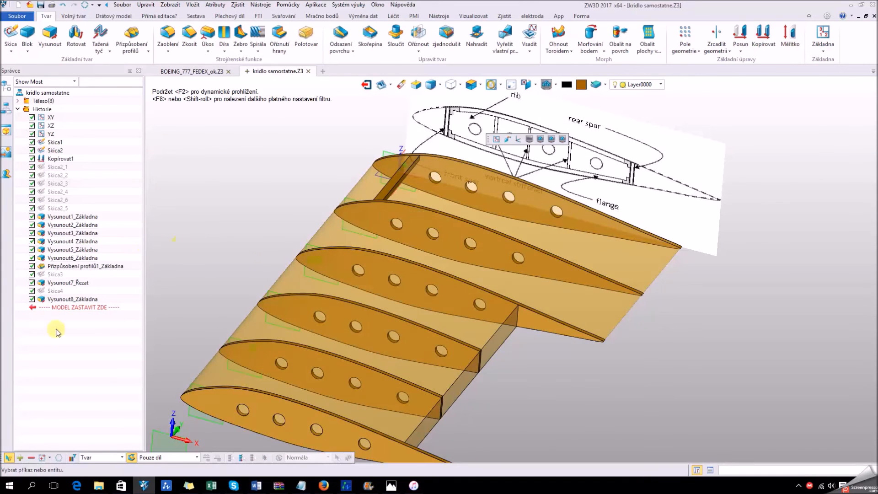
Redefine the flange extrusion Vysunout8_Základna and choose a surface limit (K povrchu) for its end.
left_click(69, 300)
right_click(69, 300)
left_click(88, 320)
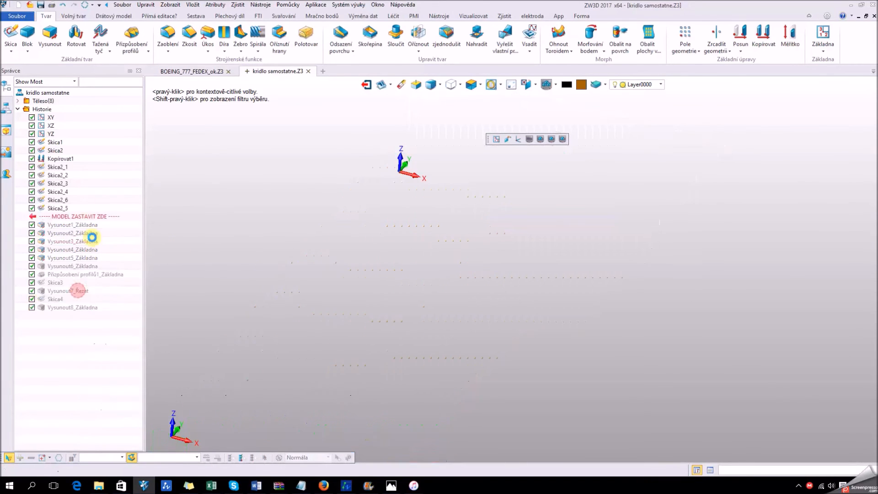
left_click(115, 157)
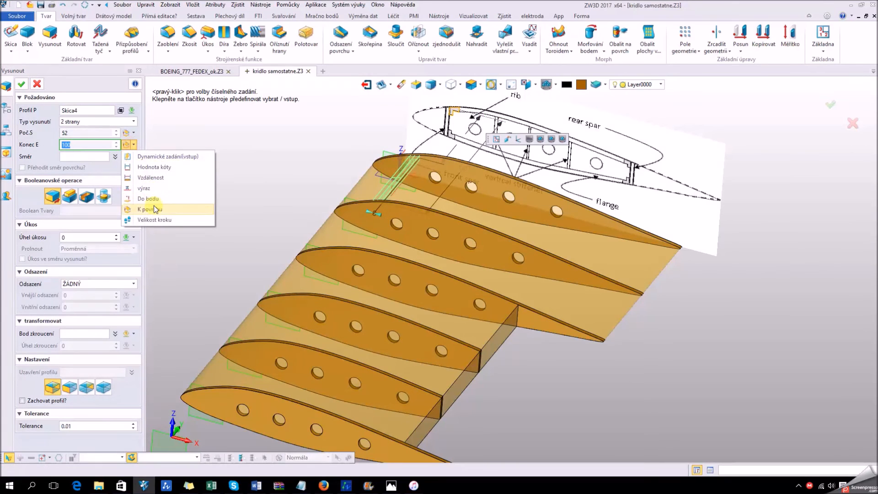
left_click(156, 207)
right_click_drag(240, 286, 169, 335)
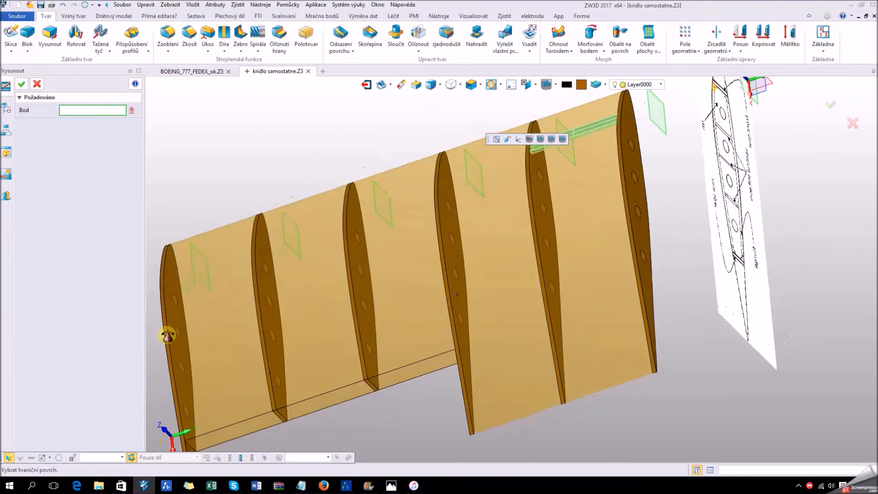
left_click(169, 277)
Switch to wireframe display, pick the last rib's face as the extrusion limit and apply the redefinition.
scroll(167, 275, "up", 5)
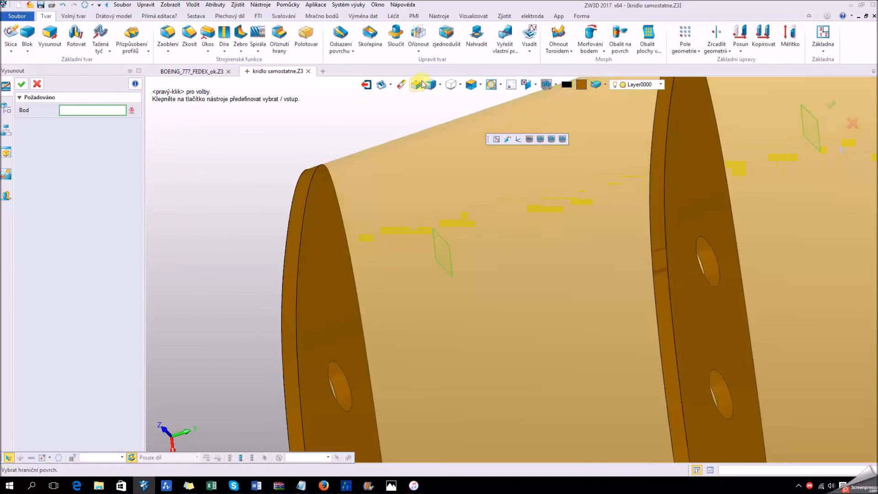
left_click(431, 84)
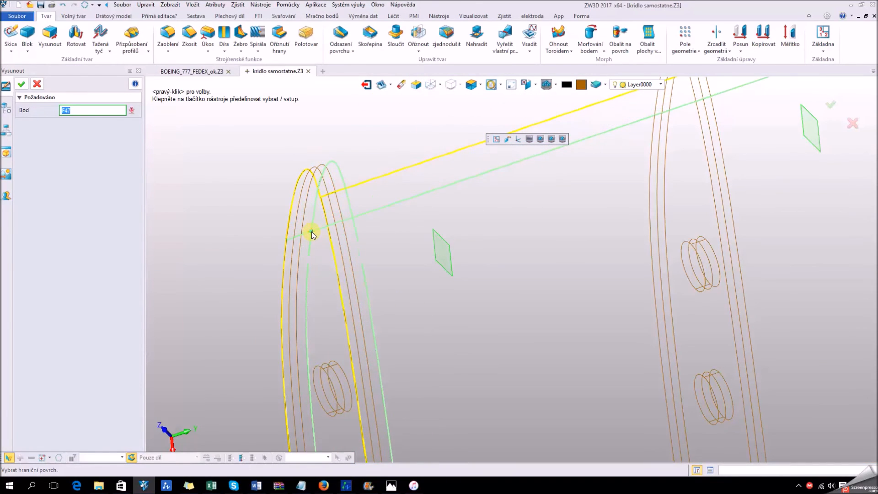
left_click(301, 232)
left_click(302, 232)
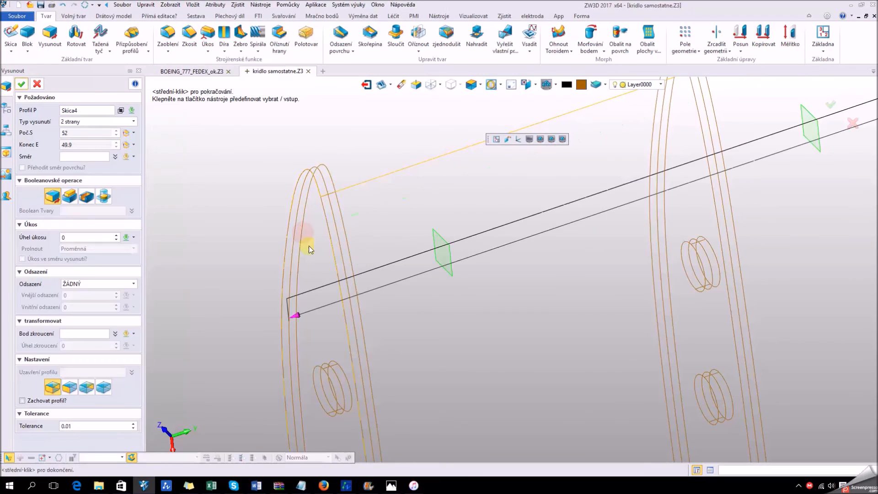
scroll(309, 245, "down", 7)
right_click_drag(310, 260, 333, 249)
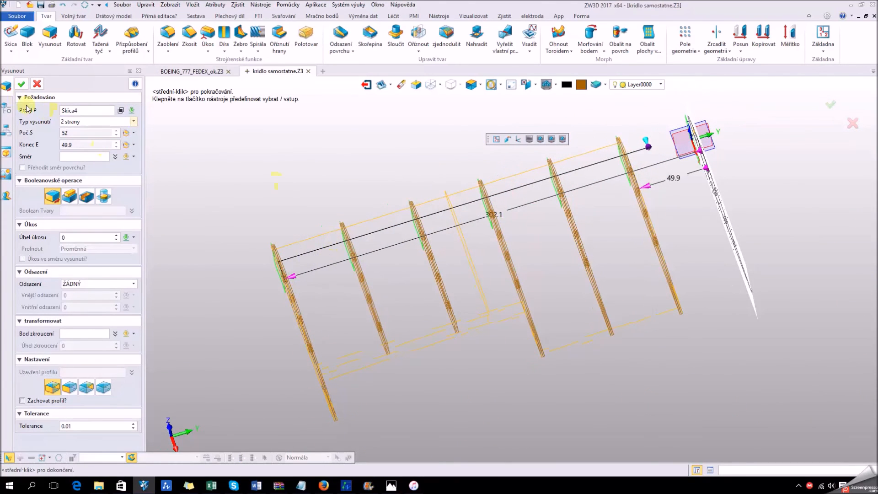
middle_click(274, 179)
right_click_drag(325, 222, 318, 236)
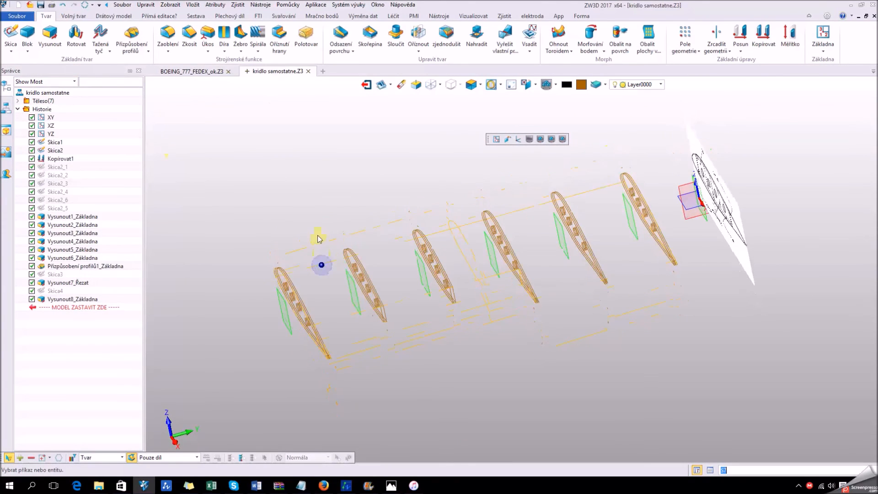
Inspect the wireframe ribs and the area around the last rib for the extruded flange.
right_click(89, 299)
left_click(260, 324)
right_click_drag(295, 365, 339, 377)
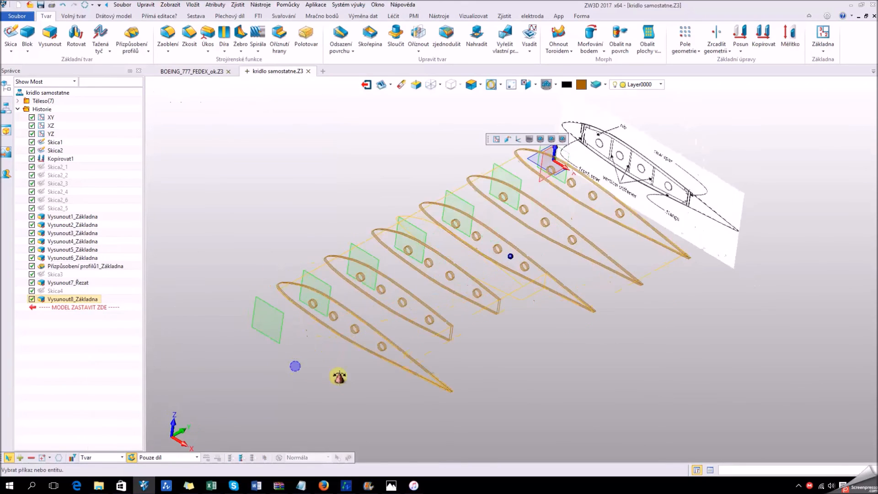
right_click_drag(333, 309, 328, 289)
scroll(329, 288, "up", 4)
right_click(325, 243)
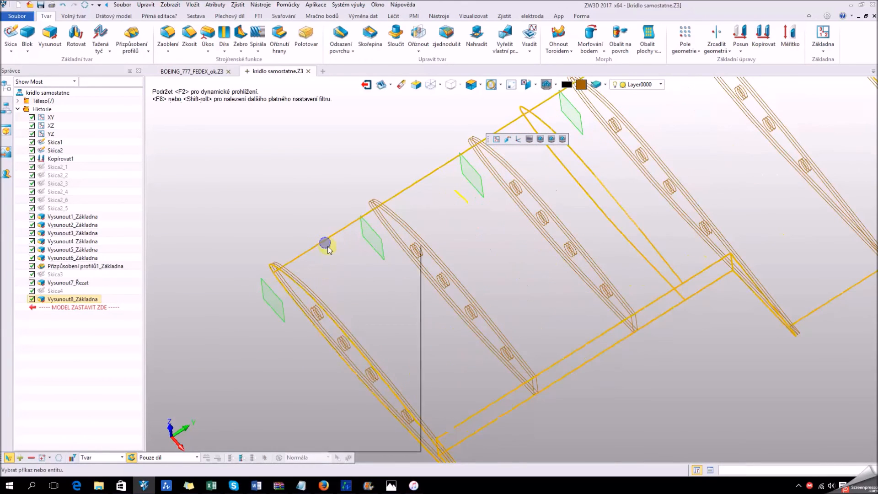
left_click(357, 261)
right_click_drag(327, 265, 283, 276)
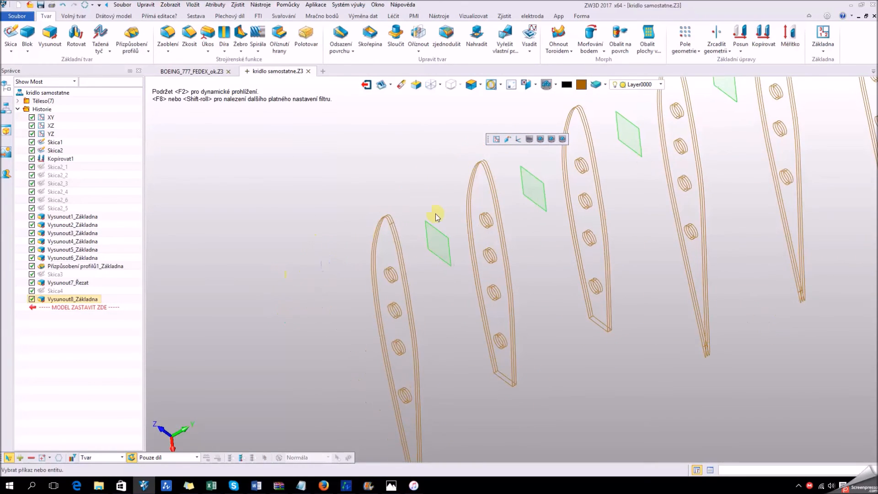
Redefine the flange extrusion again, ending it at the last rib's surface (K povrchu) so it spans all ribs.
scroll(437, 217, "up", 2)
right_click(87, 299)
left_click(86, 296)
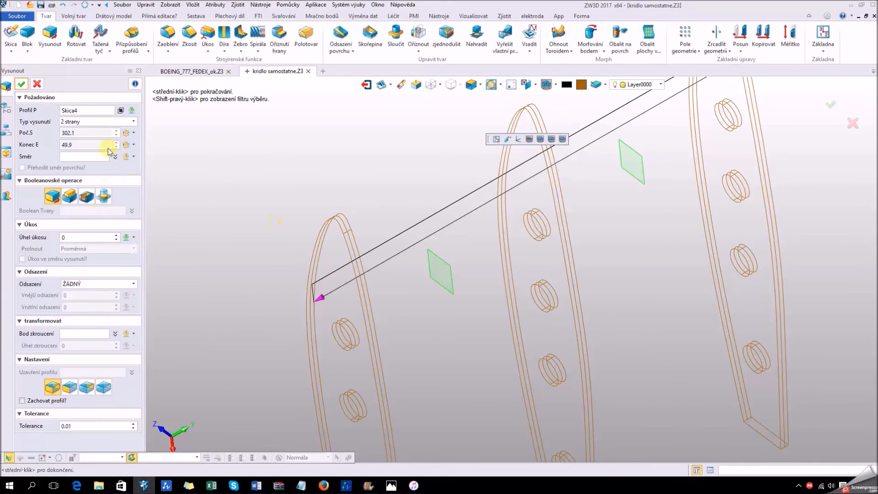
left_click(127, 145)
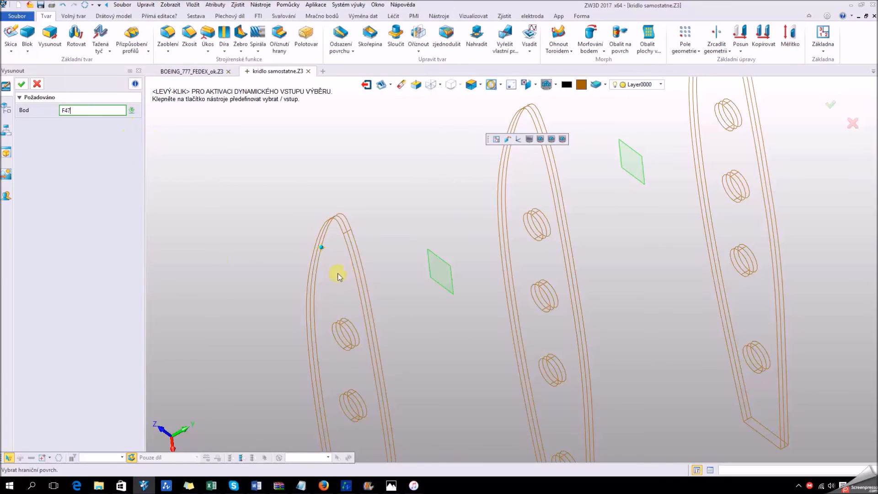
left_click(39, 84)
left_click(133, 144)
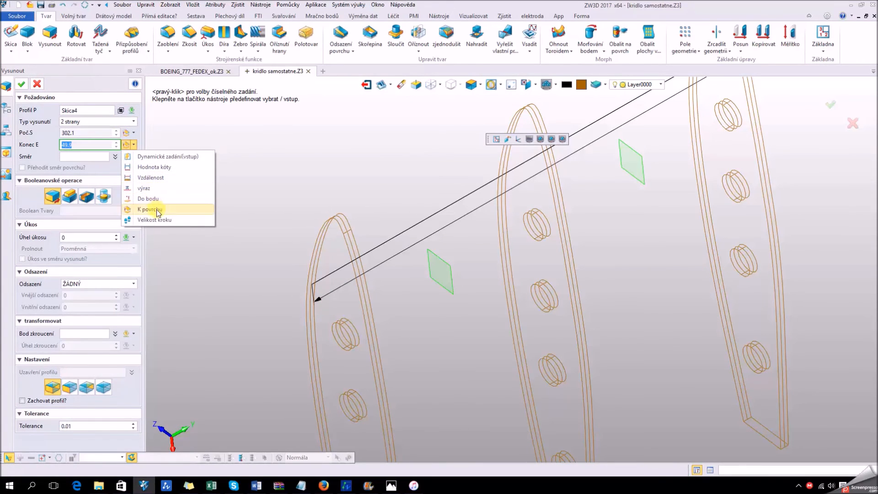
left_click(154, 198)
left_click(340, 265)
scroll(210, 198, "down", 2)
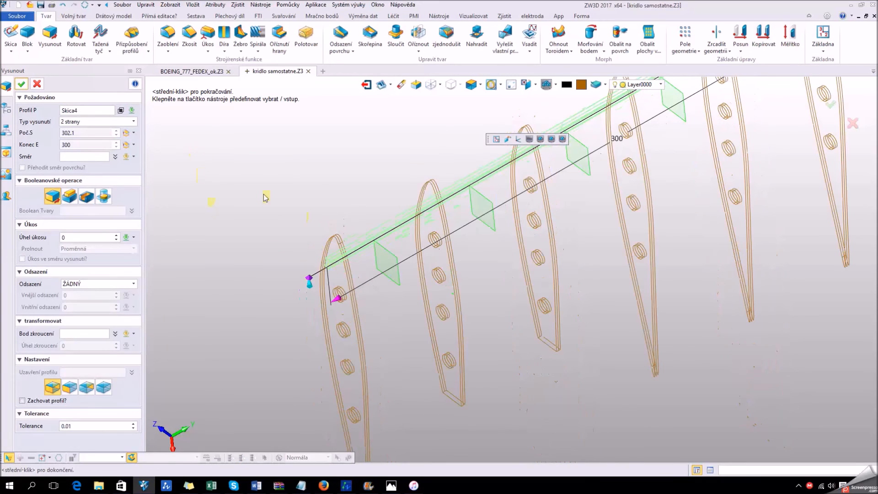
left_click(21, 84)
scroll(339, 258, "down", 2)
middle_click_drag(361, 267, 427, 276)
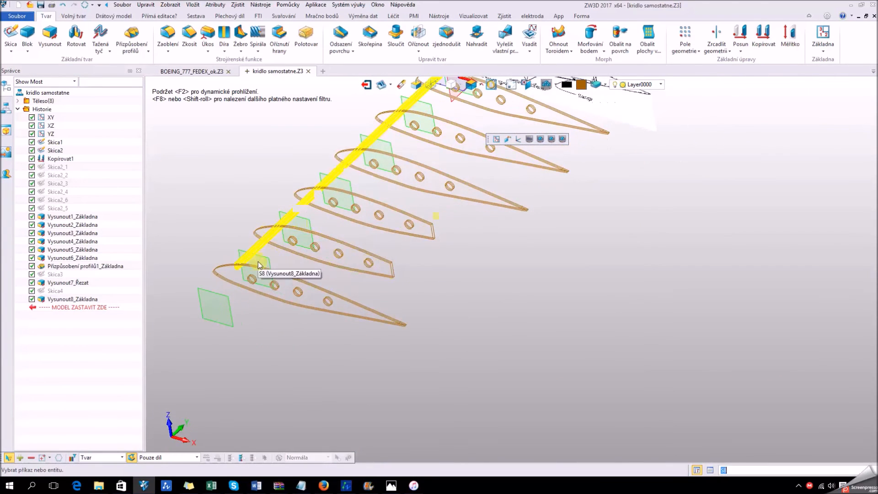
Switch the wing model from wireframe back to shaded display with edges.
middle_click_drag(257, 260, 361, 325)
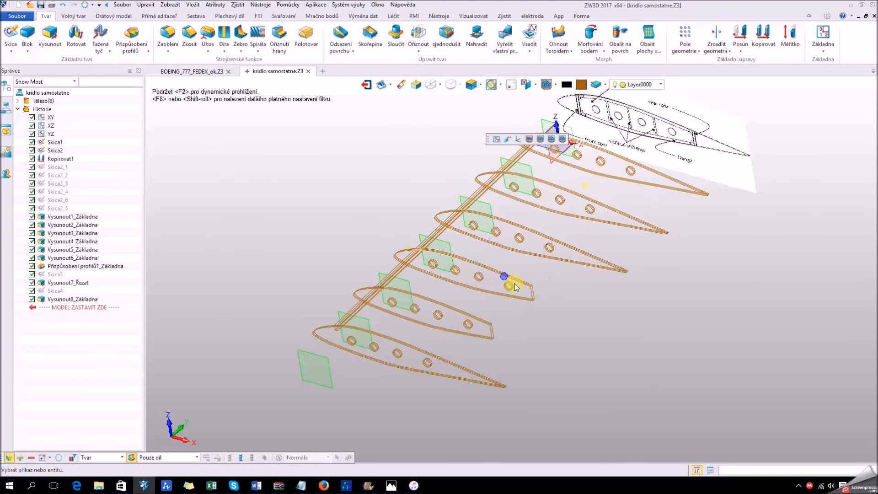
right_click_drag(546, 296, 644, 120)
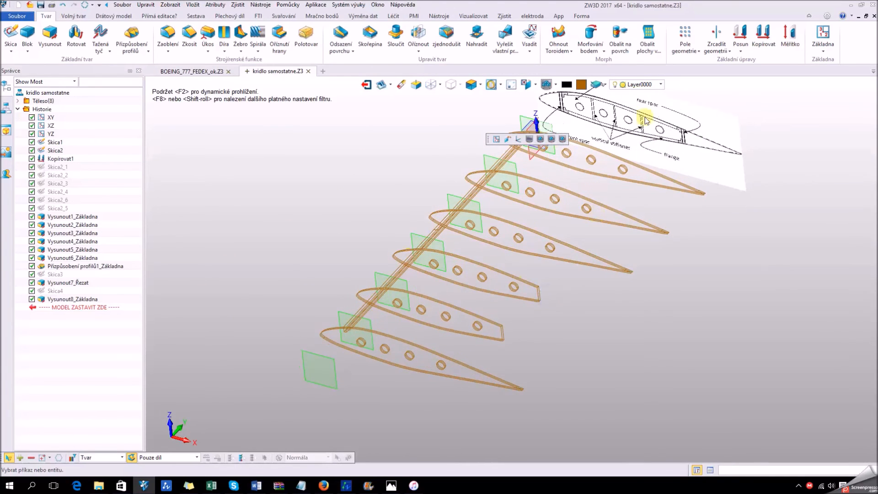
left_click(432, 85)
mouse_move(392, 230)
right_mouse_down()
mouse_move(349, 251)
mouse_move(317, 246)
right_mouse_up()
scroll(317, 246, "up", 3)
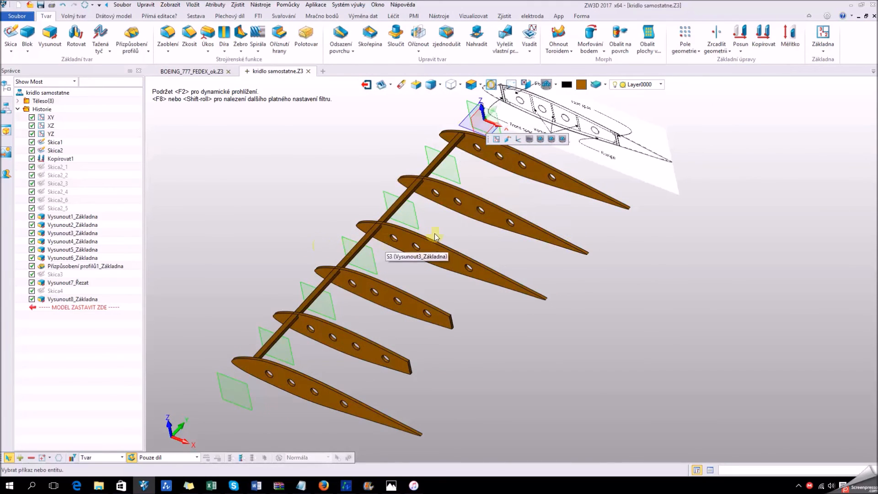
Reopen the flange sketch Skica4 for editing from the model history.
scroll(415, 210, "up", 3)
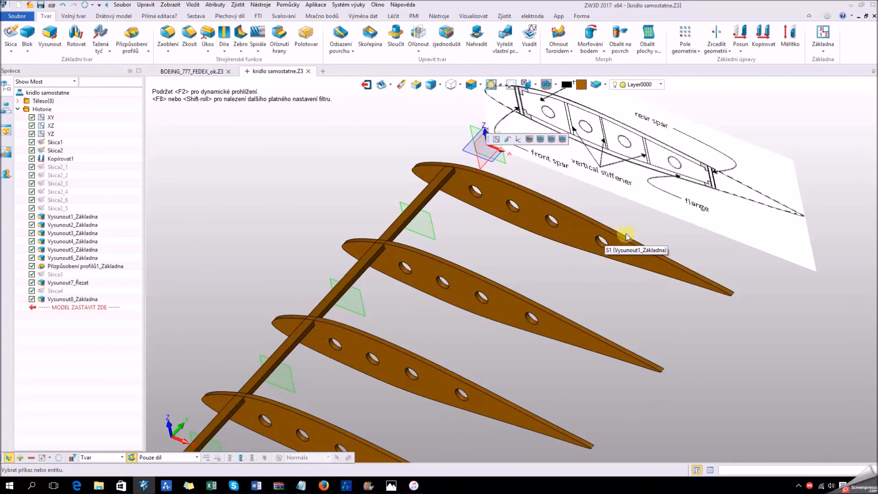
right_click_drag(594, 240, 547, 260)
middle_click_drag(621, 240, 705, 229)
scroll(631, 197, "up", 5)
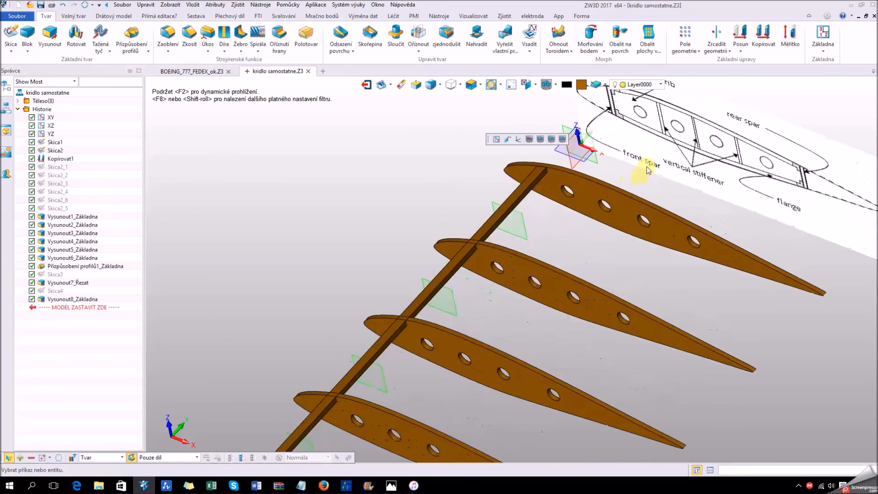
left_click(53, 274)
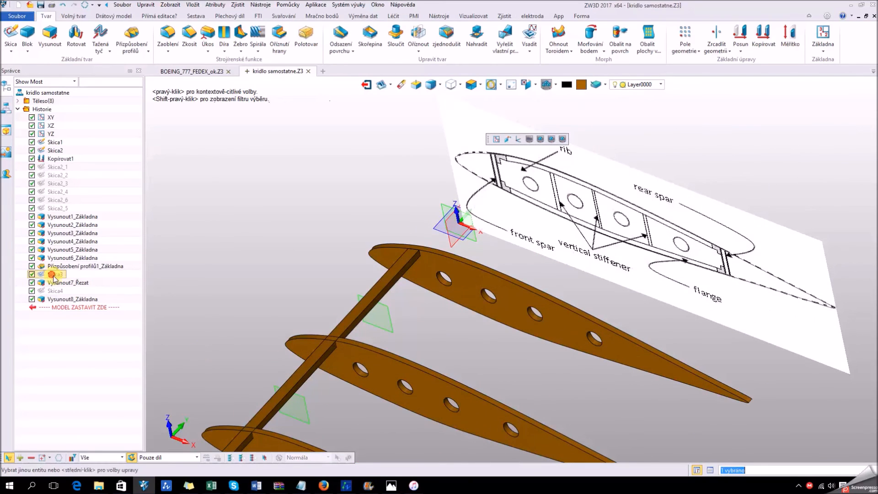
double_click(56, 291)
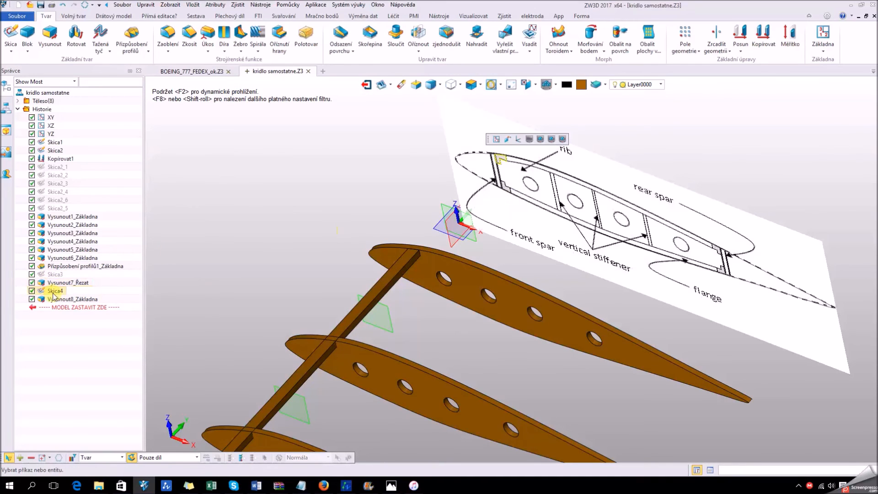
right_click(55, 296)
left_click(59, 285)
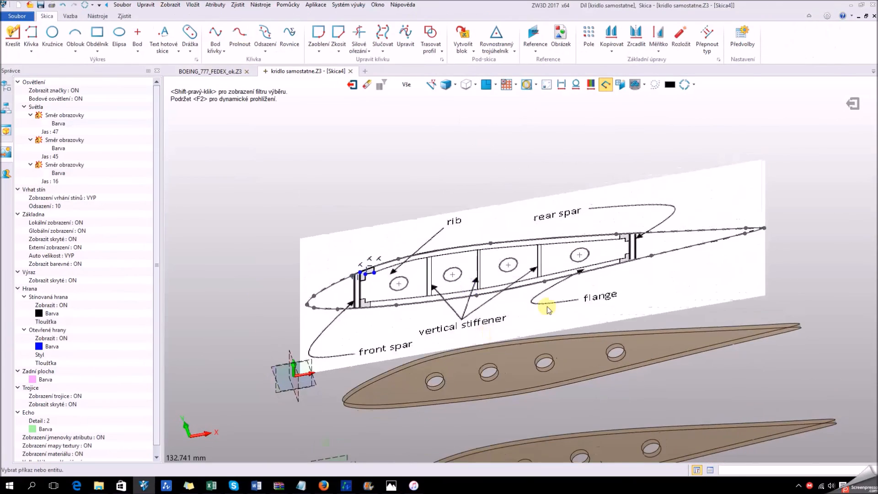
Trace the stepped upper flange profile beside the rear spar with connected lines starting and ending on the airfoil outline.
scroll(609, 254, "up", 5)
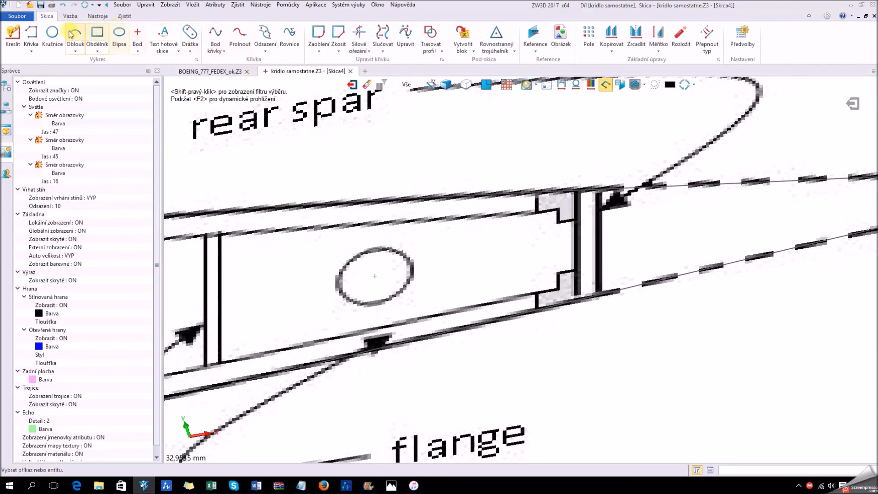
left_click(38, 36)
scroll(567, 179, "up", 2)
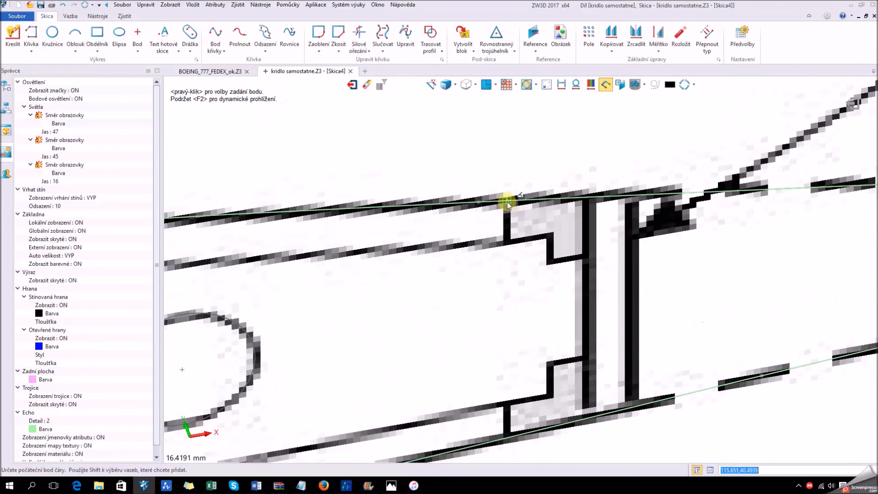
left_click(506, 201)
left_click(507, 241)
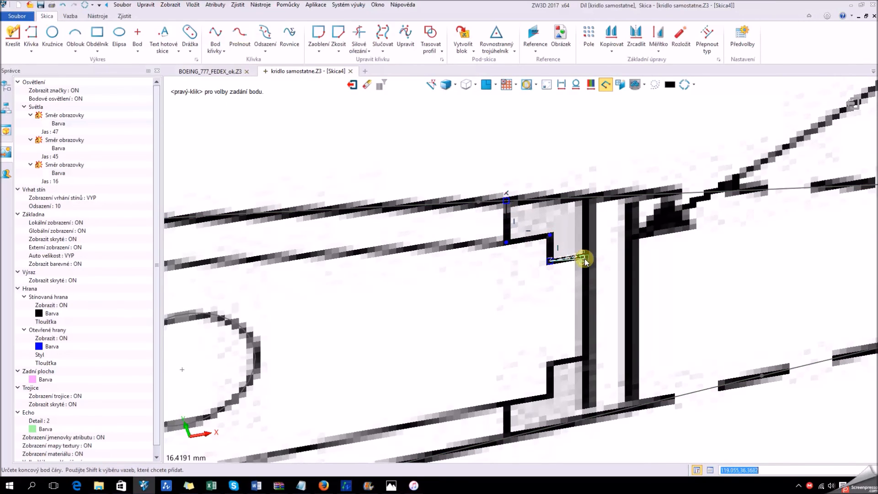
left_click(586, 200)
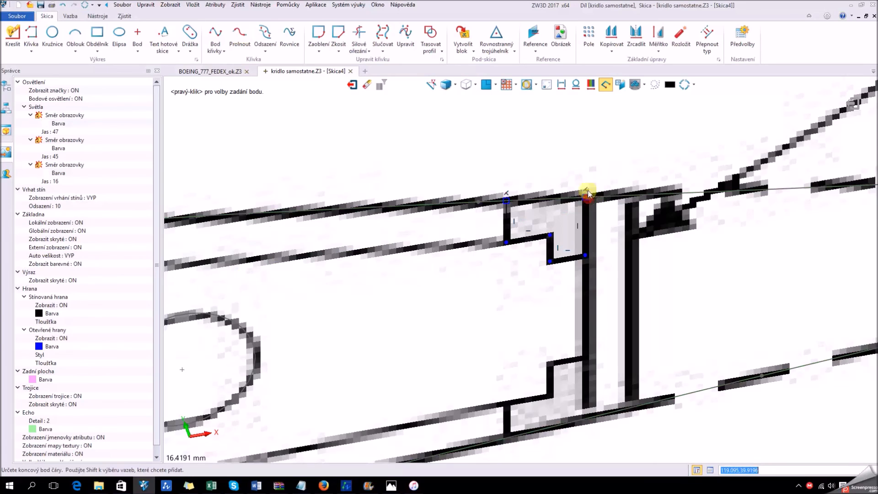
middle_click(533, 149)
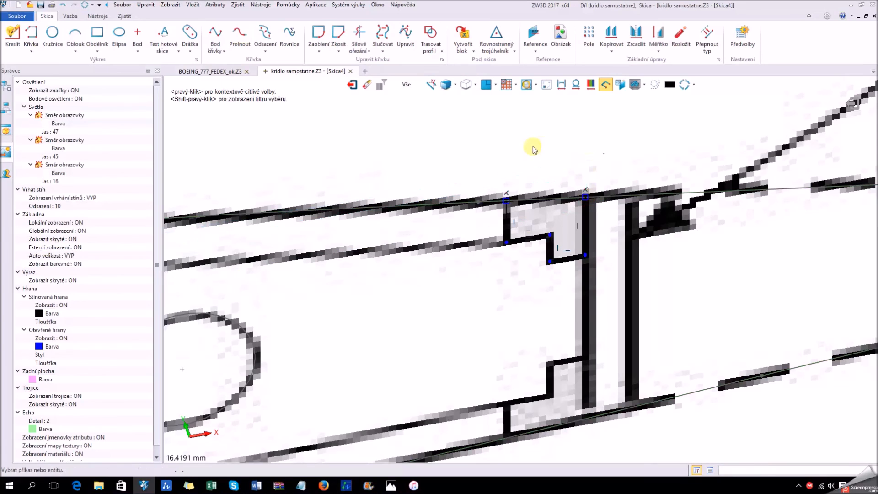
Reference the airfoil outline above the rear flange profile into the sketch.
left_click(538, 36)
left_click(545, 201)
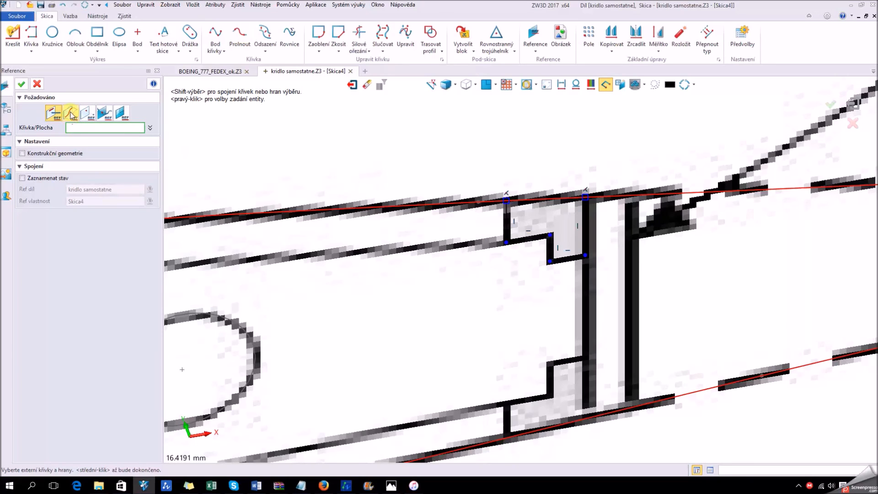
left_click(20, 84)
Power-trim the referenced airfoil outline beyond the rear flange profile and exit the sketch.
left_click(354, 38)
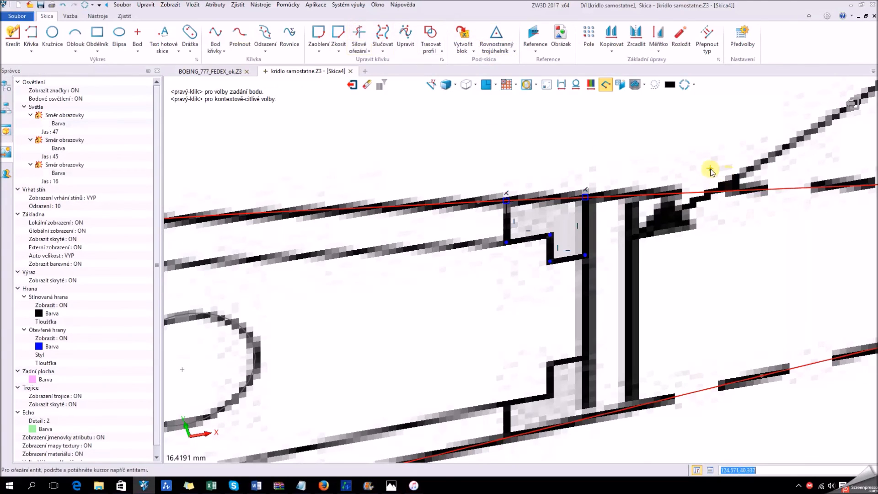
key("Escape")
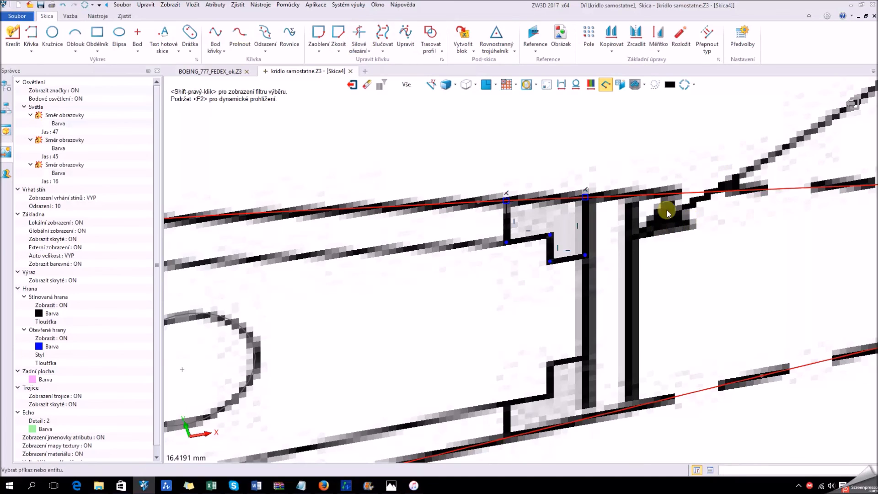
right_click(629, 199)
key("Escape")
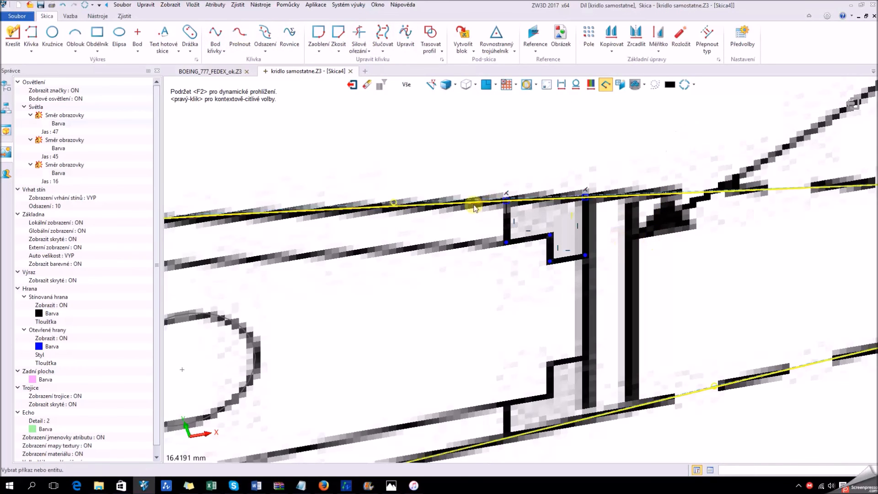
left_click(355, 46)
left_click_drag(659, 230, 612, 169)
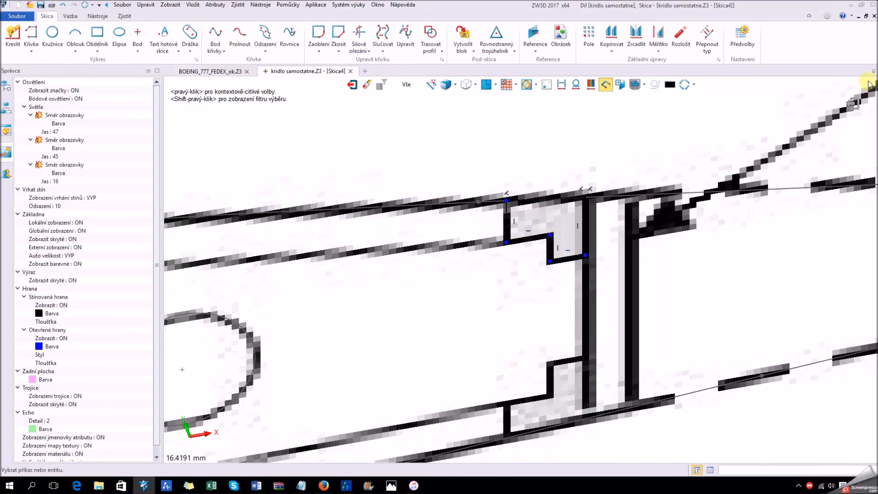
left_click(854, 105)
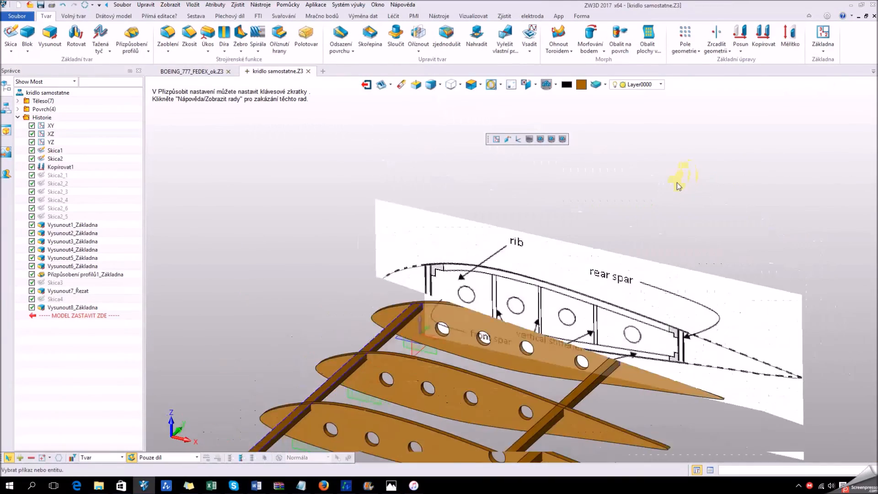
Inspect the front and rear flanges running through all six ribs and compare them with the reference image.
scroll(679, 186, "down", 3)
right_click_drag(622, 187, 580, 237)
scroll(525, 236, "up", 6)
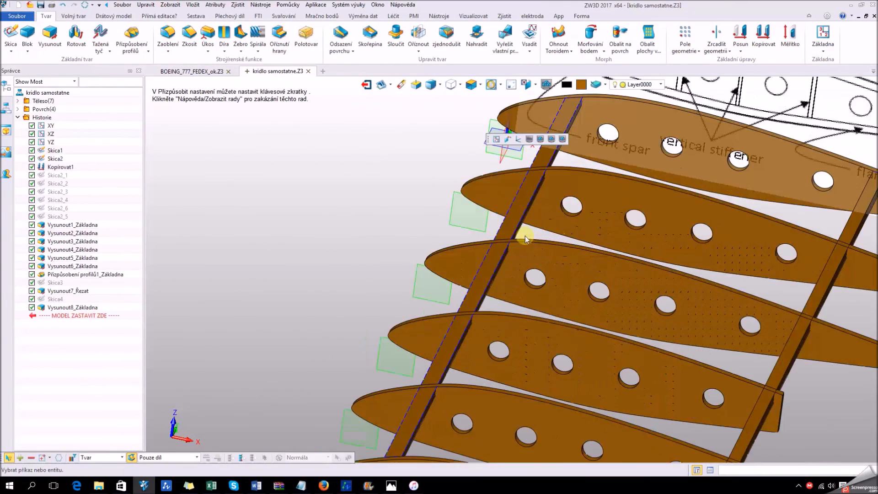
right_click_drag(475, 222, 466, 250)
scroll(424, 244, "down", 3)
scroll(645, 249, "down", 2)
right_click_drag(500, 280, 502, 286)
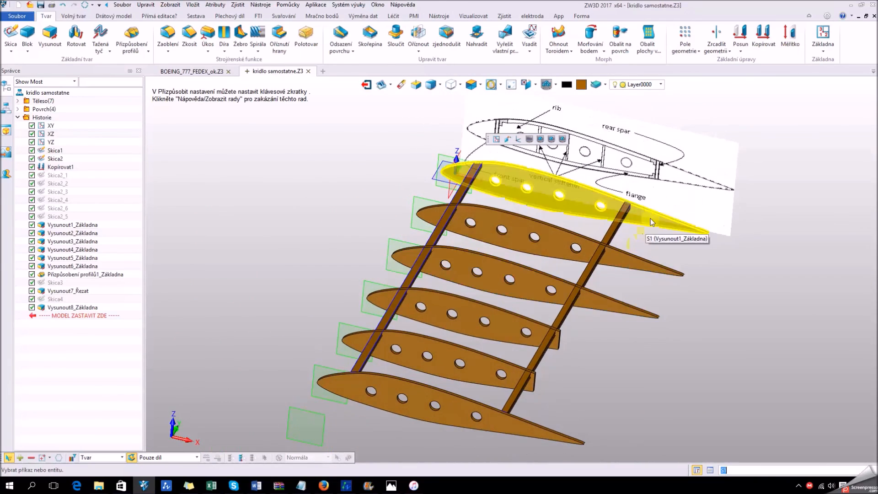
scroll(646, 223, "up", 3)
middle_click_drag(644, 190, 658, 230)
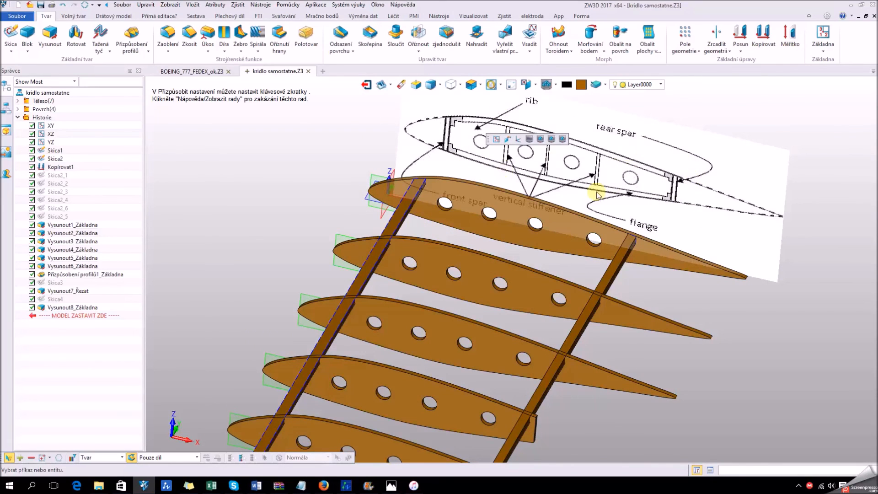
scroll(677, 223, "down", 3)
mouse_move(632, 282)
right_mouse_down()
mouse_move(606, 295)
mouse_move(611, 270)
mouse_move(619, 286)
mouse_move(640, 286)
right_mouse_up()
scroll(640, 284, "down", 1)
middle_click_drag(640, 284, 488, 223)
scroll(488, 223, "up", 1)
scroll(424, 216, "up", 2)
right_click_drag(424, 215, 486, 256)
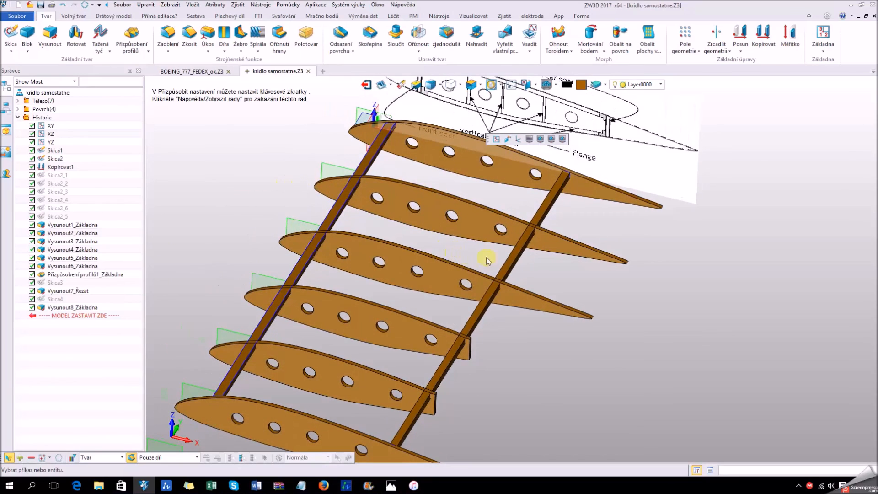
scroll(539, 359, "down", 1)
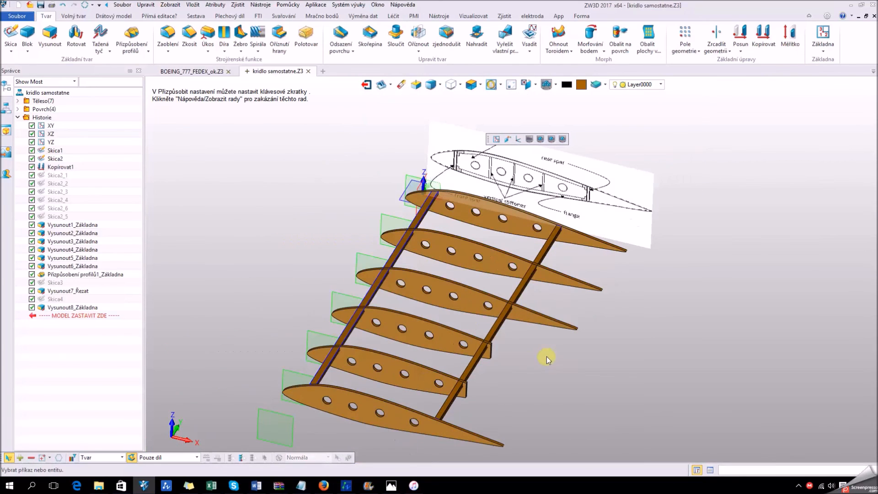
left_click(797, 487)
left_click(771, 452)
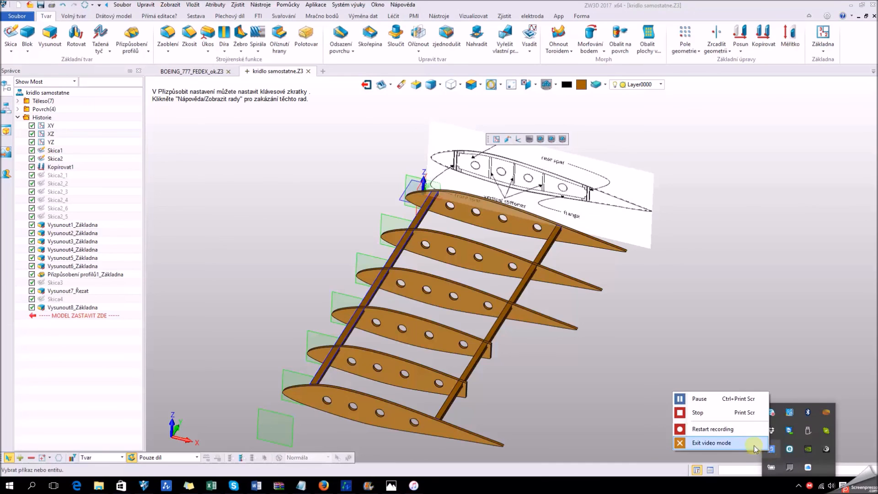
left_click(712, 417)
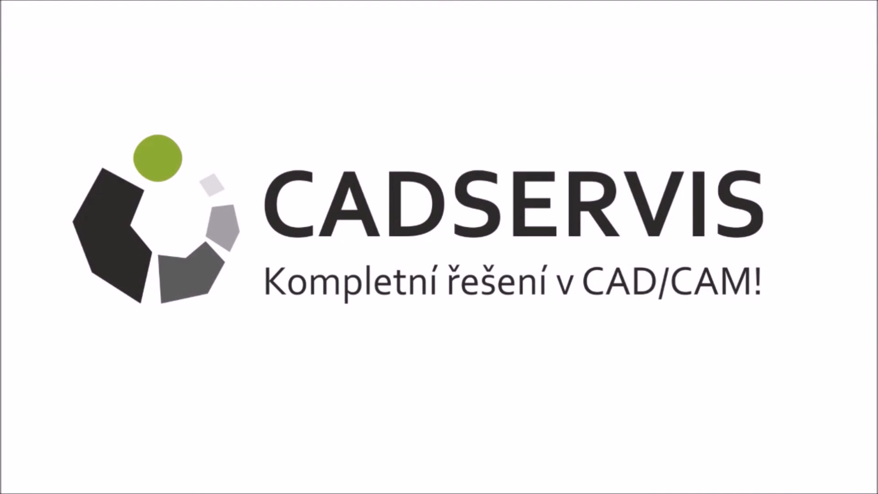